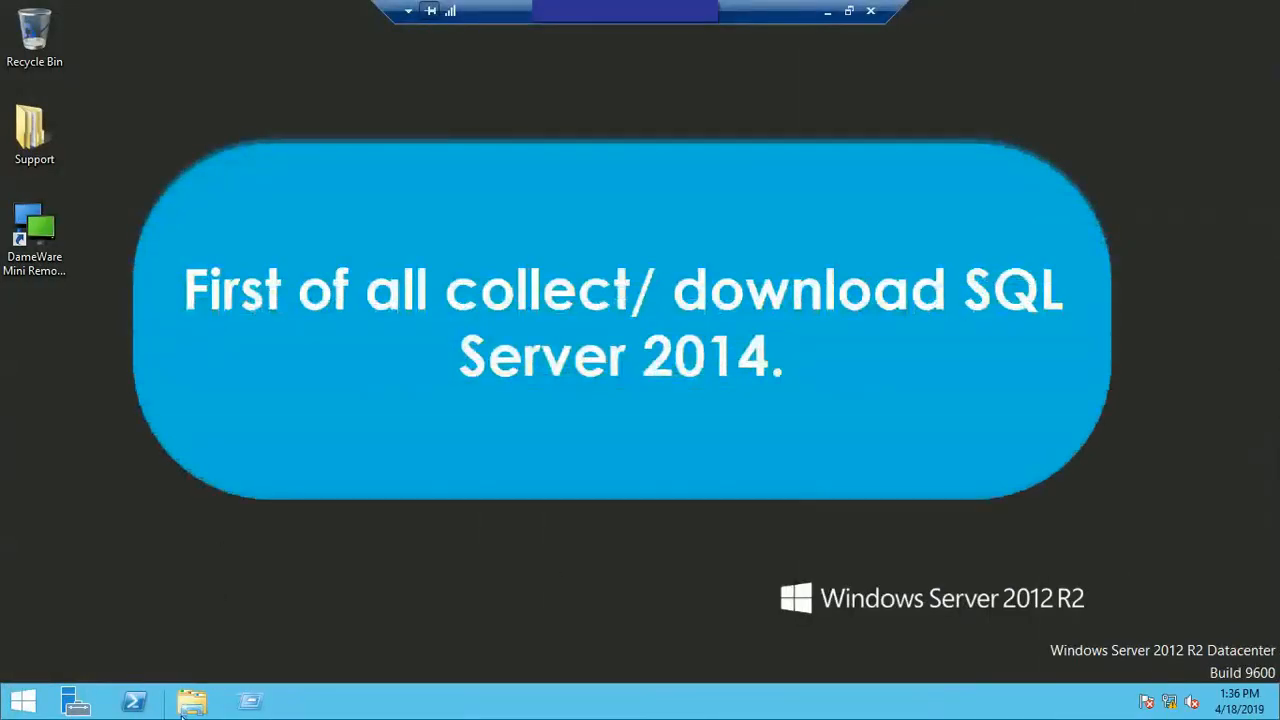
Step: Run setup from the sql_server_2014 64bit folder on New Volume (E:) and allow it to make changes to the computer
left_click(183, 705)
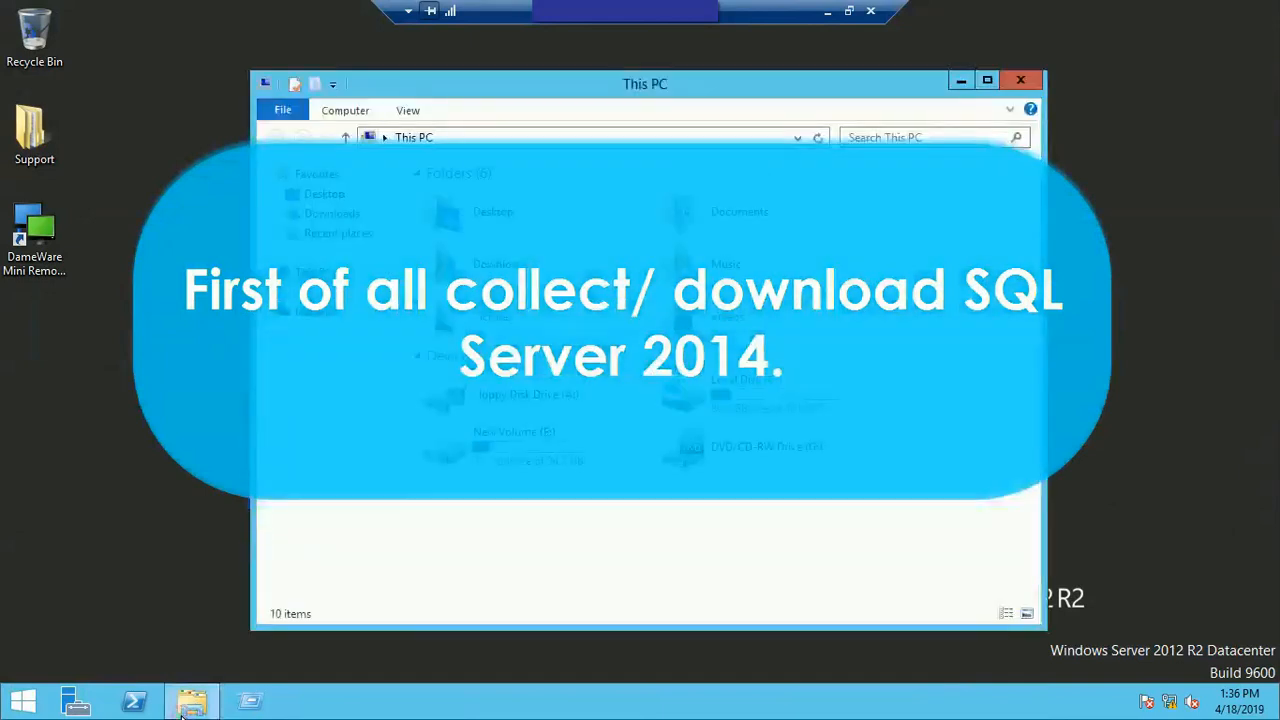
double_click(506, 454)
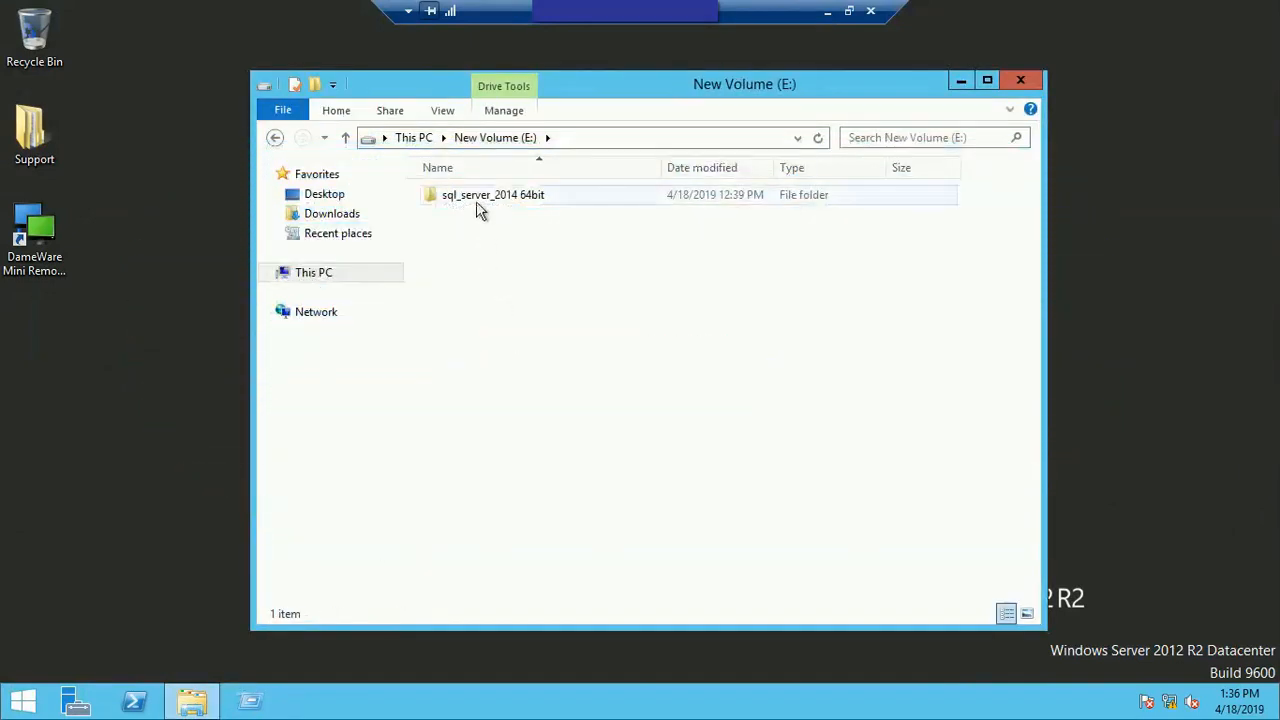
double_click(538, 199)
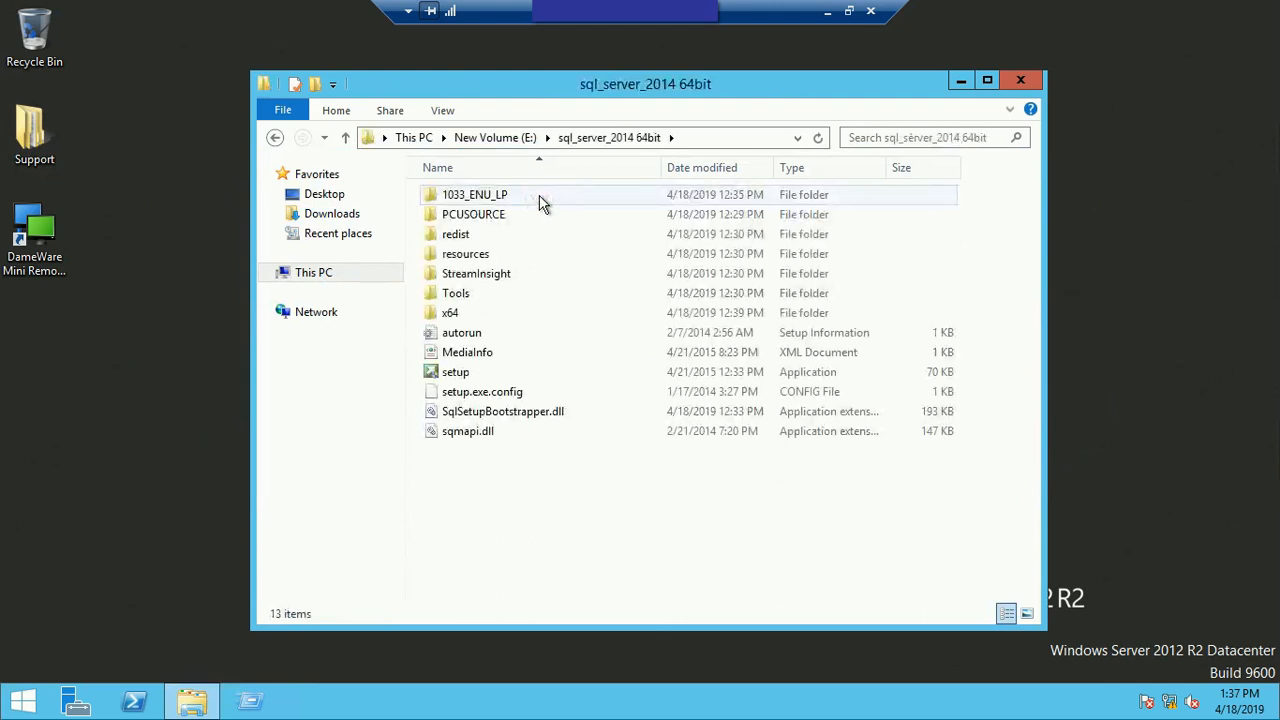
double_click(462, 374)
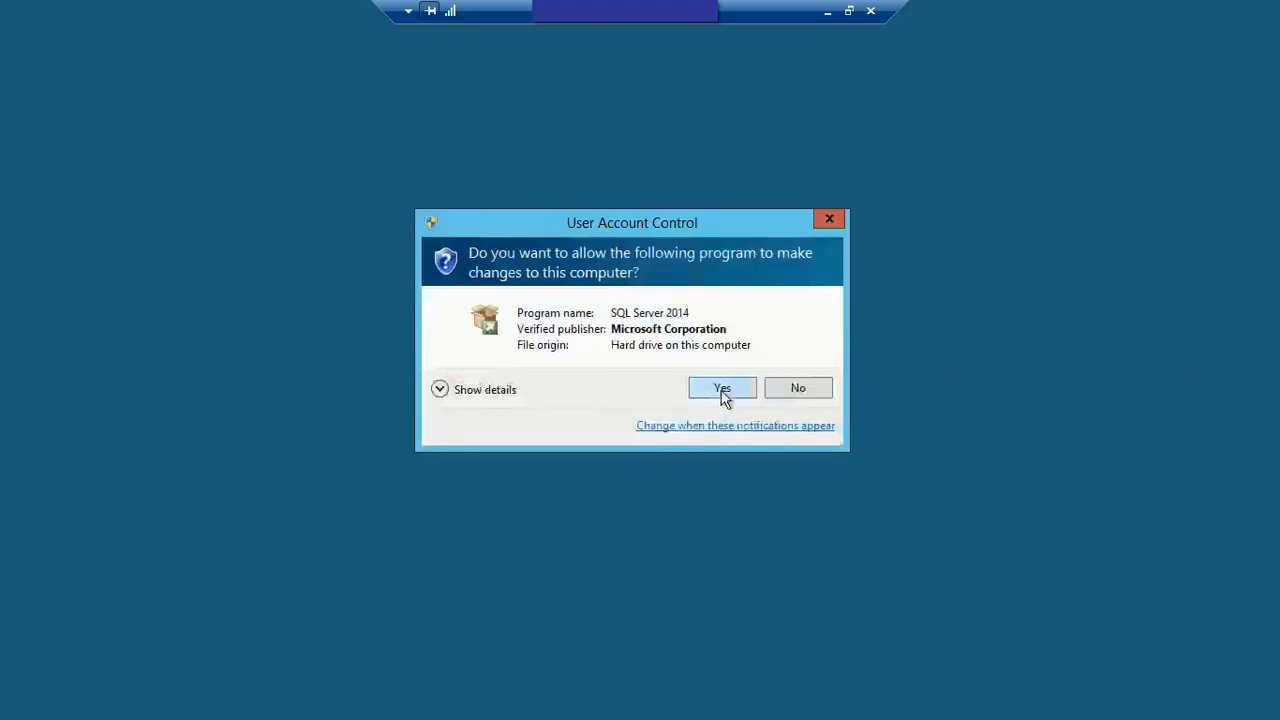
left_click(723, 390)
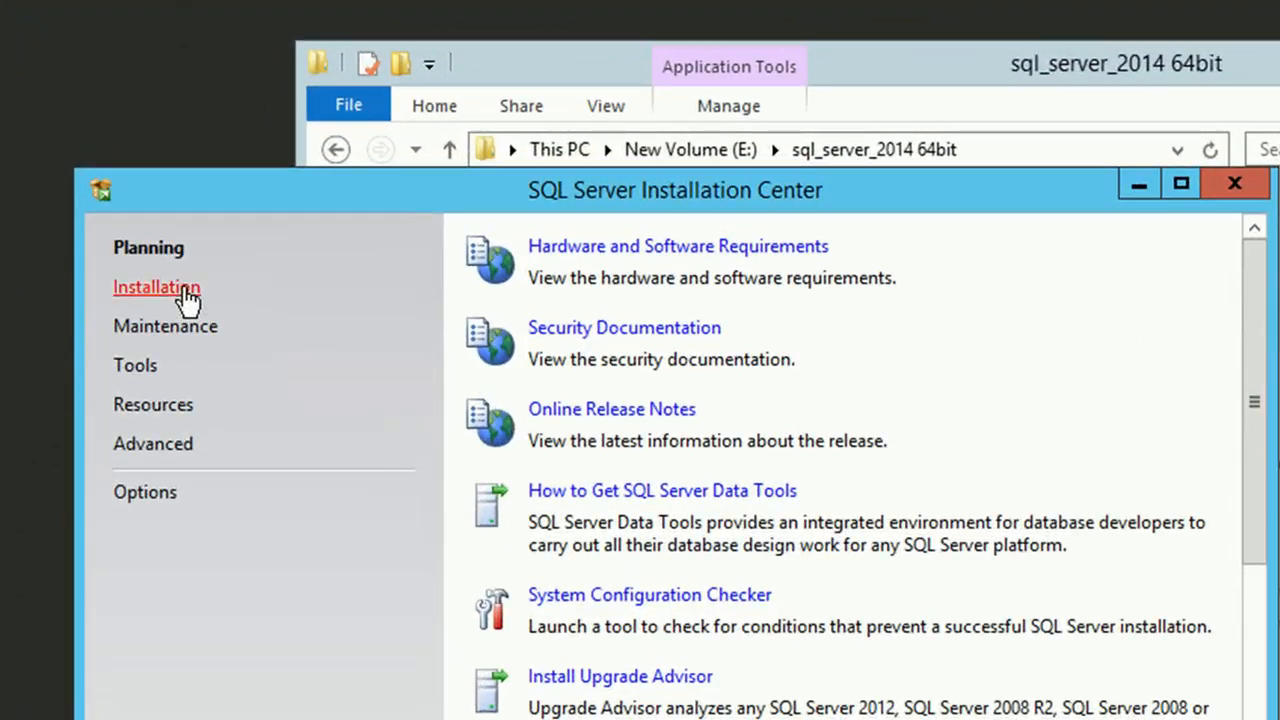
Step: Start a new SQL Server stand-alone installation and accept the prefilled product key
left_click(181, 234)
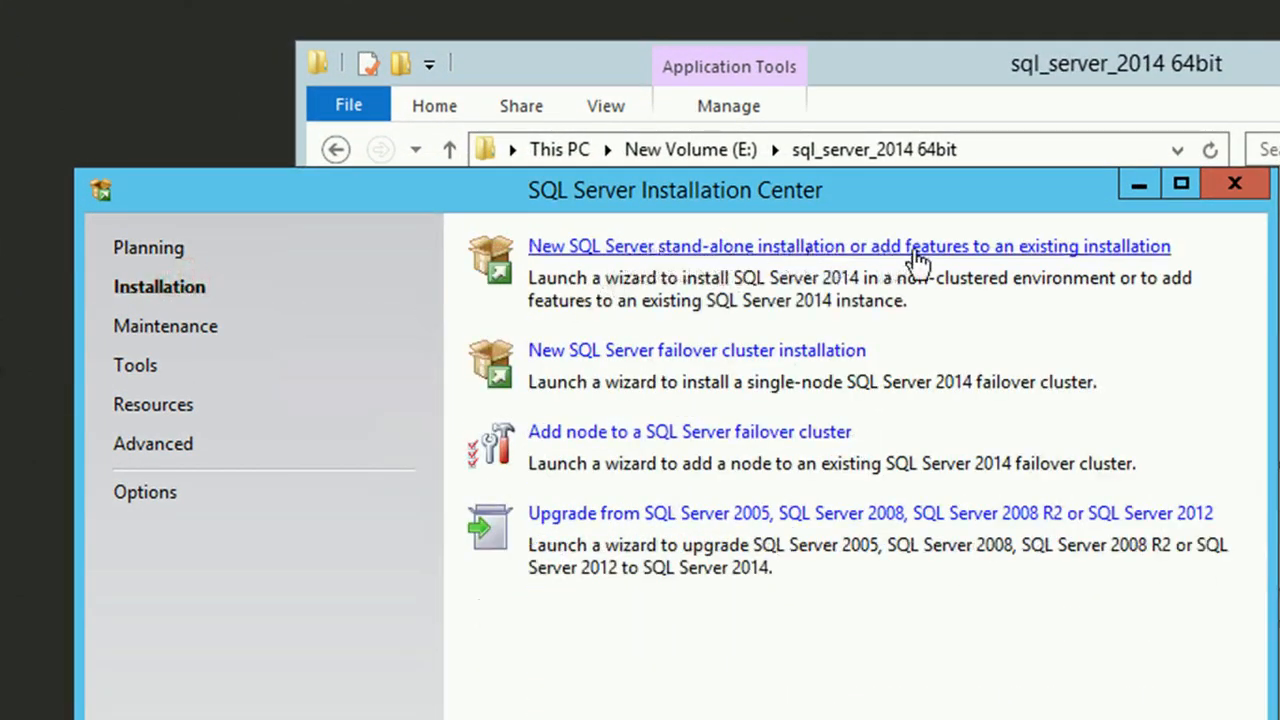
left_click(790, 250)
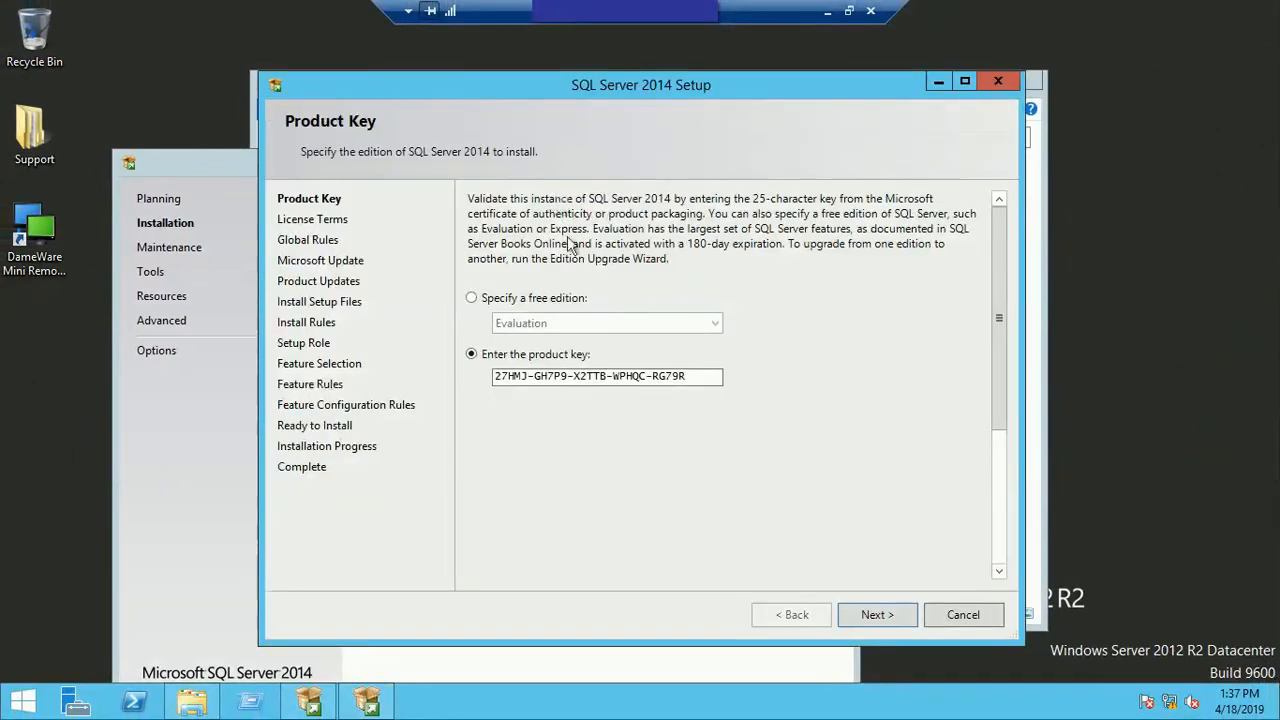
left_click(873, 616)
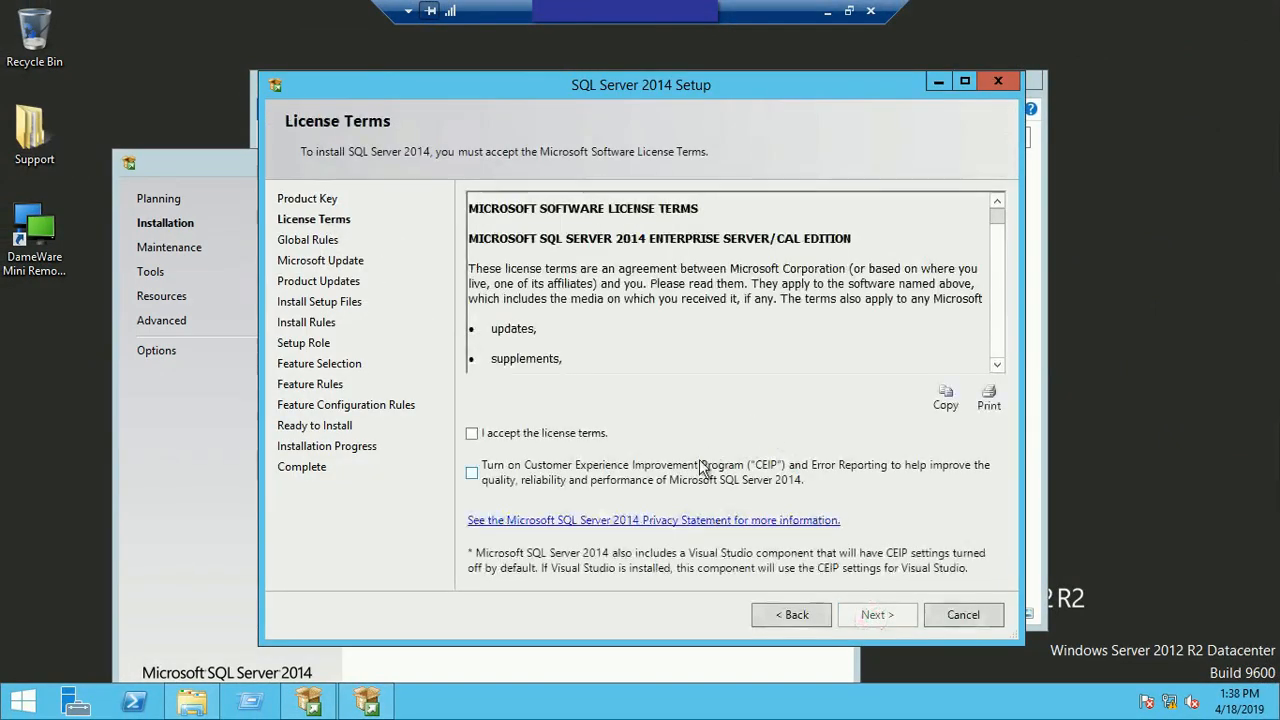
Step: Accept the license terms and continue past the update and install rule checks with Microsoft Update left off
left_click(529, 434)
left_click(877, 616)
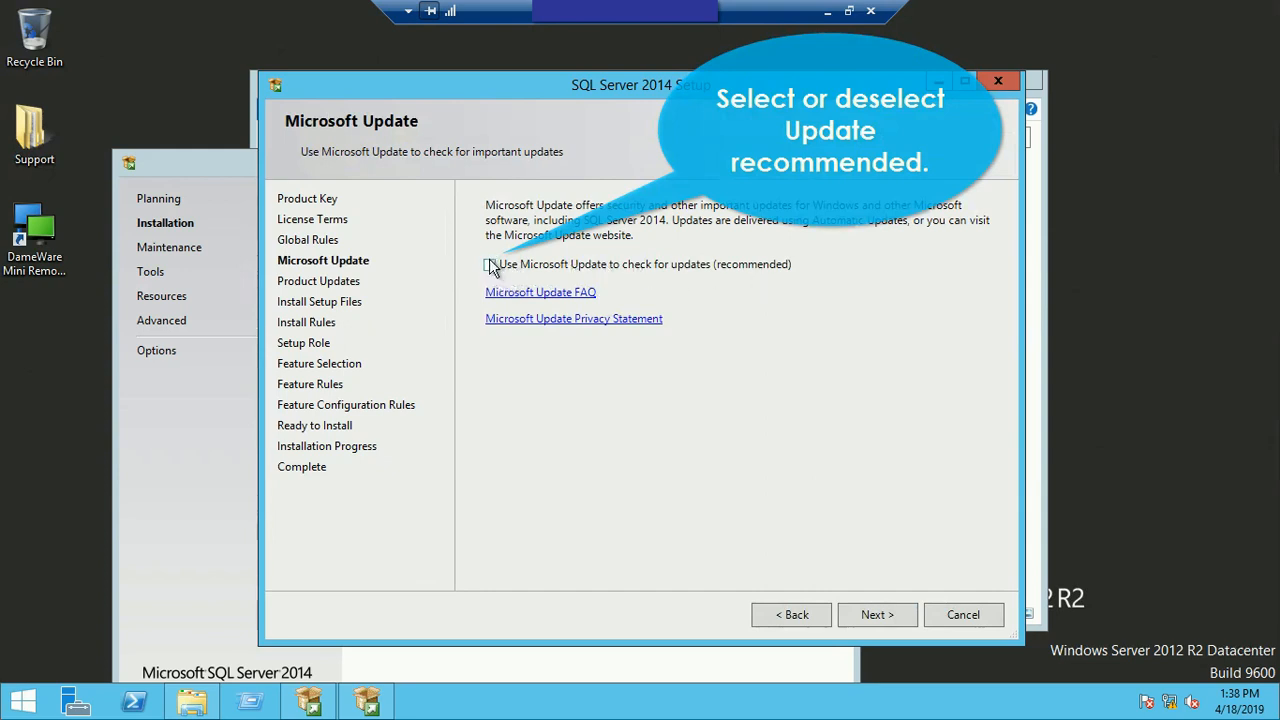
left_click(879, 612)
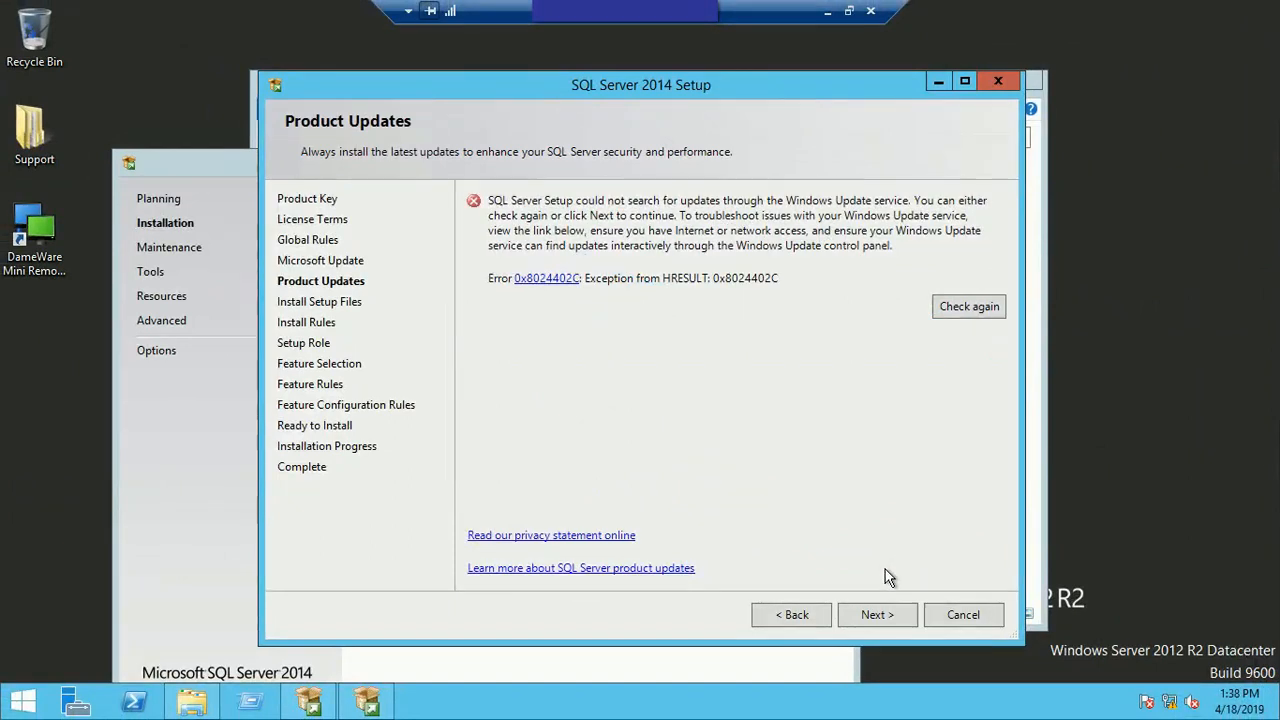
left_click(874, 613)
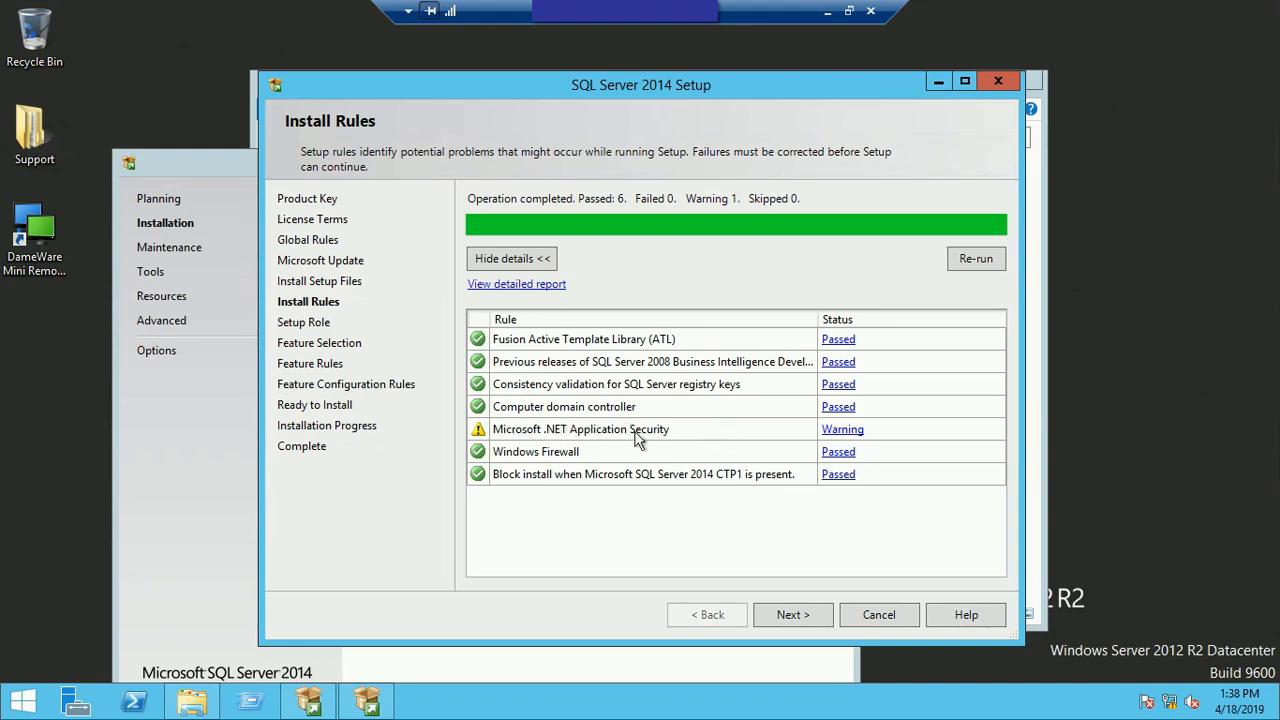
left_click(785, 618)
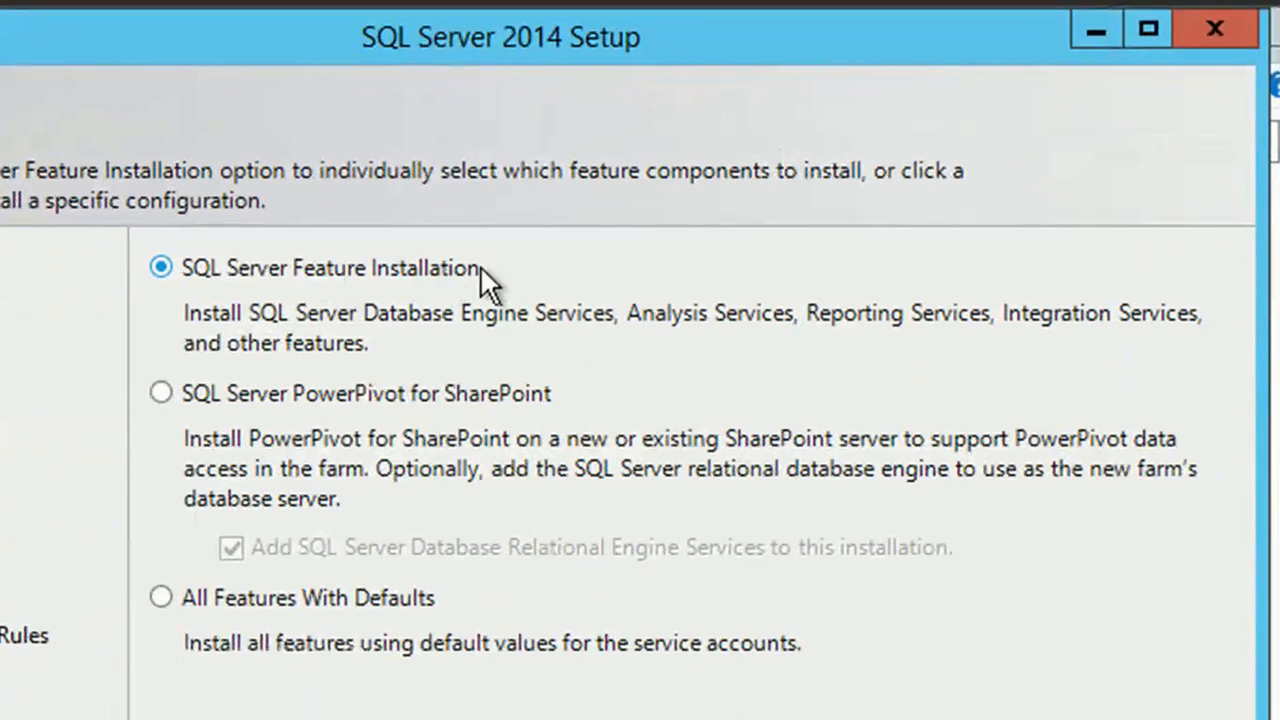
Step: Choose SQL Server Feature Installation as the setup role and continue to feature selection
left_click(167, 597)
left_click(165, 263)
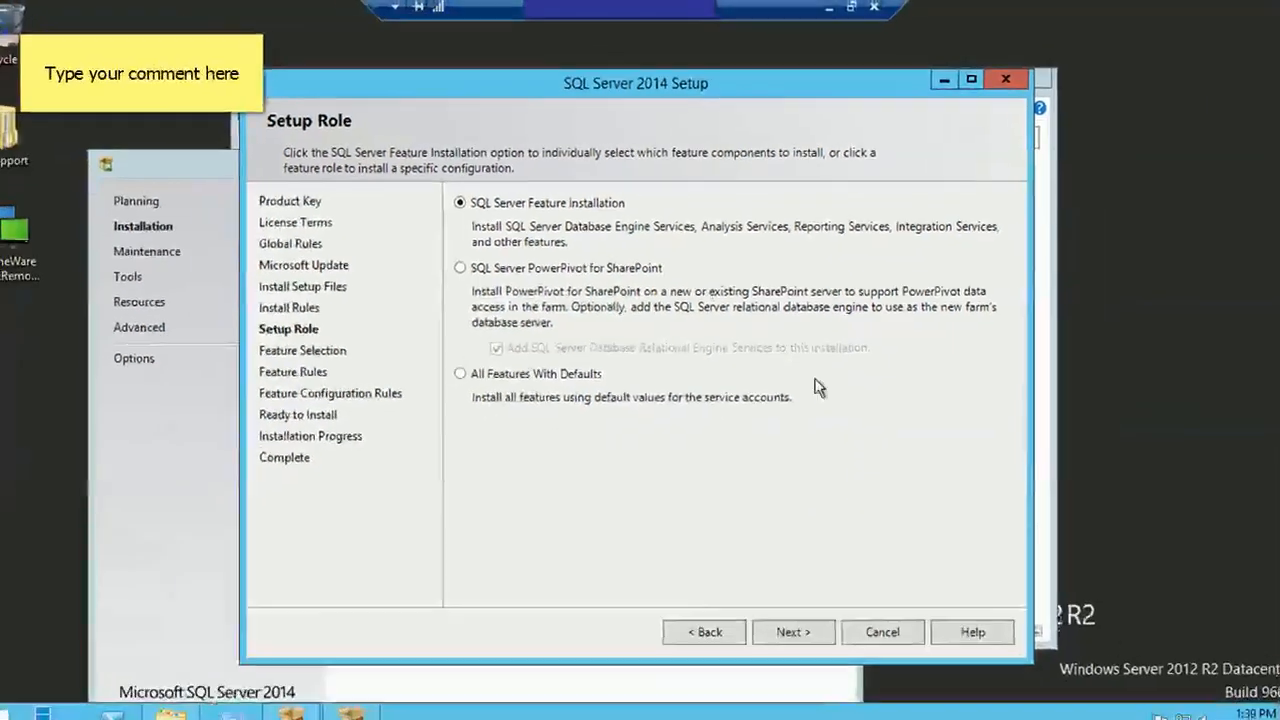
left_click(808, 615)
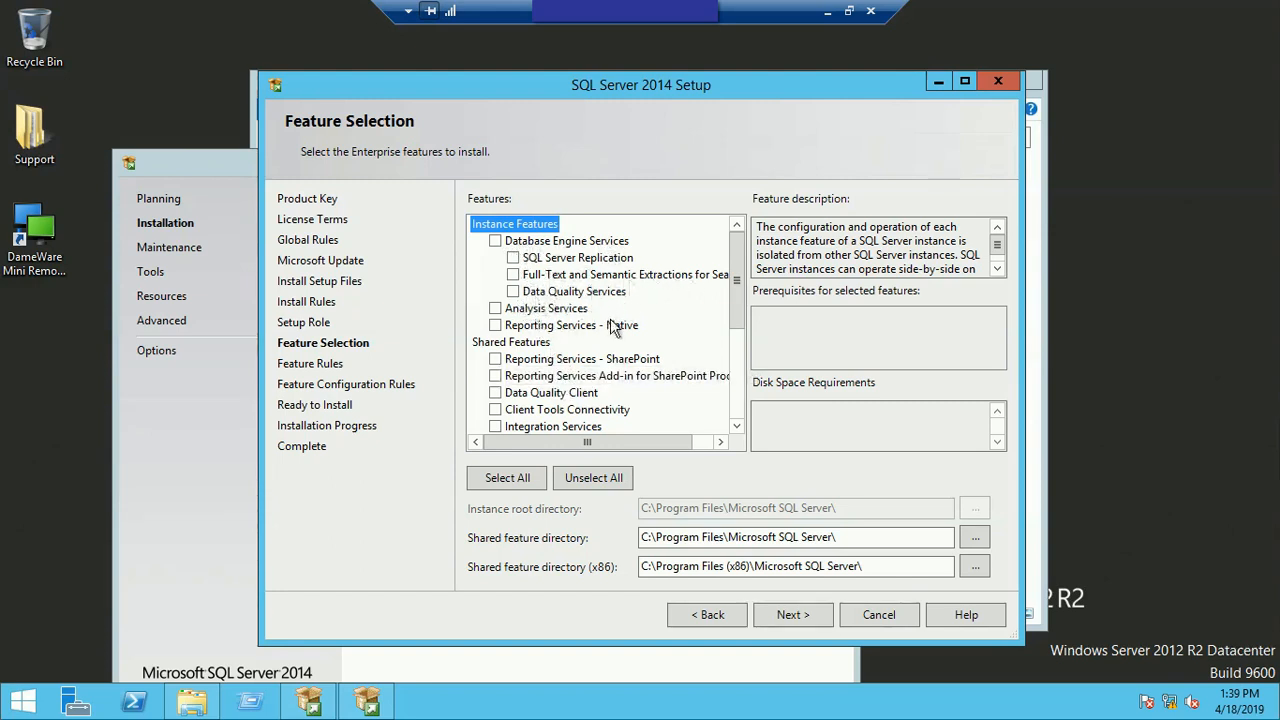
Step: Select all features with the default directories and keep the default instance with instance ID MSSQLSERVER
left_click_drag(738, 300, 740, 395)
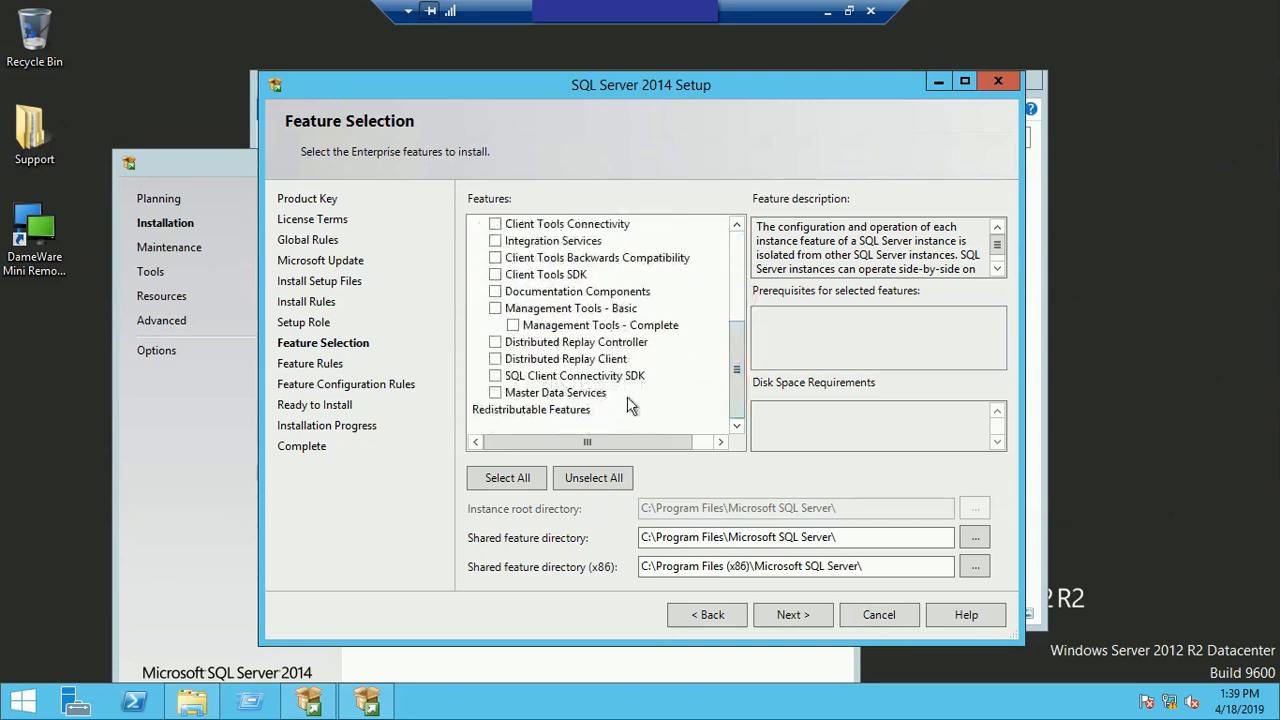
left_click(506, 478)
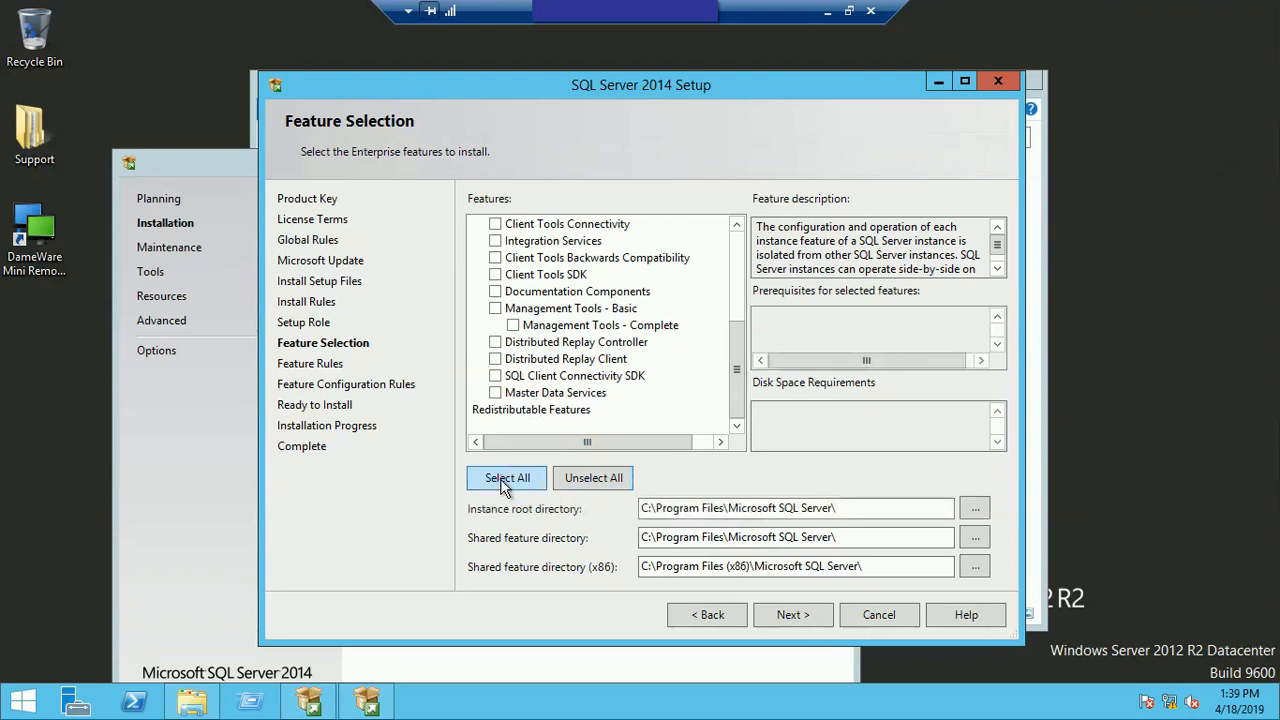
left_click_drag(984, 414, 762, 418)
left_click(806, 424)
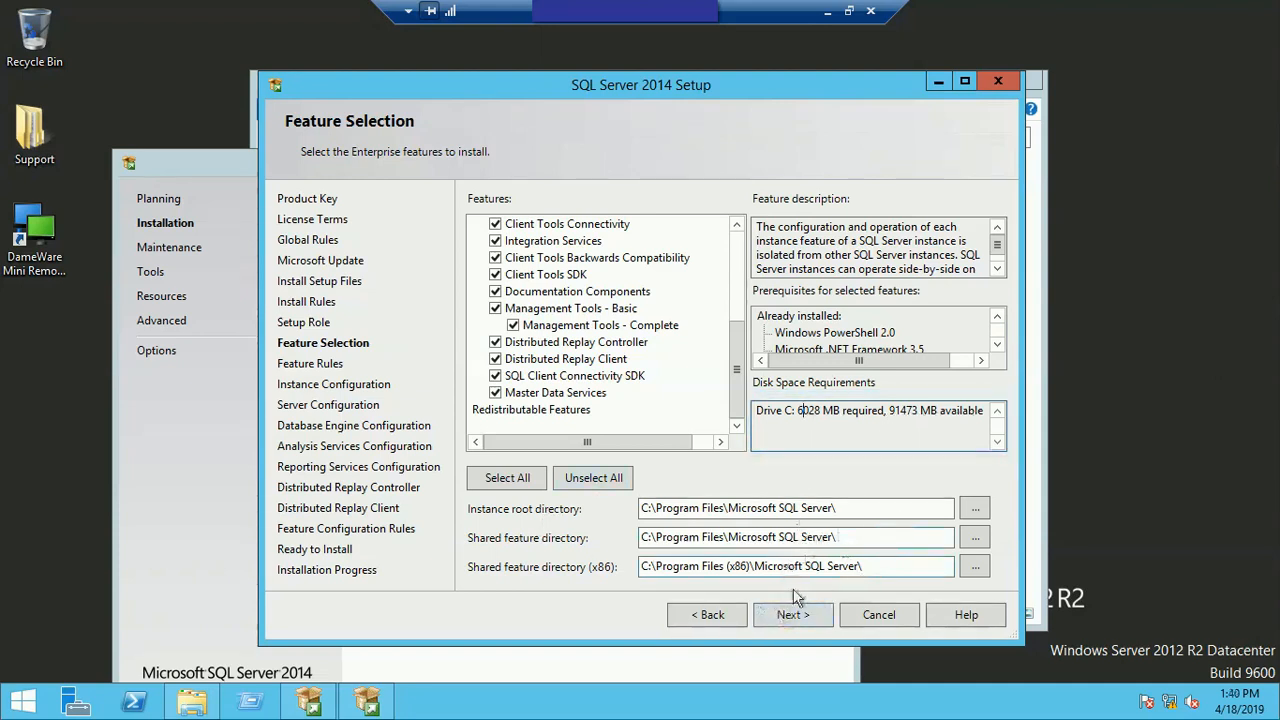
left_click(792, 615)
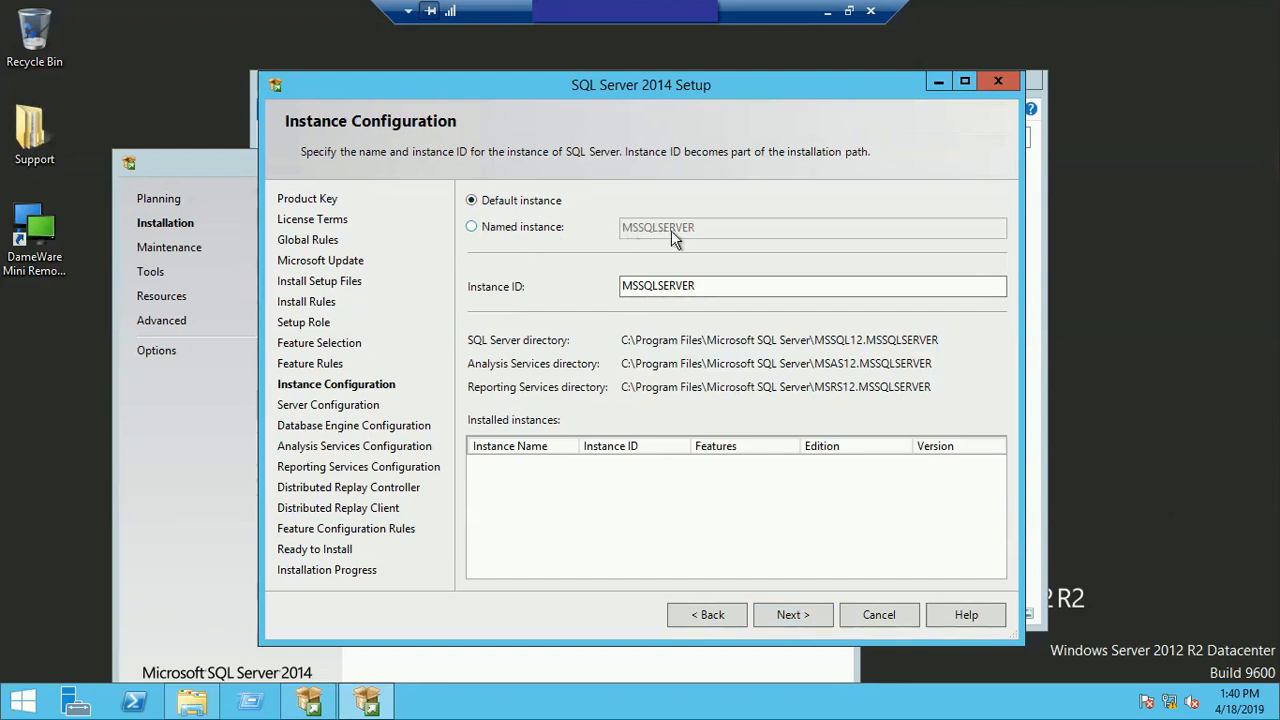
left_click(792, 614)
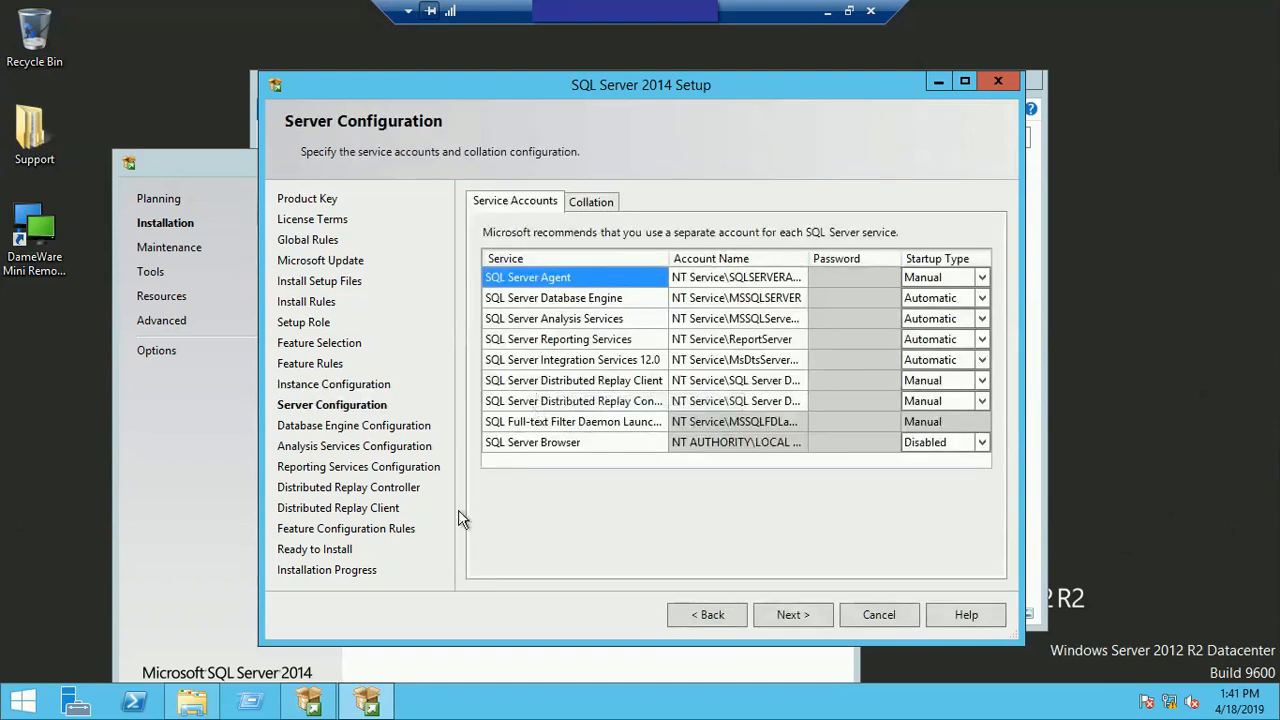
left_click(740, 280)
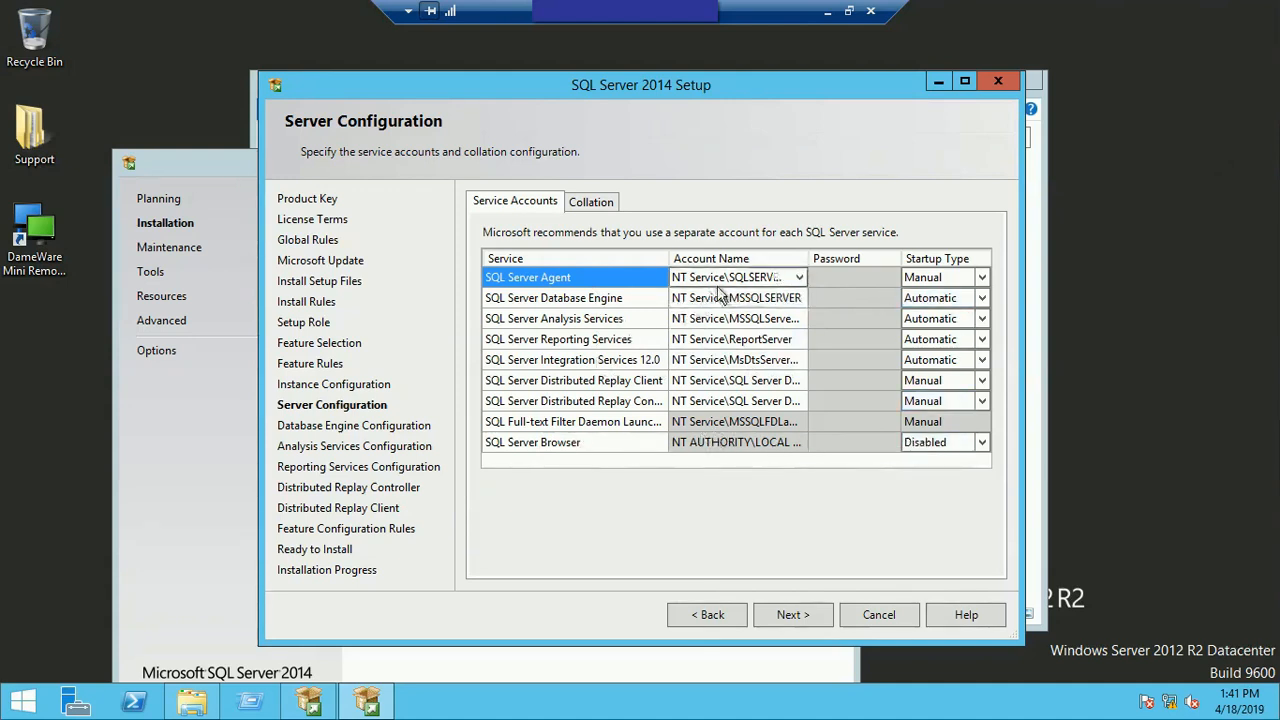
left_click(799, 278)
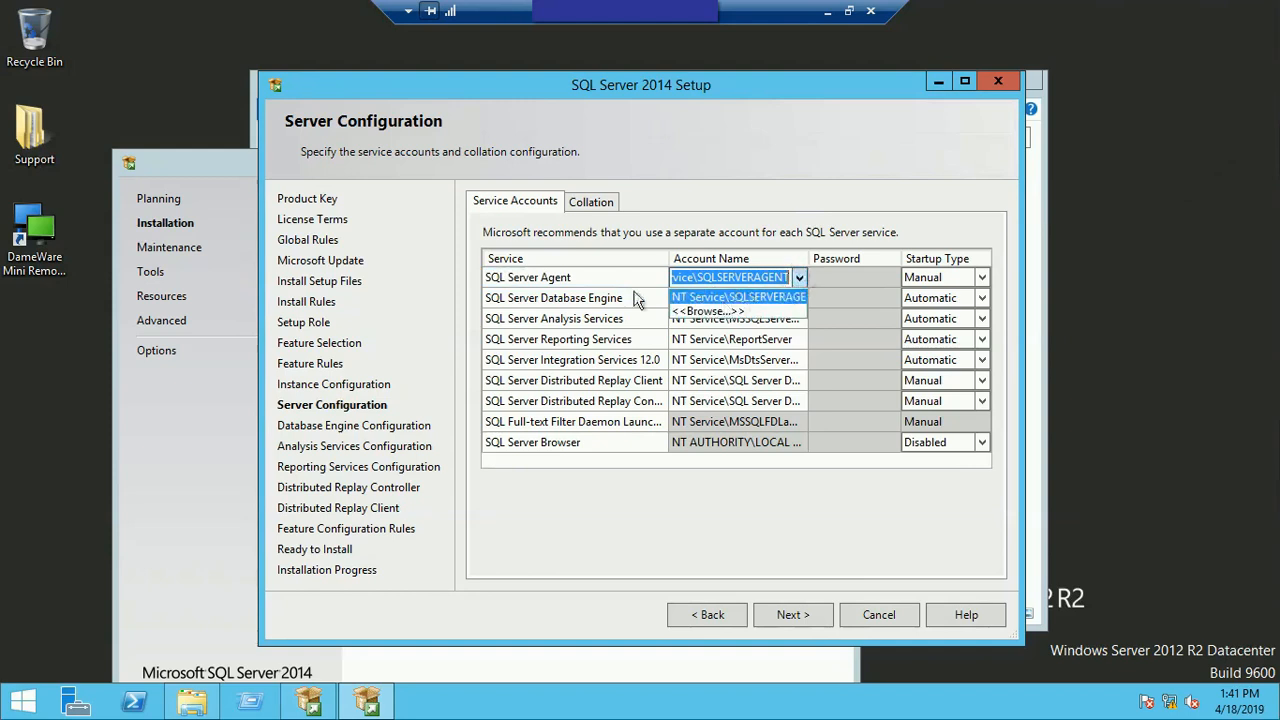
left_click(708, 312)
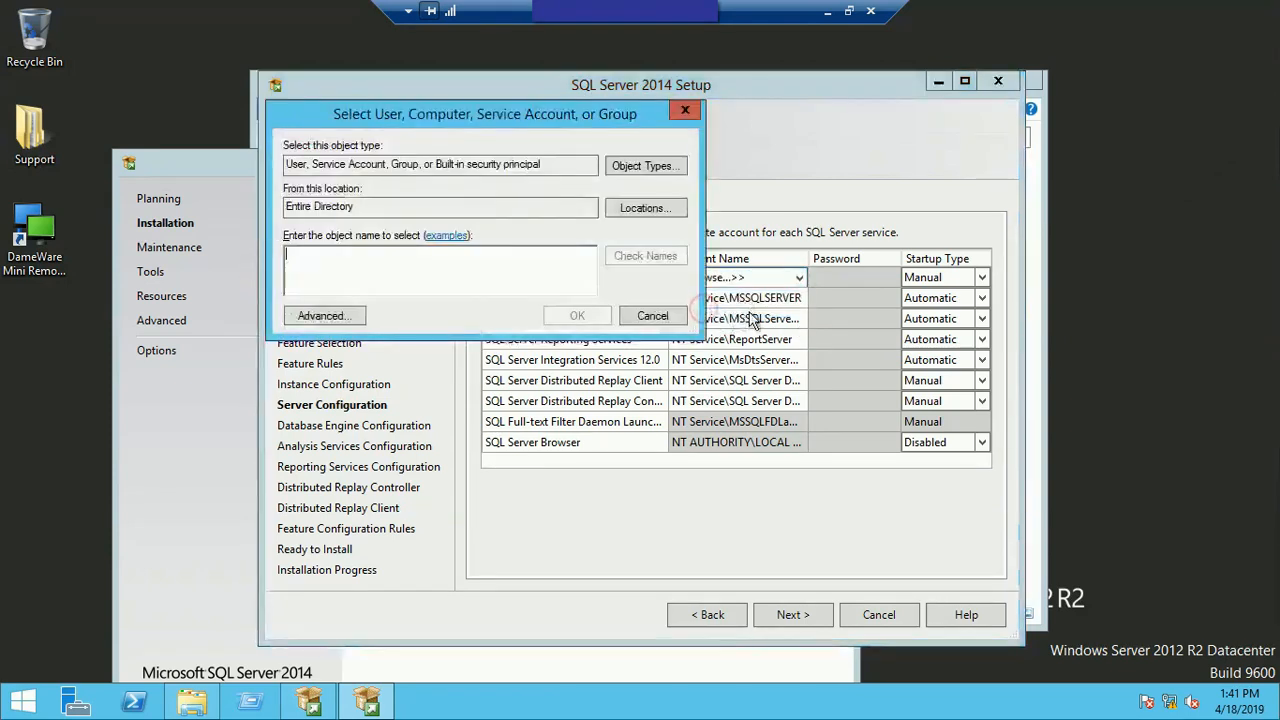
left_click(325, 316)
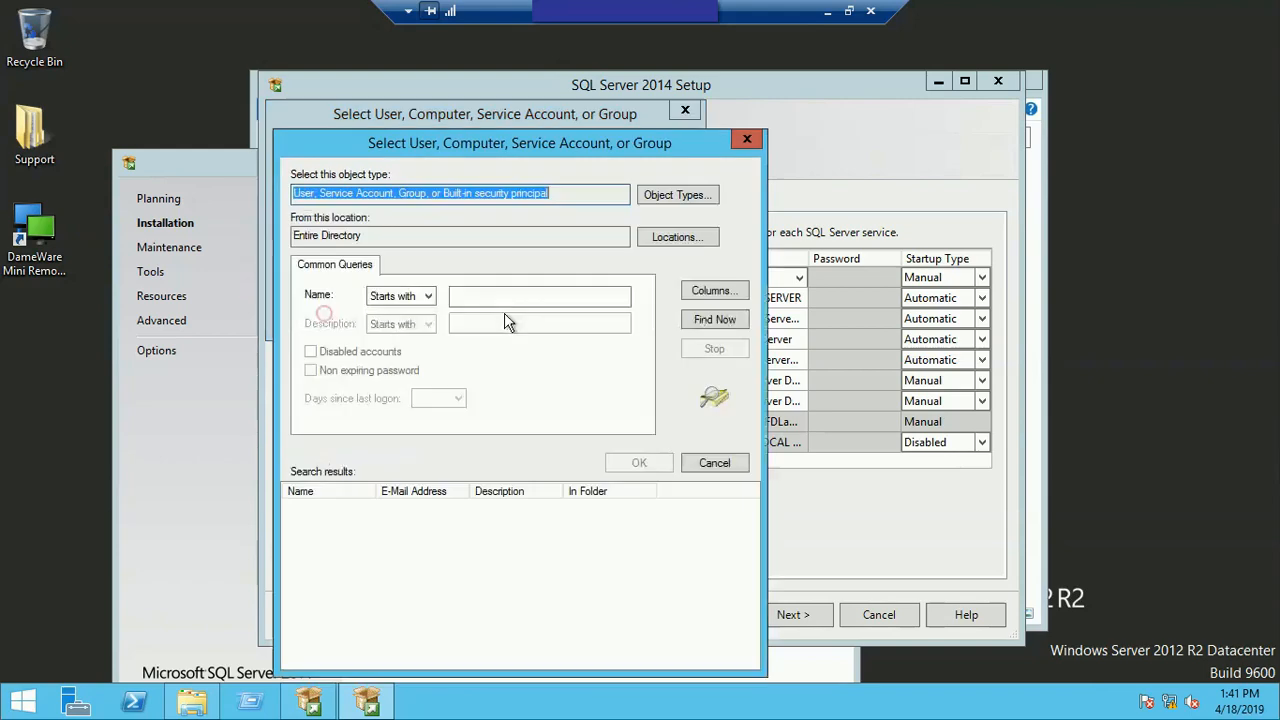
left_click(706, 321)
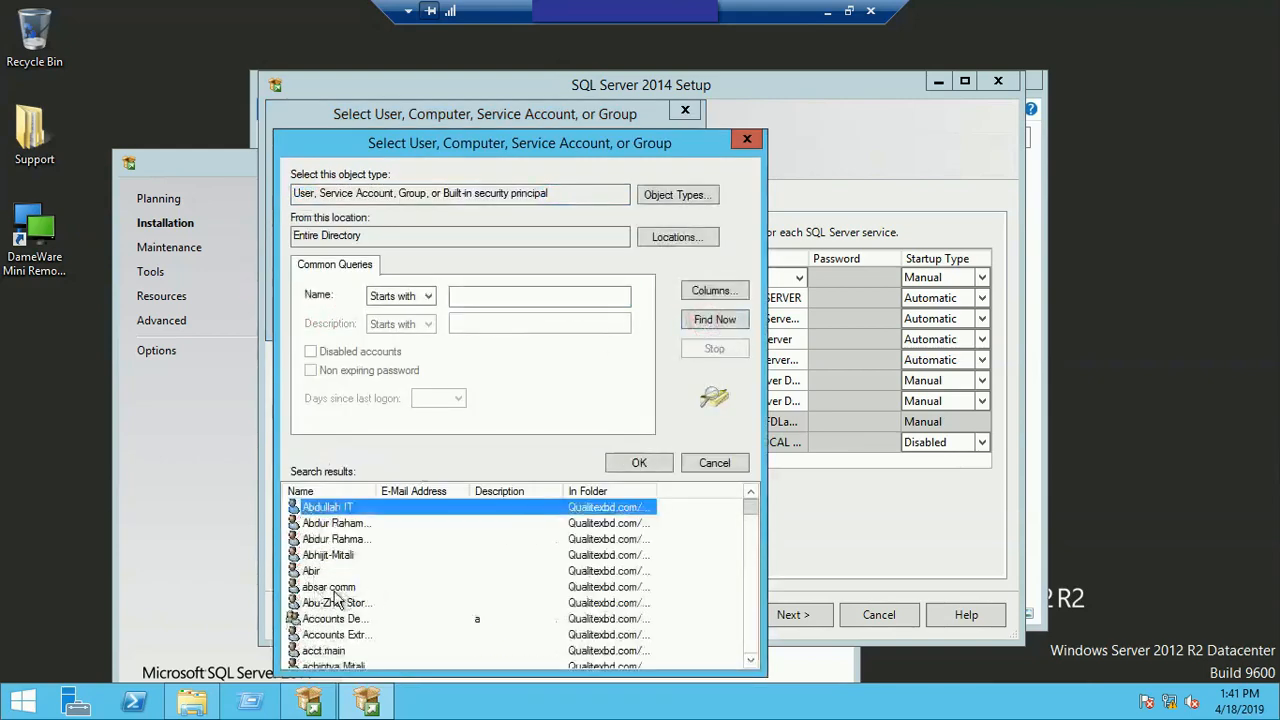
left_click(345, 590)
left_click(714, 463)
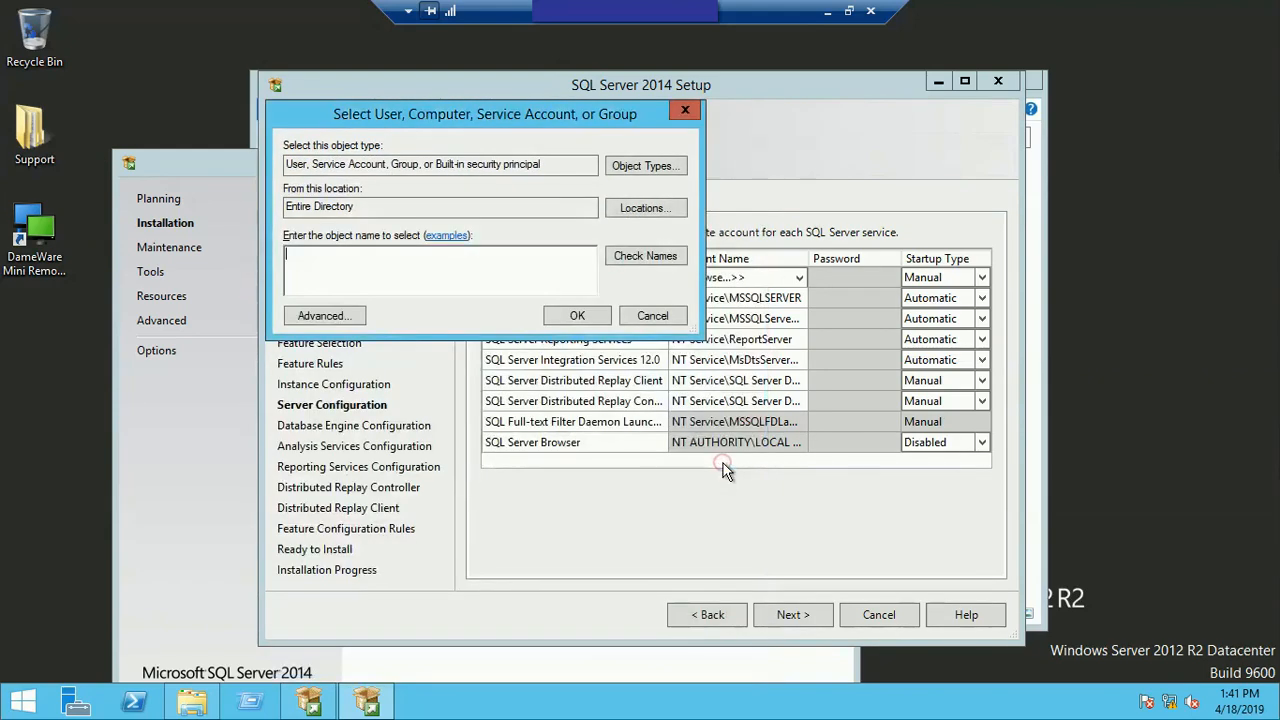
left_click(731, 318)
left_click(715, 298)
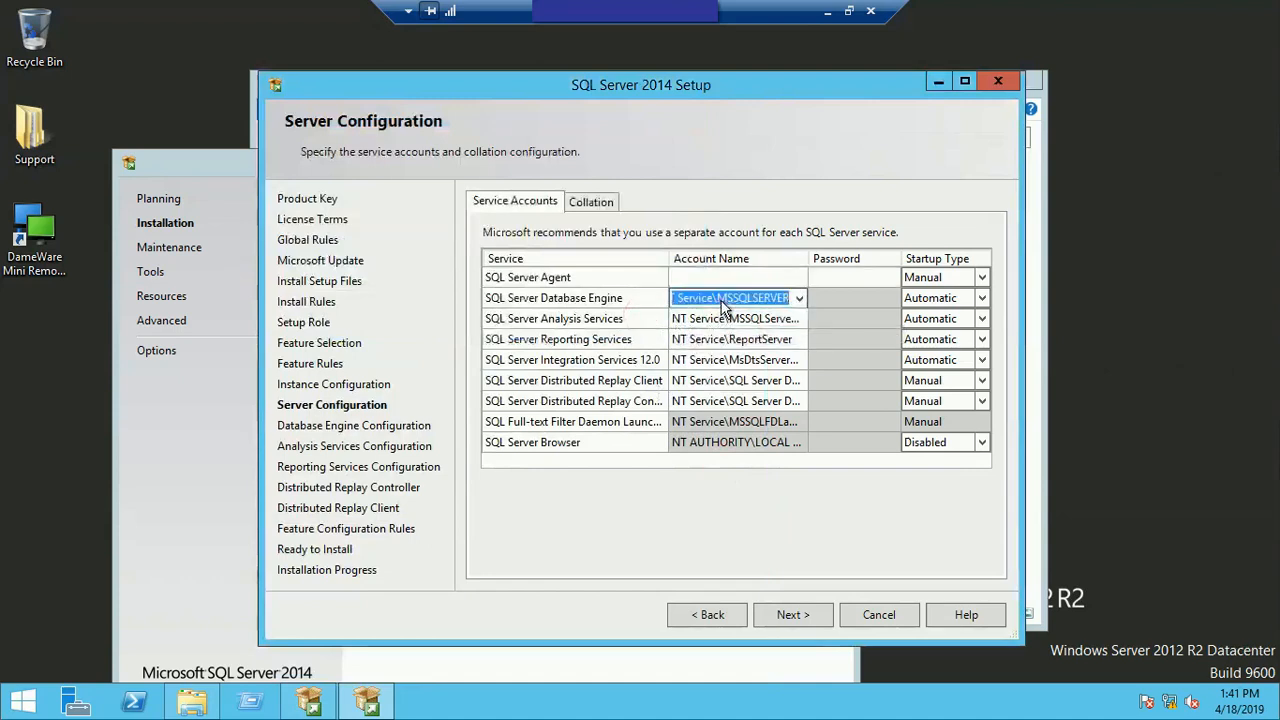
Step: Set the SQL Server Agent service account to NT Service\SQLSERVERAGENT
left_click(726, 282)
left_click(799, 278)
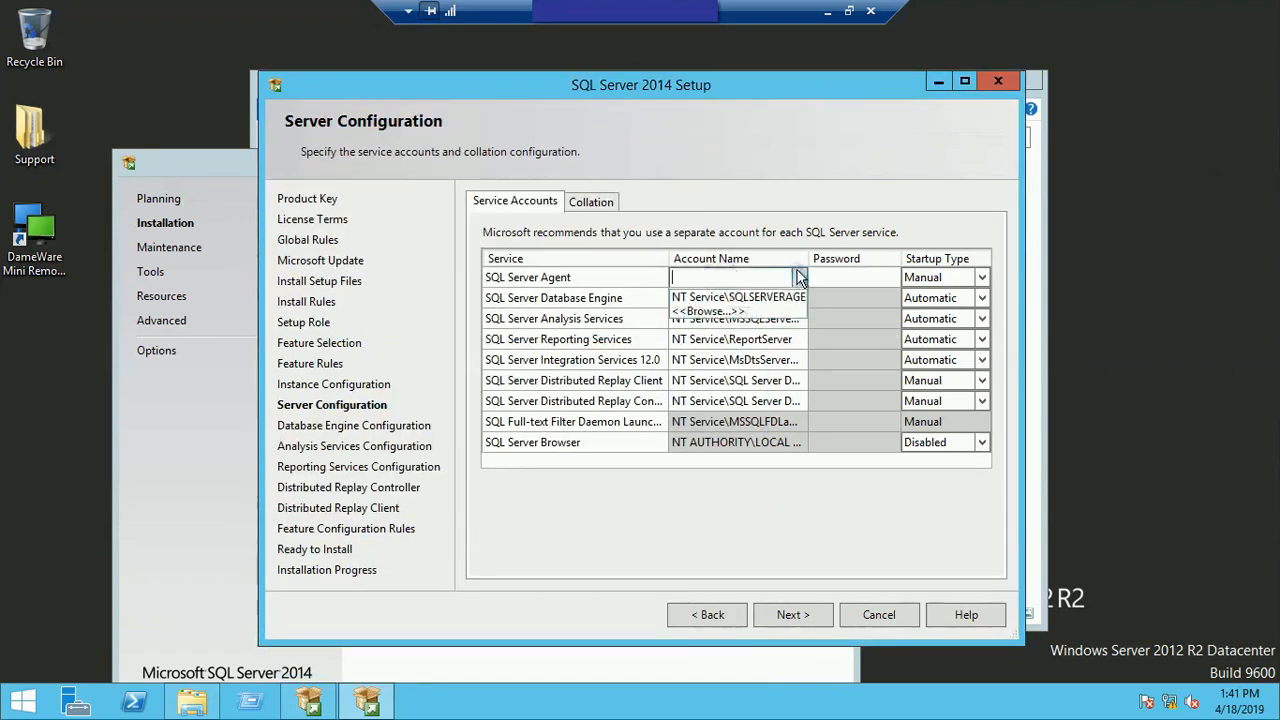
left_click(762, 298)
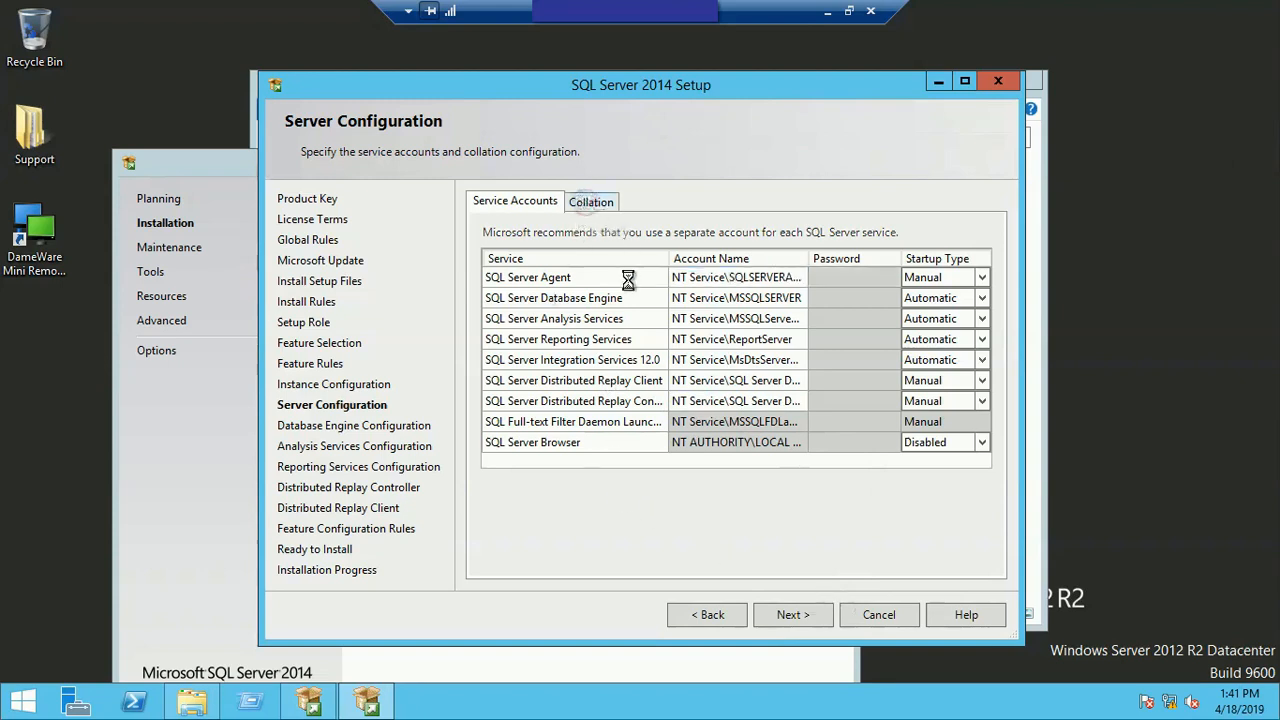
Step: Check the collation settings for the Database Engine and Analysis Services, and continue to Database Engine Configuration
left_click(590, 202)
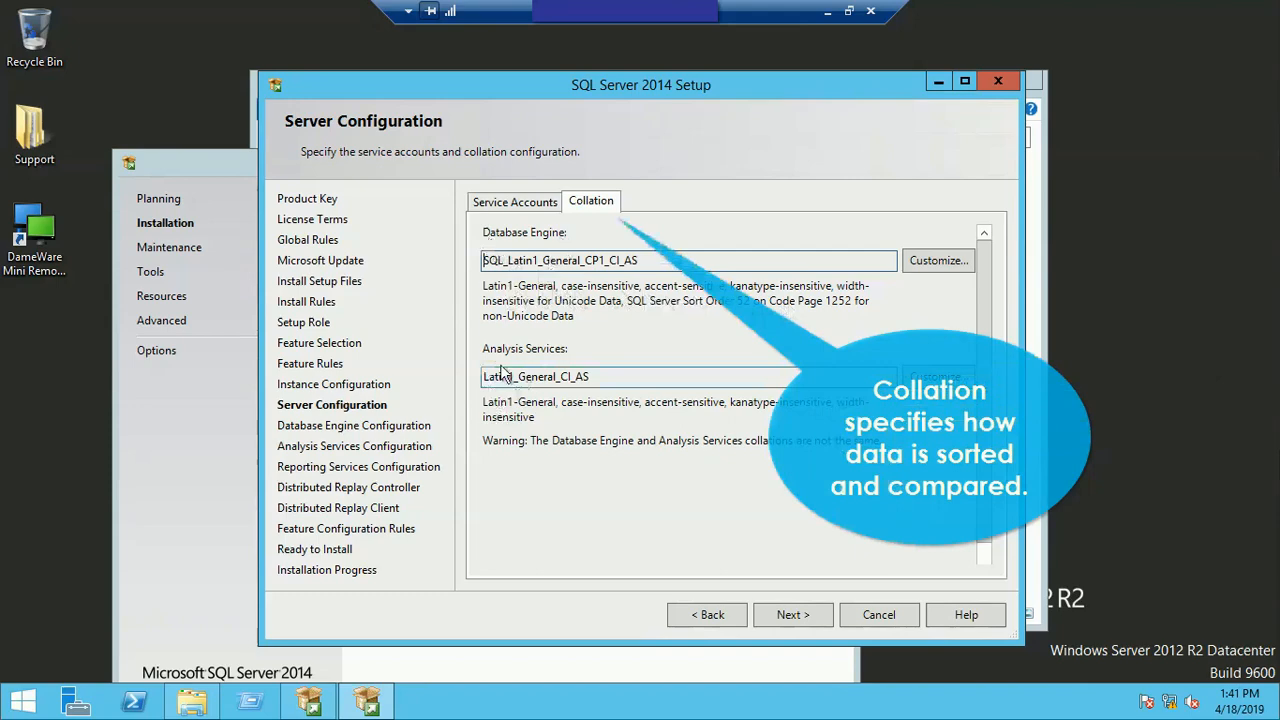
left_click(507, 198)
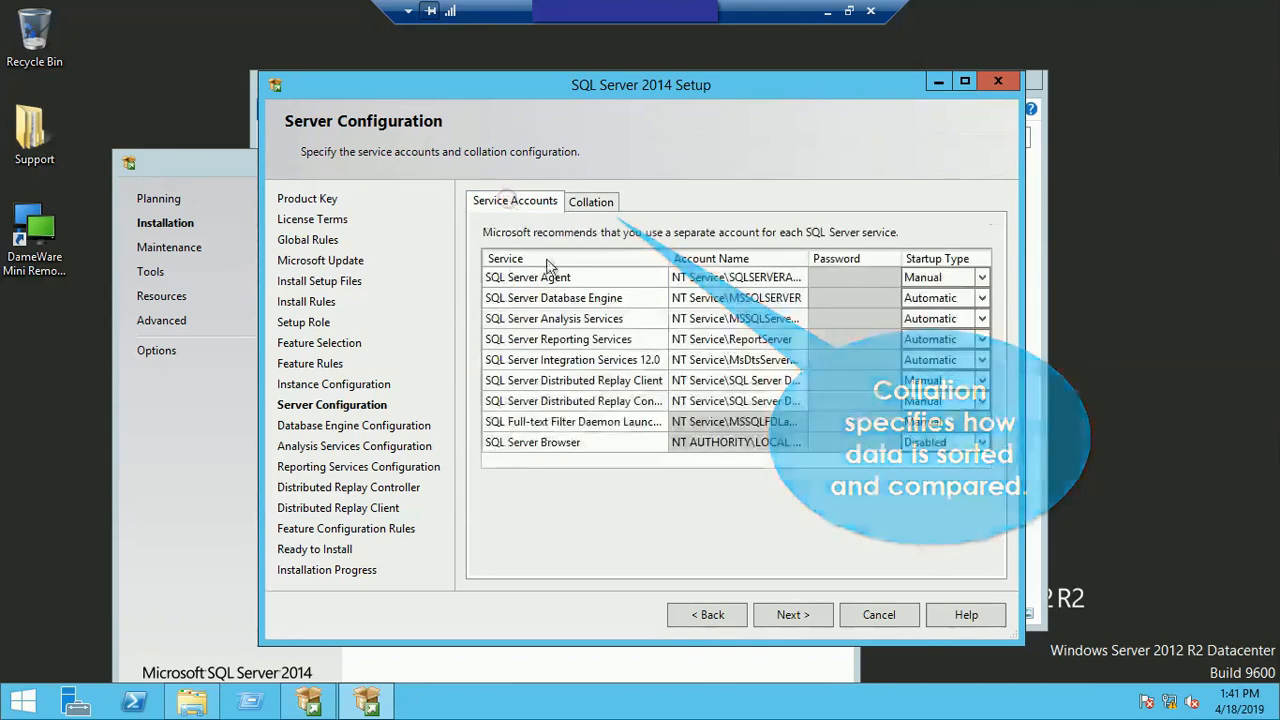
left_click(790, 614)
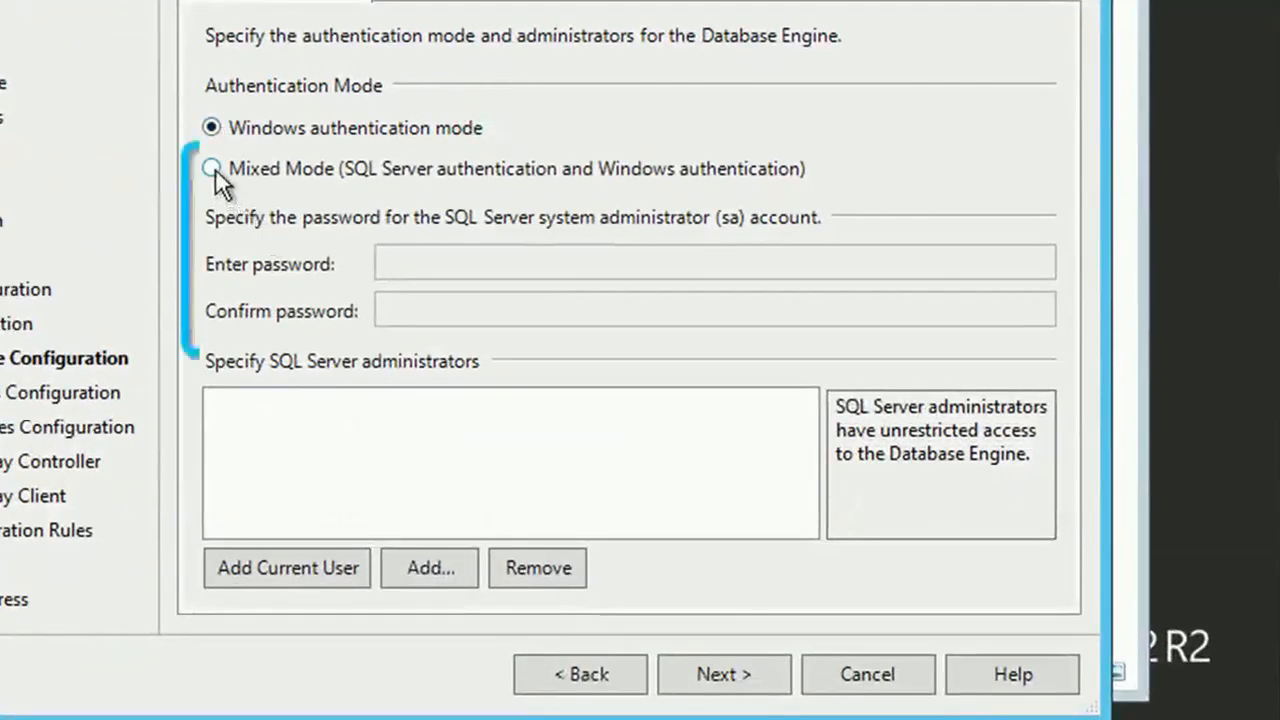
Step: Set the authentication mode to Mixed Mode, and enter and confirm the sa account password
left_click(211, 168)
left_click(420, 264)
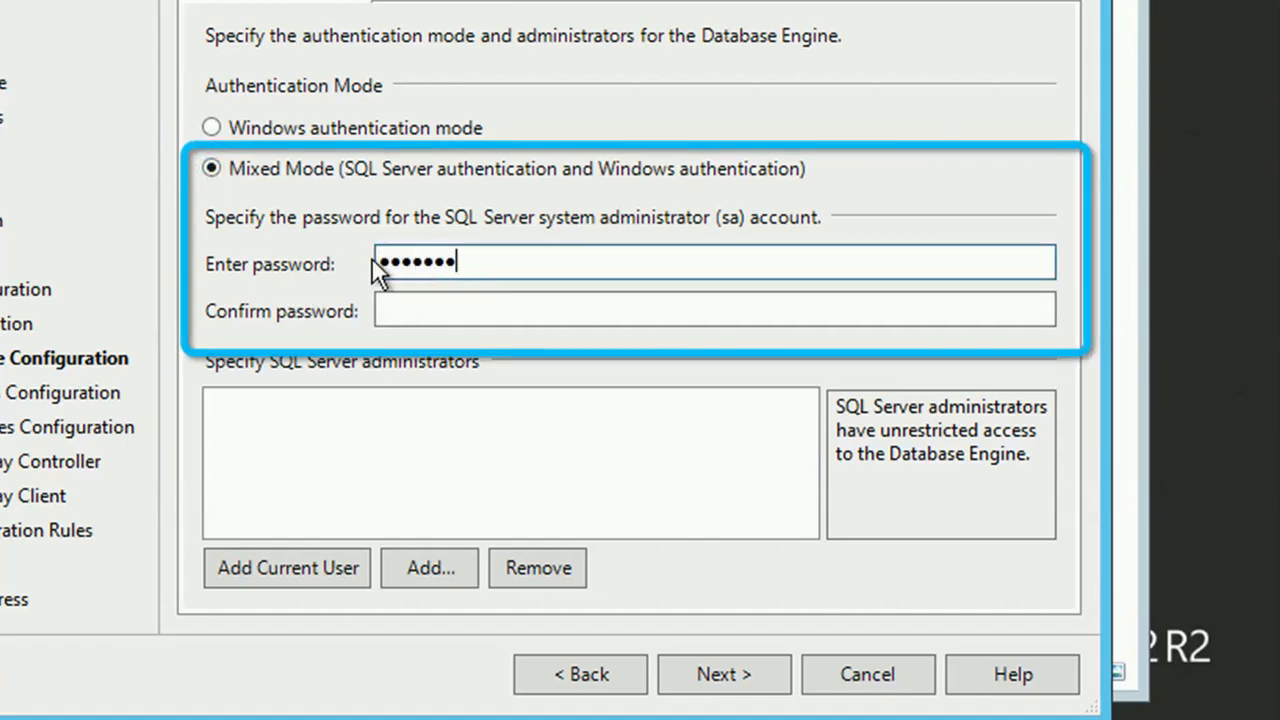
left_click(415, 305)
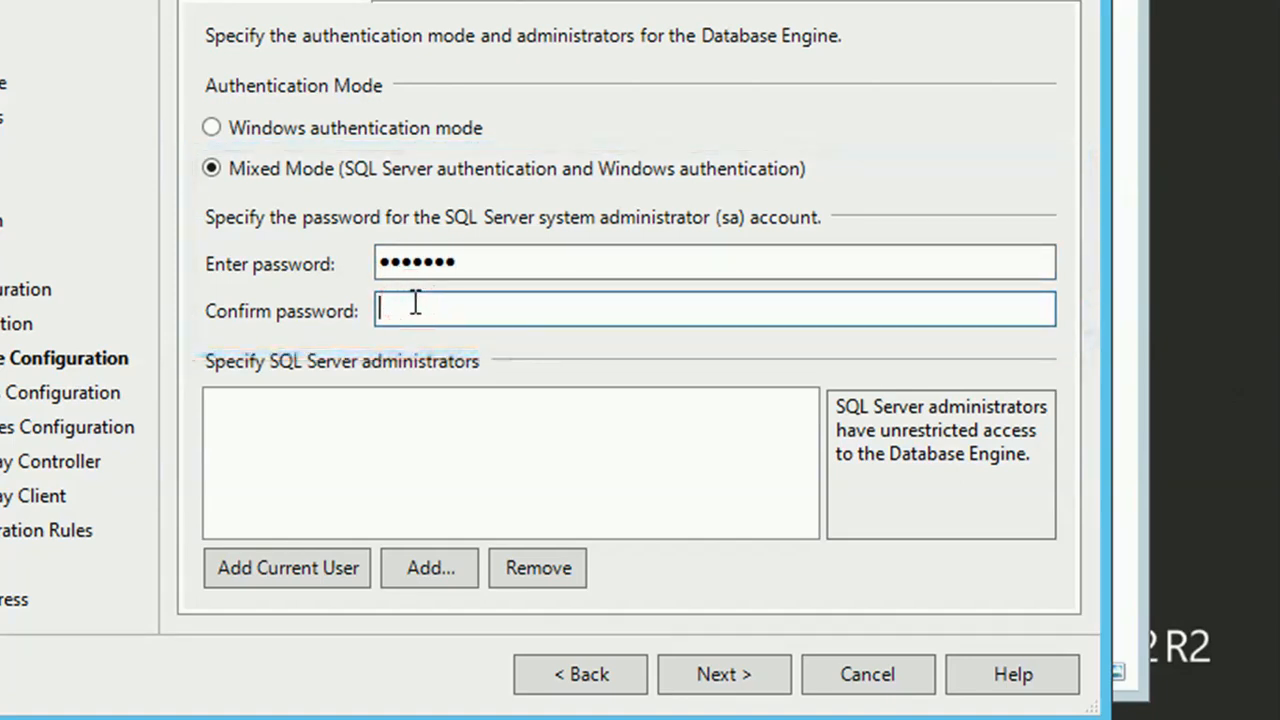
type("•••••••")
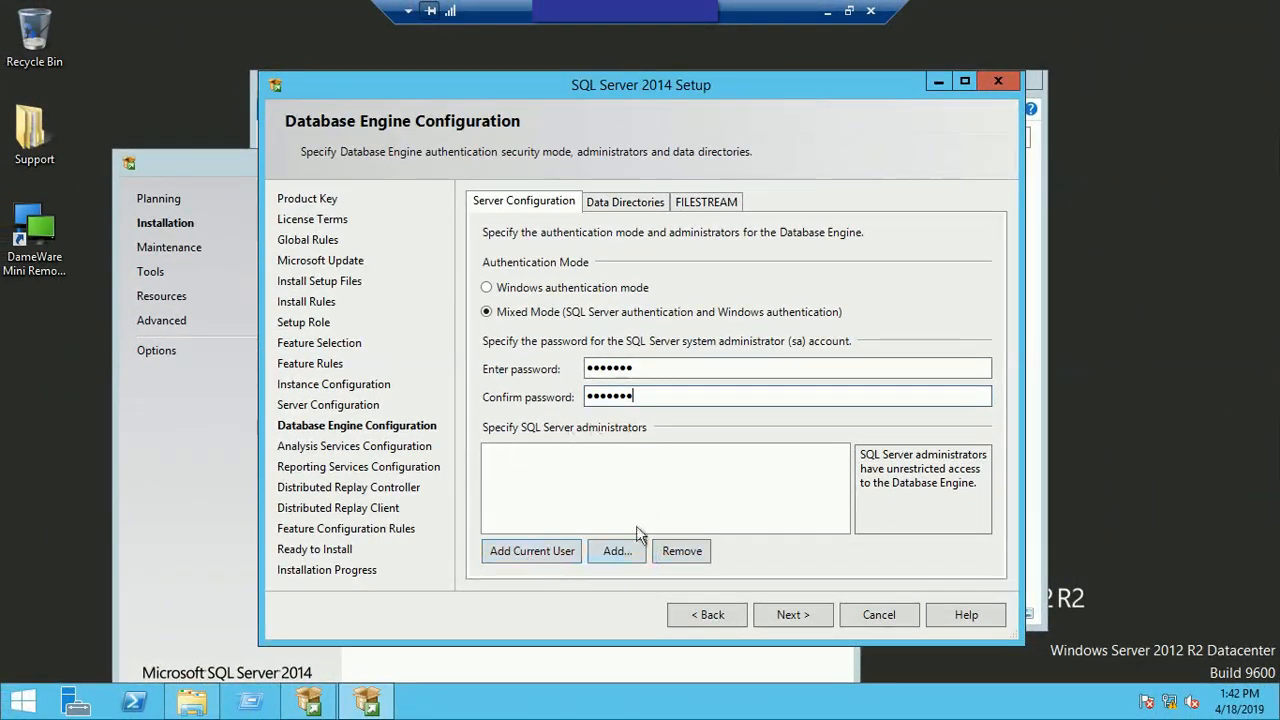
left_click(616, 551)
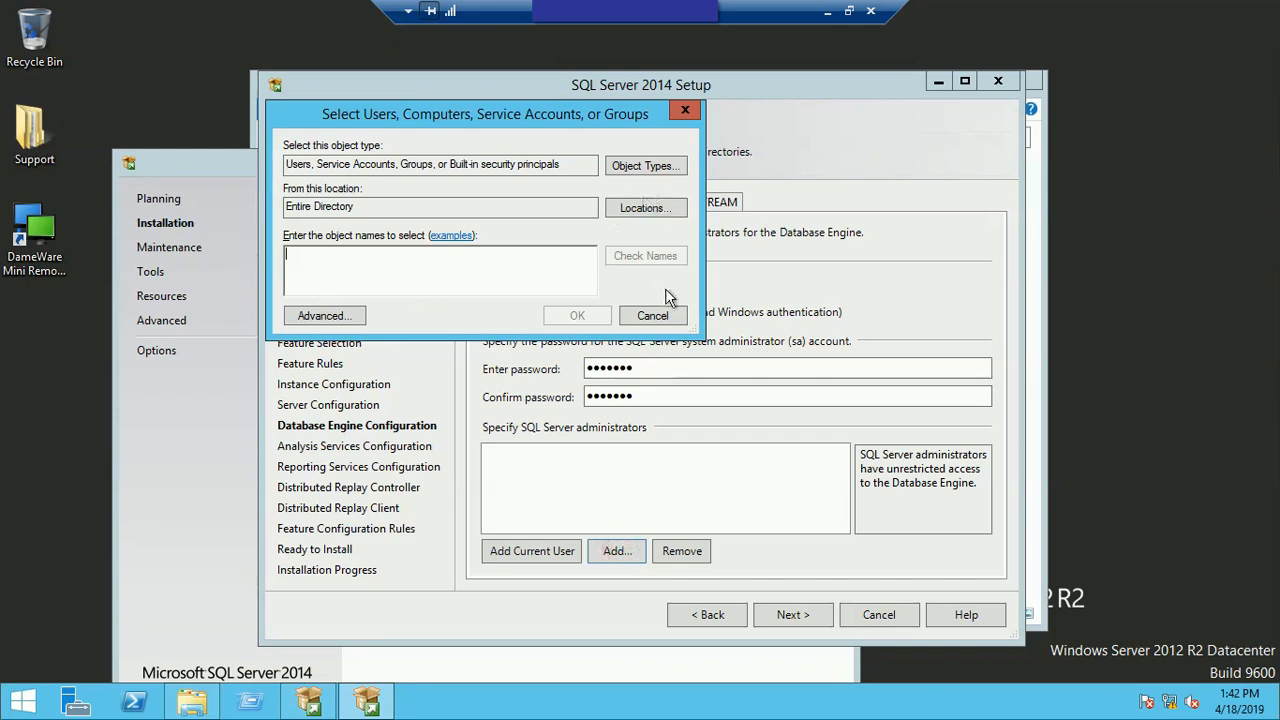
left_click(652, 315)
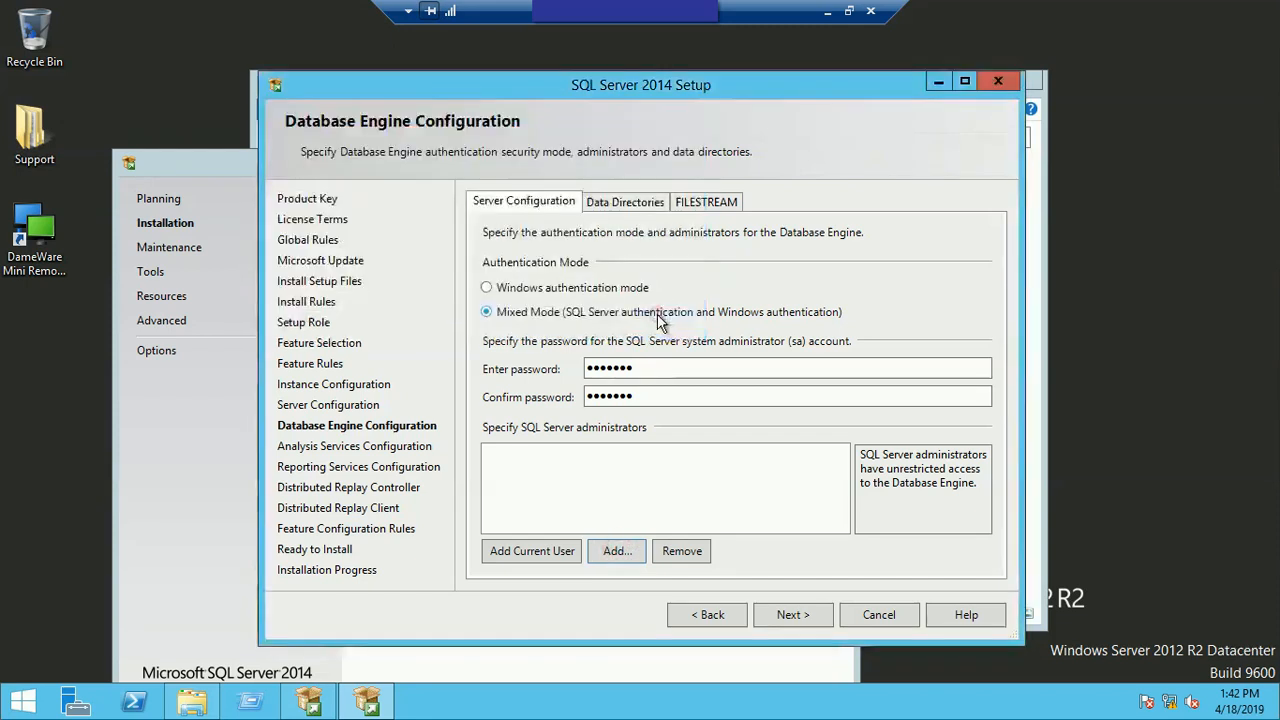
left_click(788, 614)
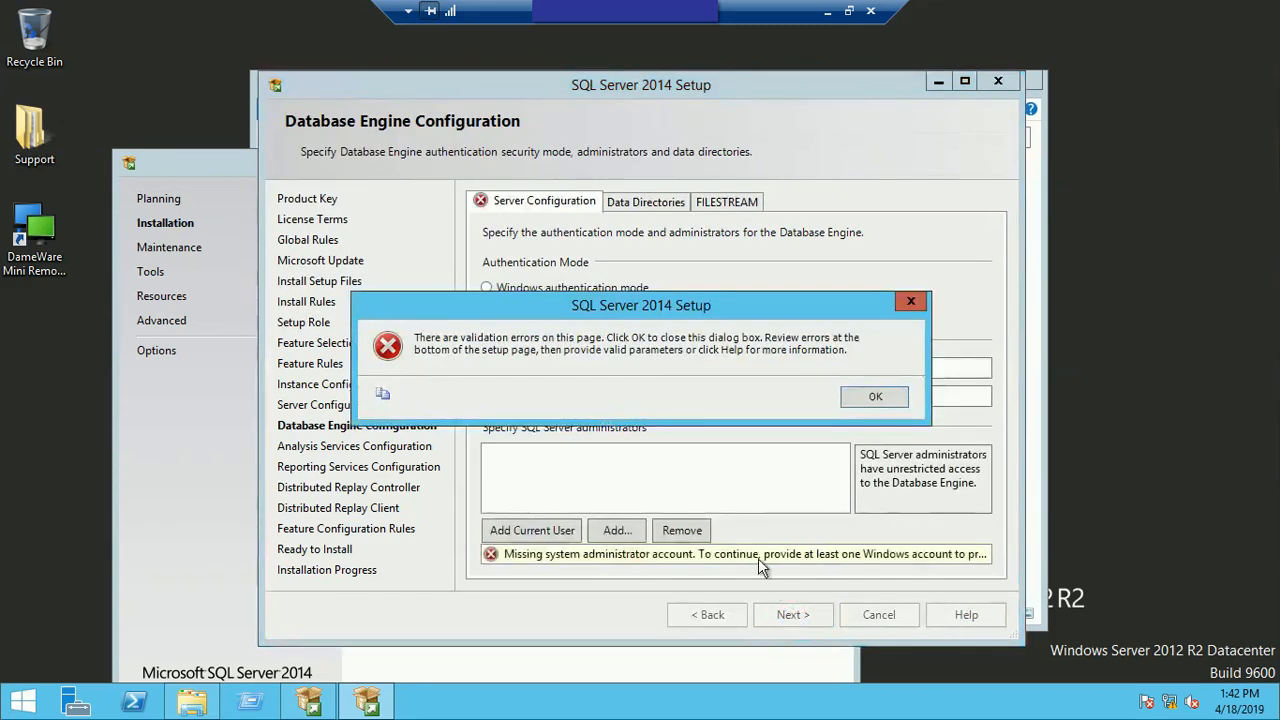
left_click(876, 398)
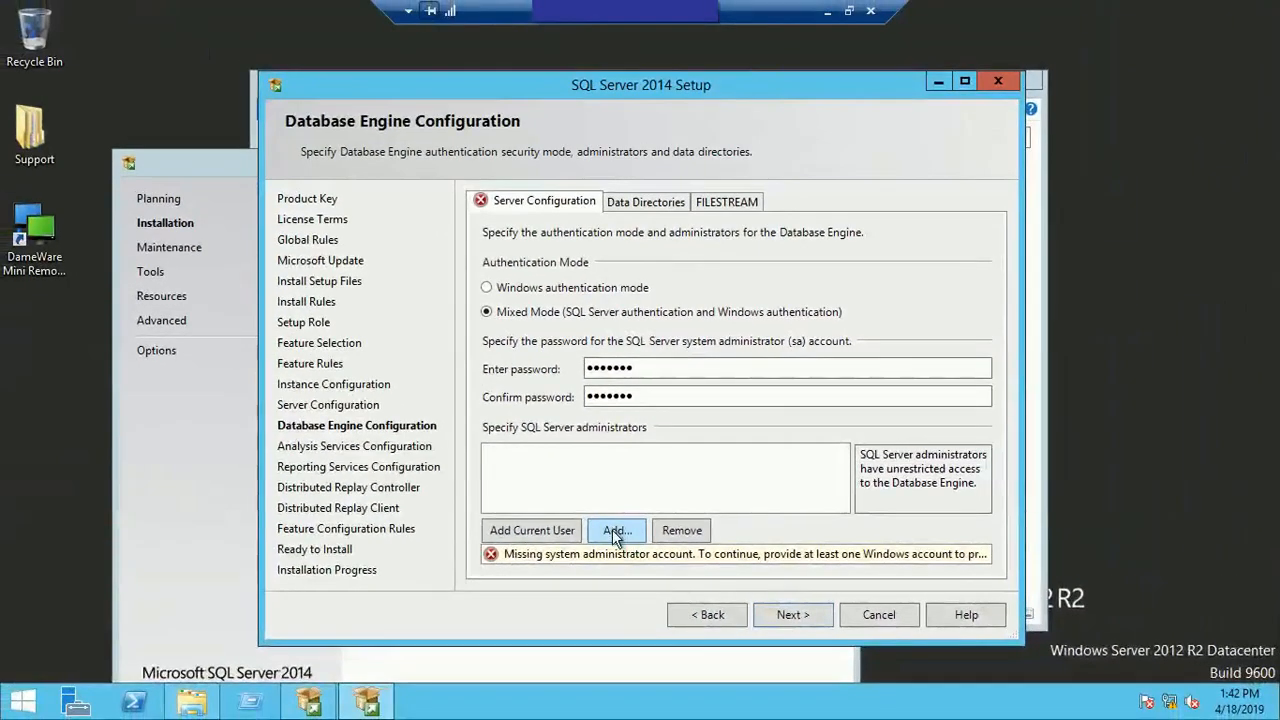
Step: Find the IT user's domain account in the directory, add it as SQL Server administrator, and continue to Analysis Services Configuration
left_click(616, 531)
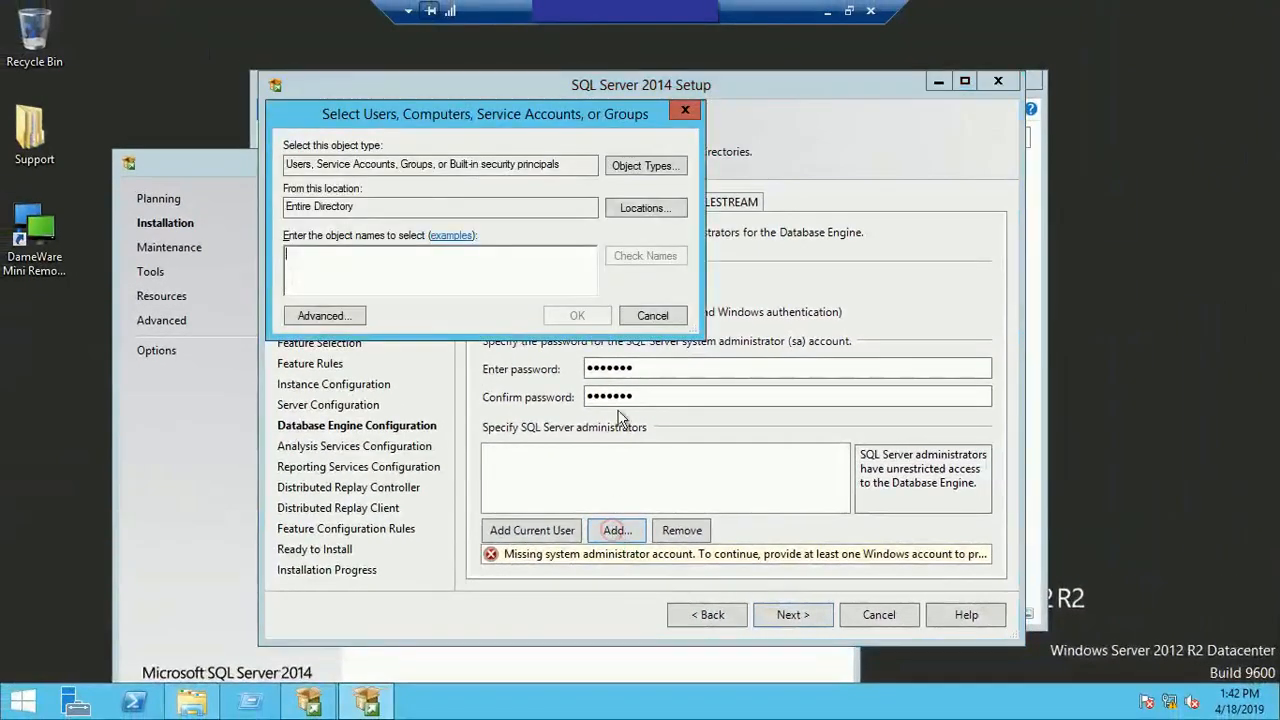
left_click(320, 316)
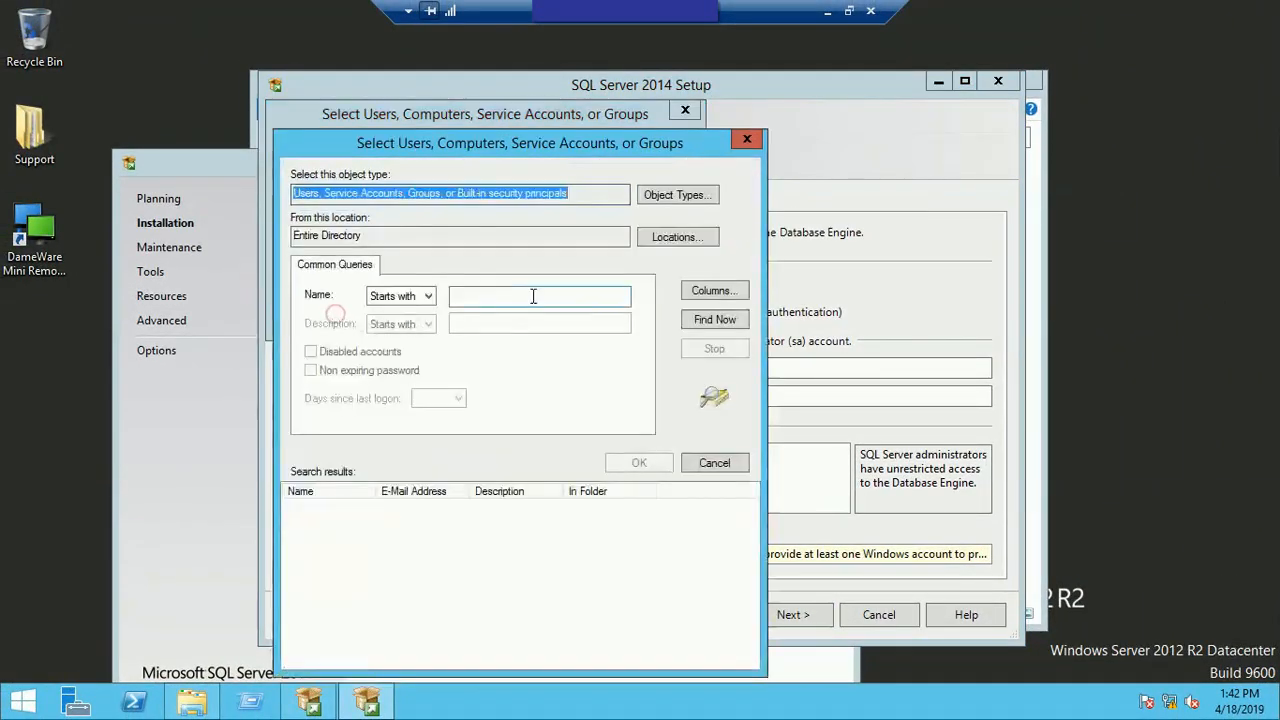
left_click(714, 320)
left_click(400, 570)
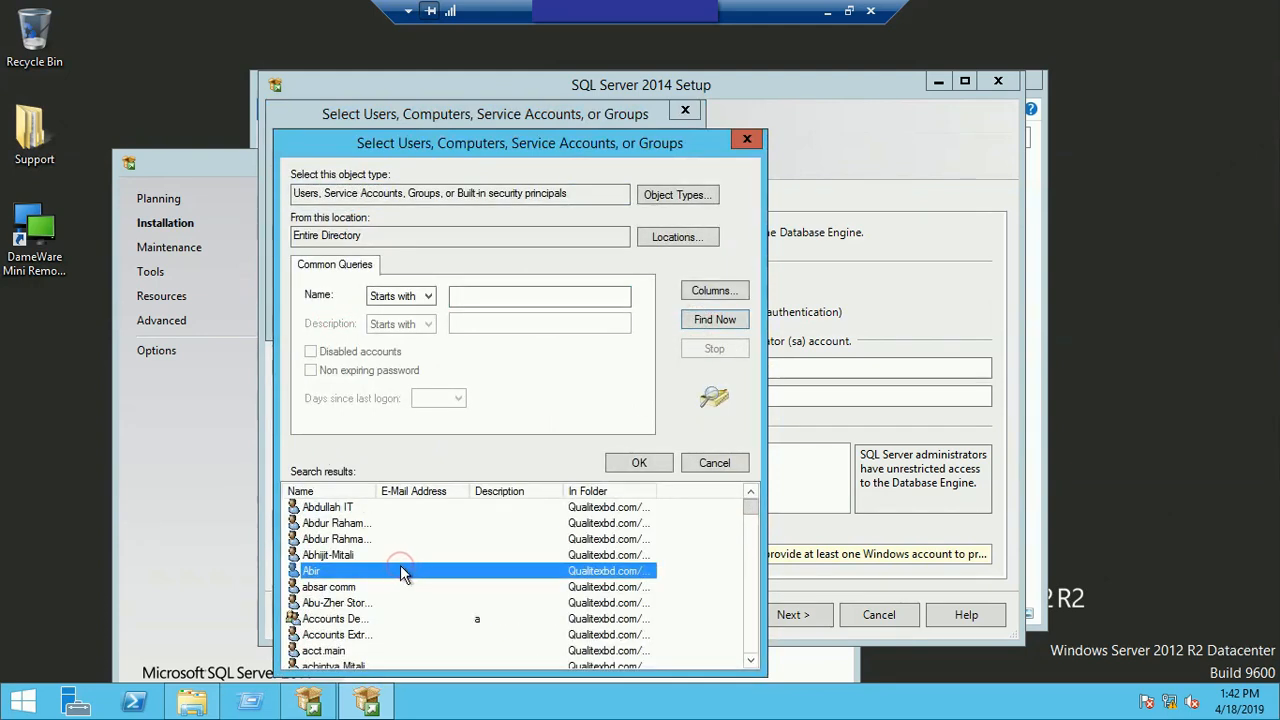
key("r")
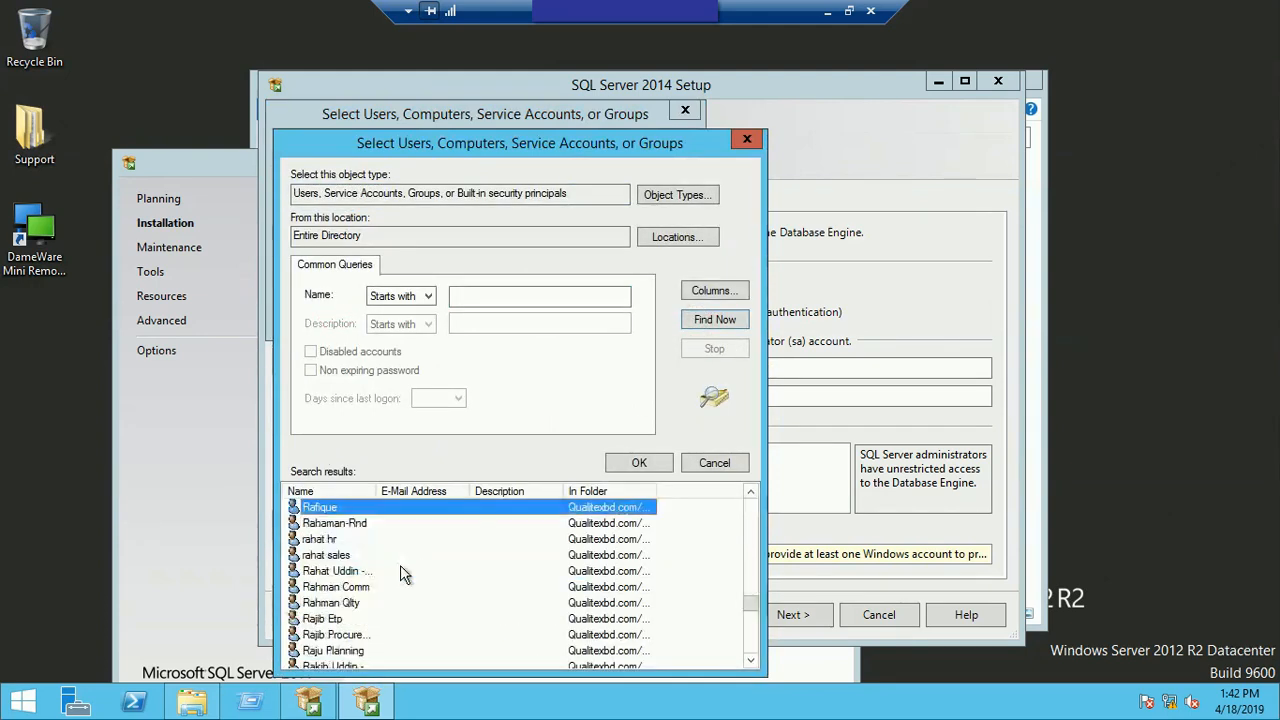
key("r")
key("o")
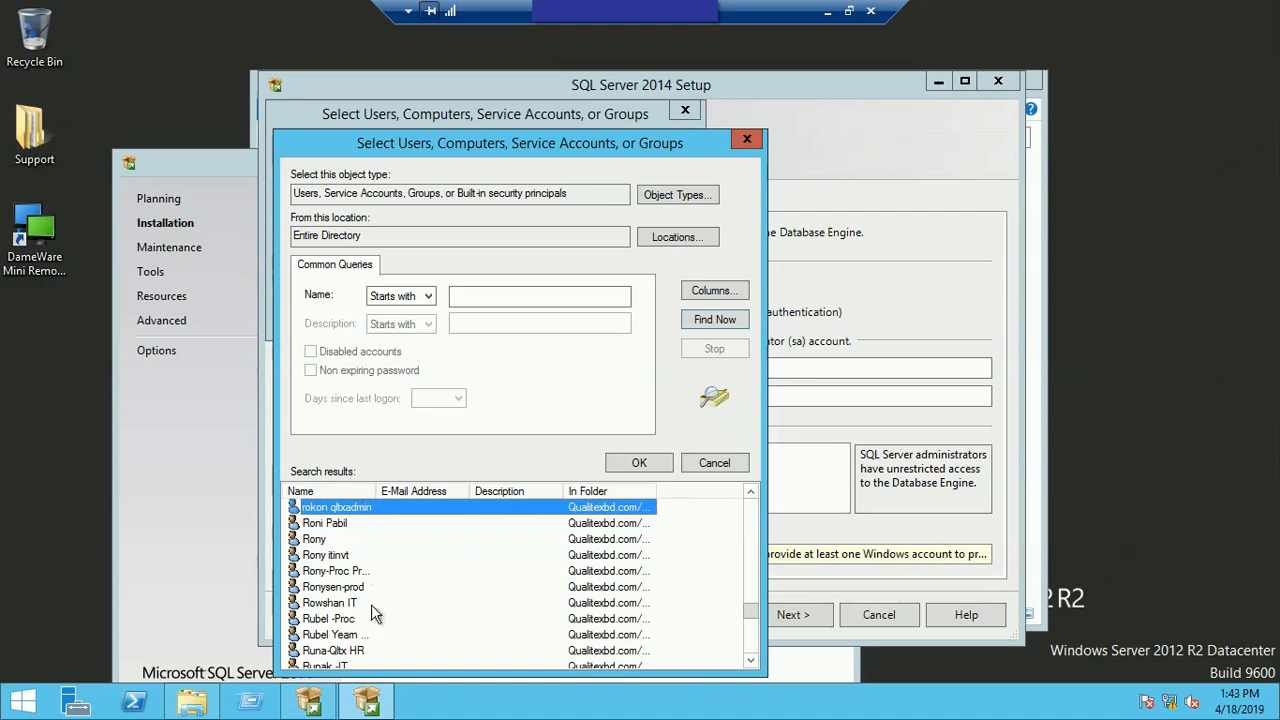
scroll(371, 604, "down", 1)
left_click(343, 556)
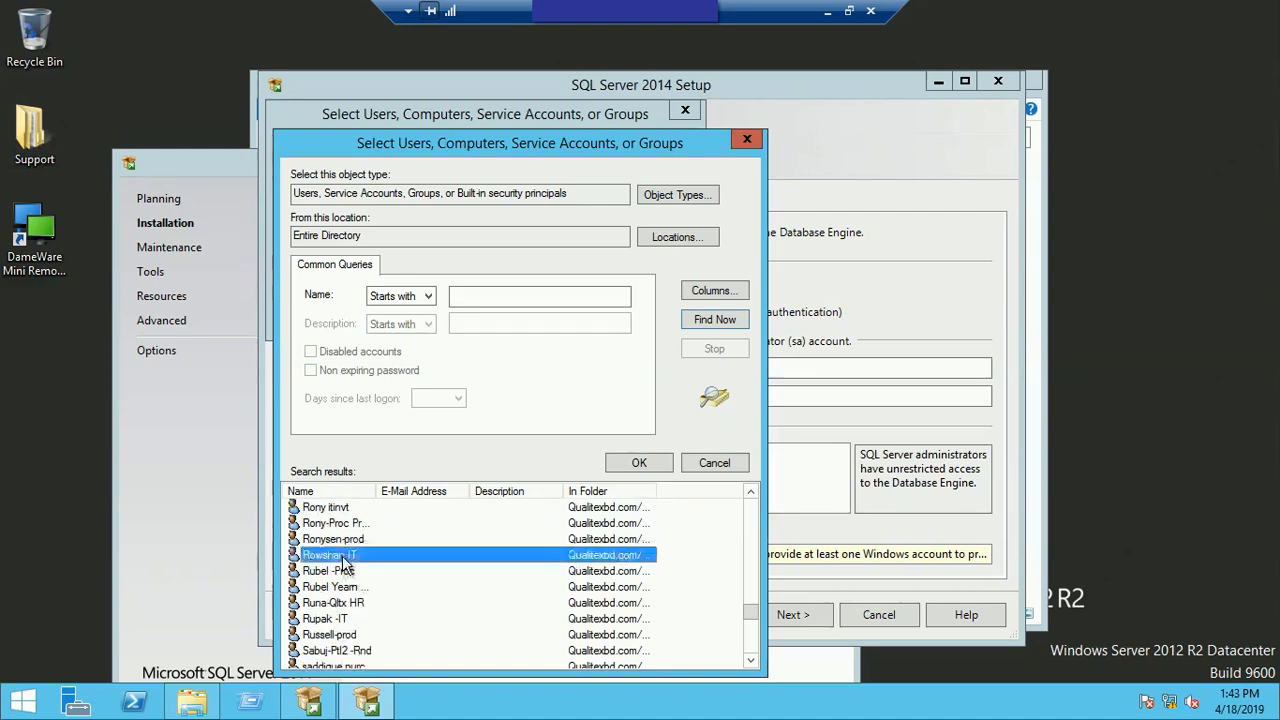
double_click(414, 556)
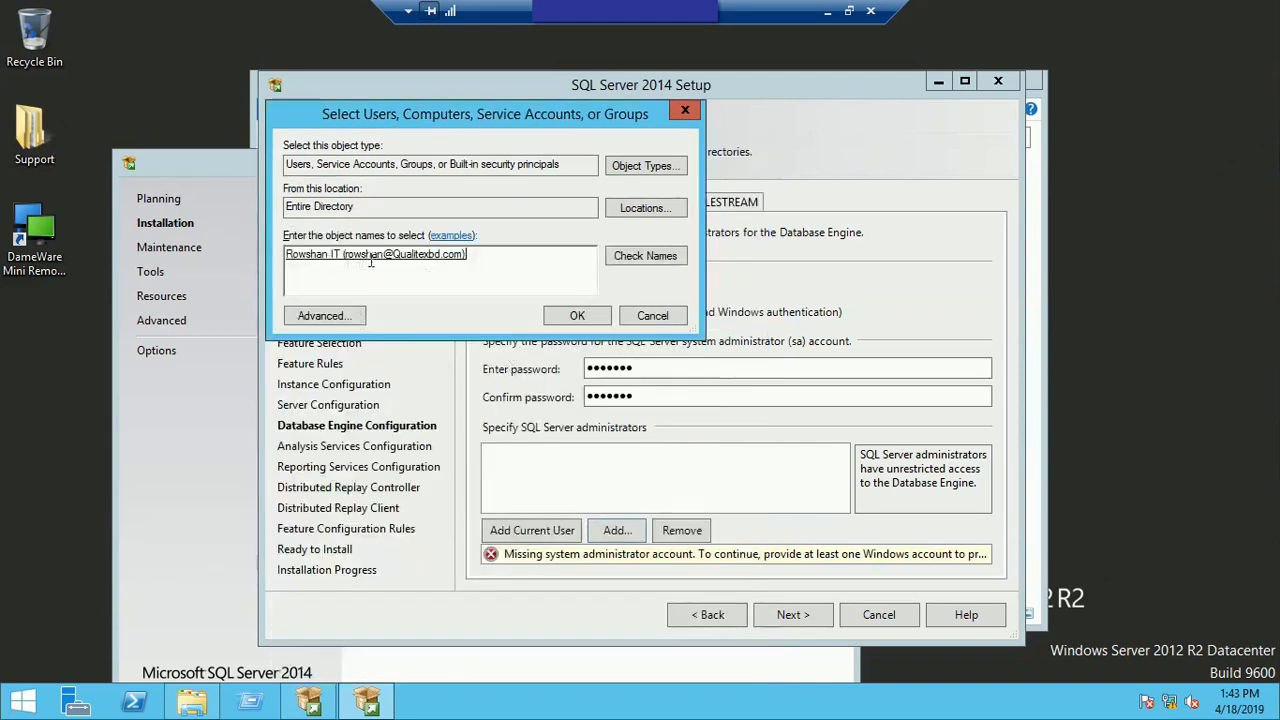
left_click(579, 316)
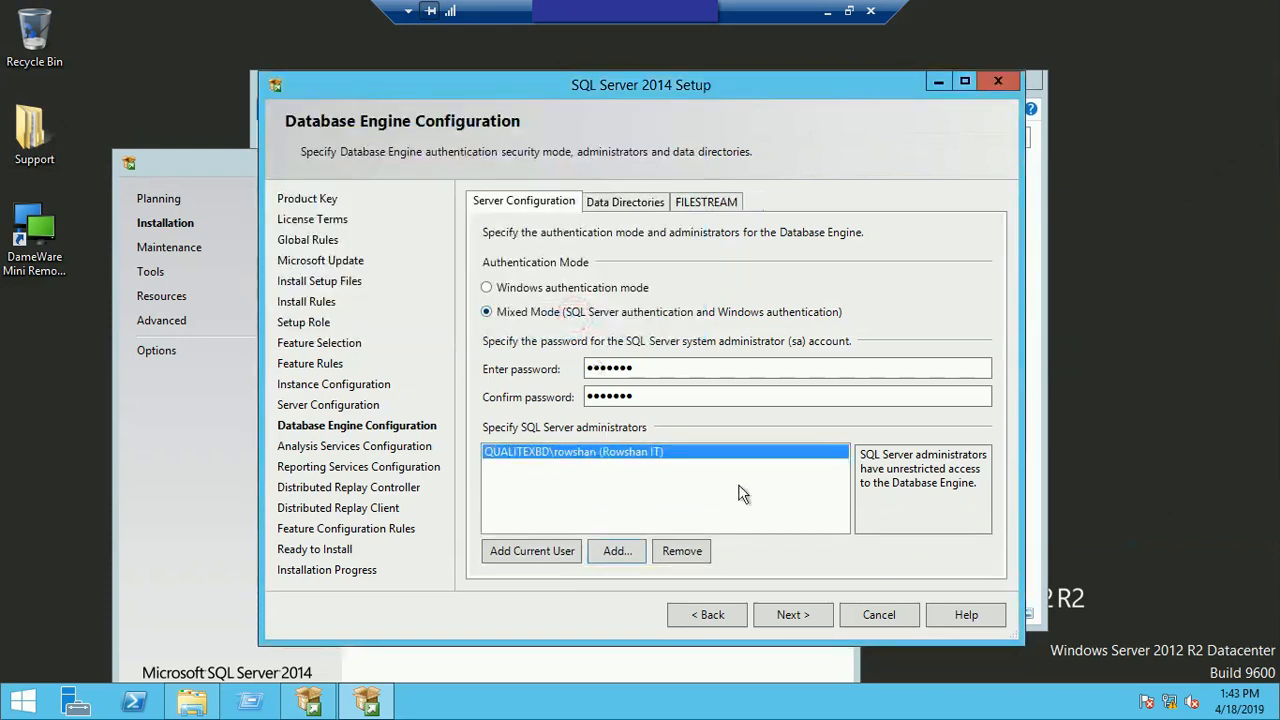
left_click(803, 614)
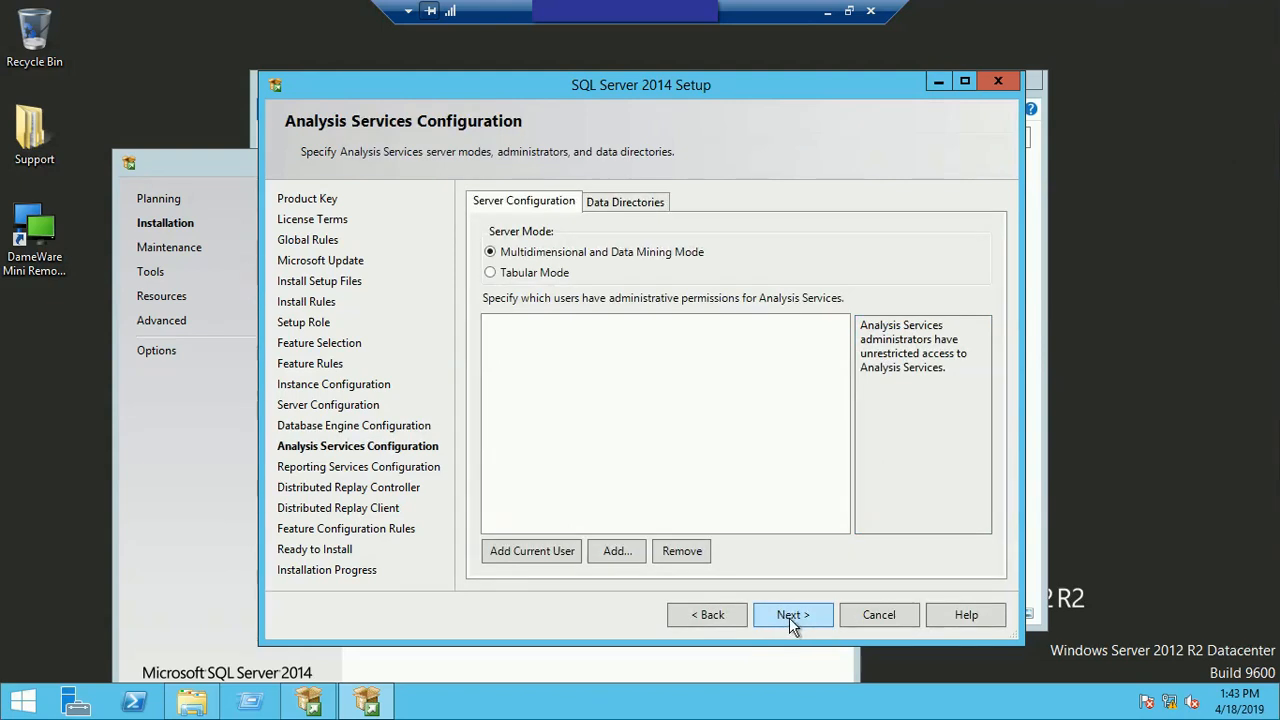
Step: Check the Analysis Services data directories, add the current user as Analysis Services administrator, and continue to Reporting Services Configuration
left_click(625, 202)
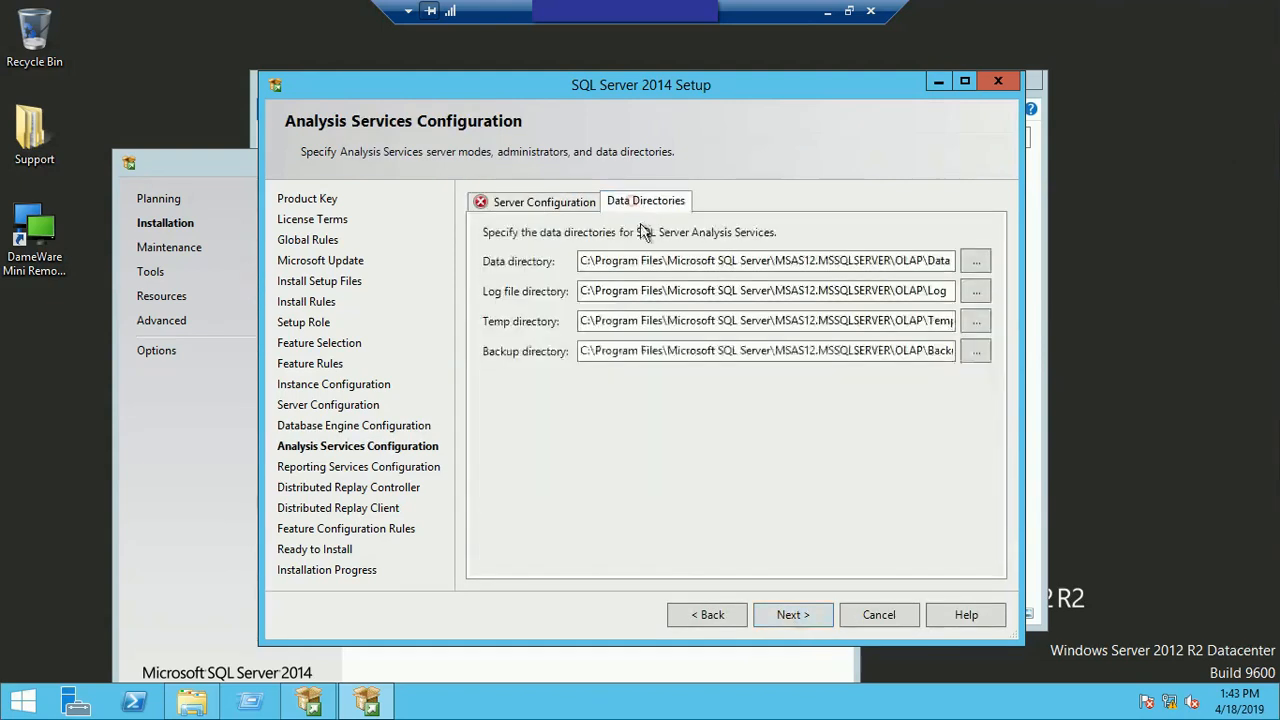
left_click(522, 200)
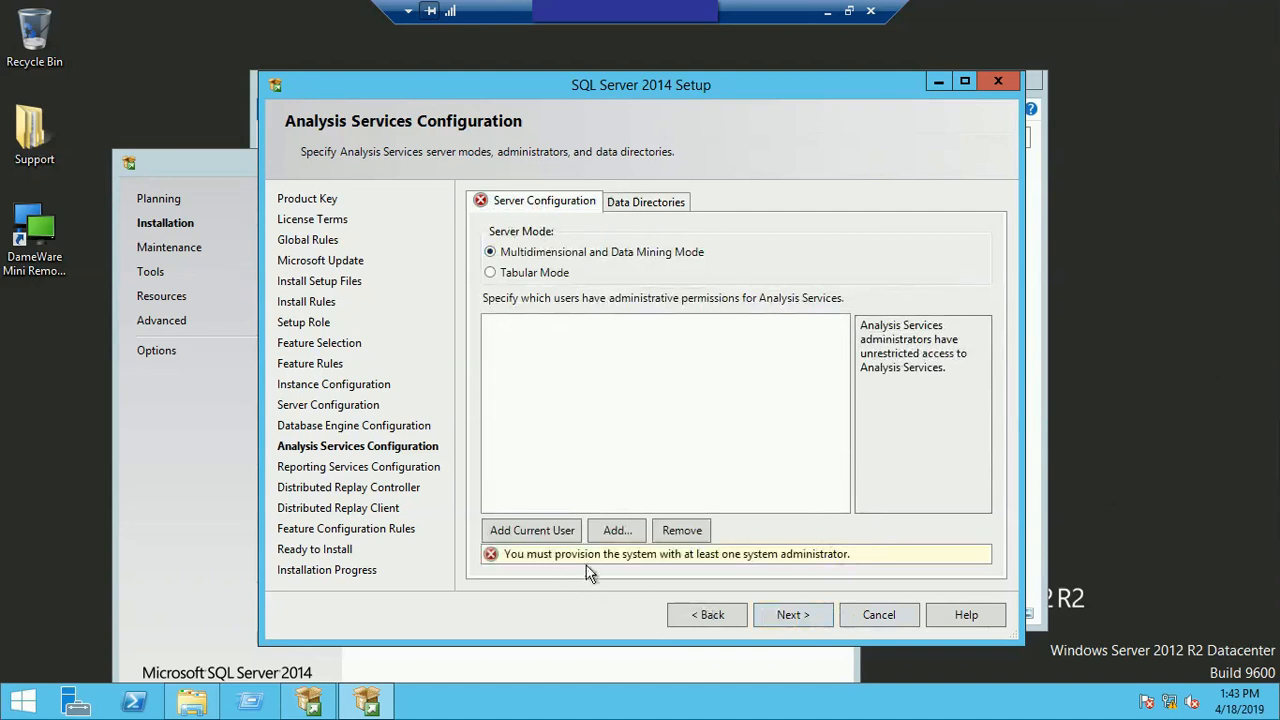
left_click(546, 530)
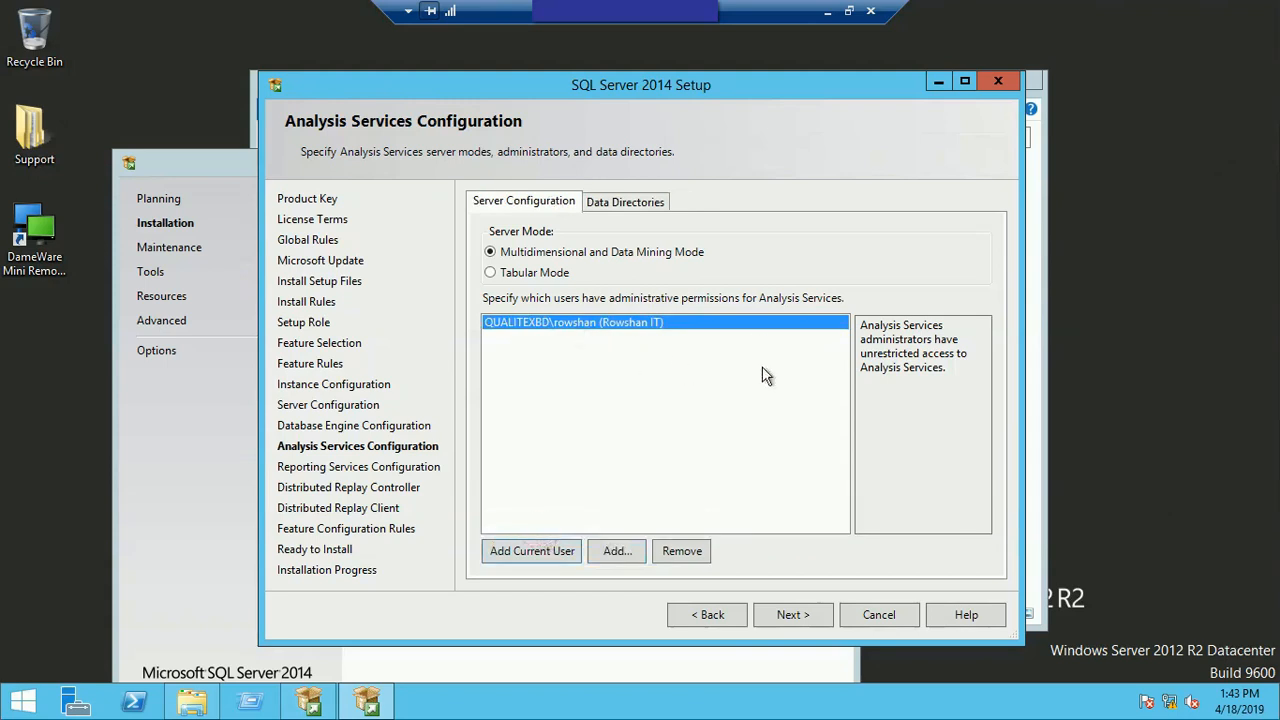
left_click(786, 614)
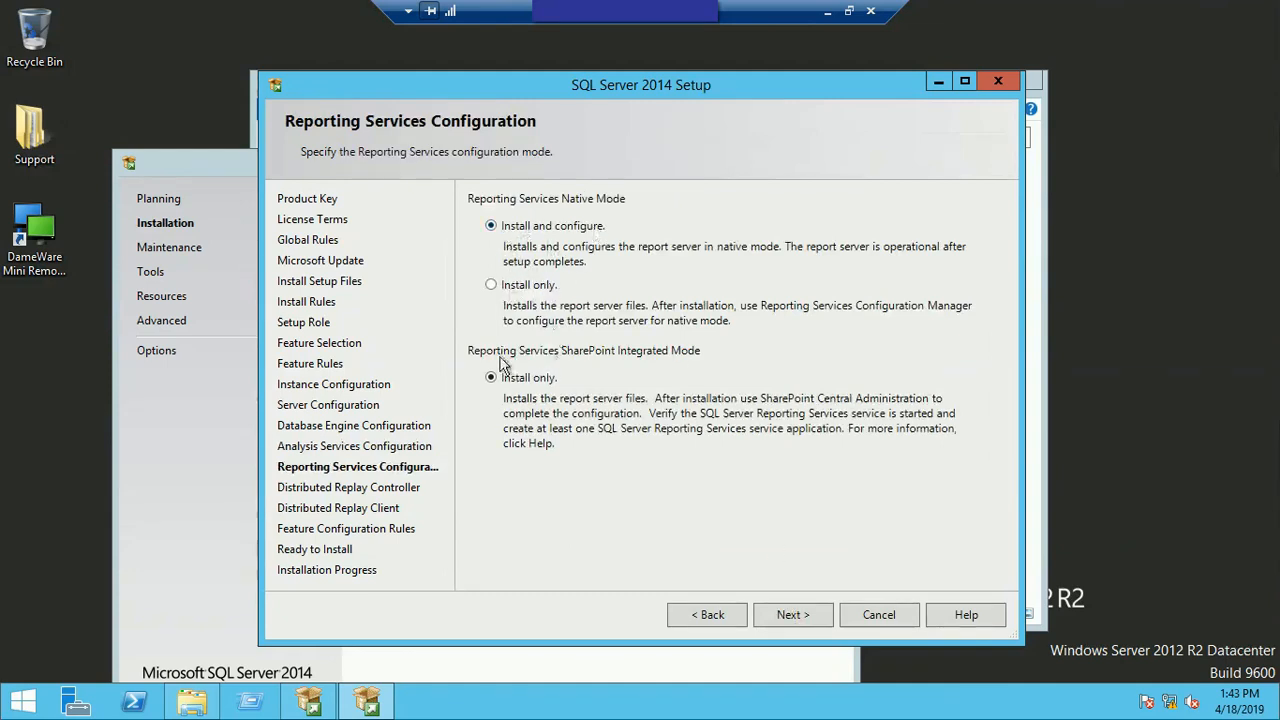
Step: Accept the default Reporting Services modes and grant the current user permissions for the Distributed Replay Controller service
left_click(788, 615)
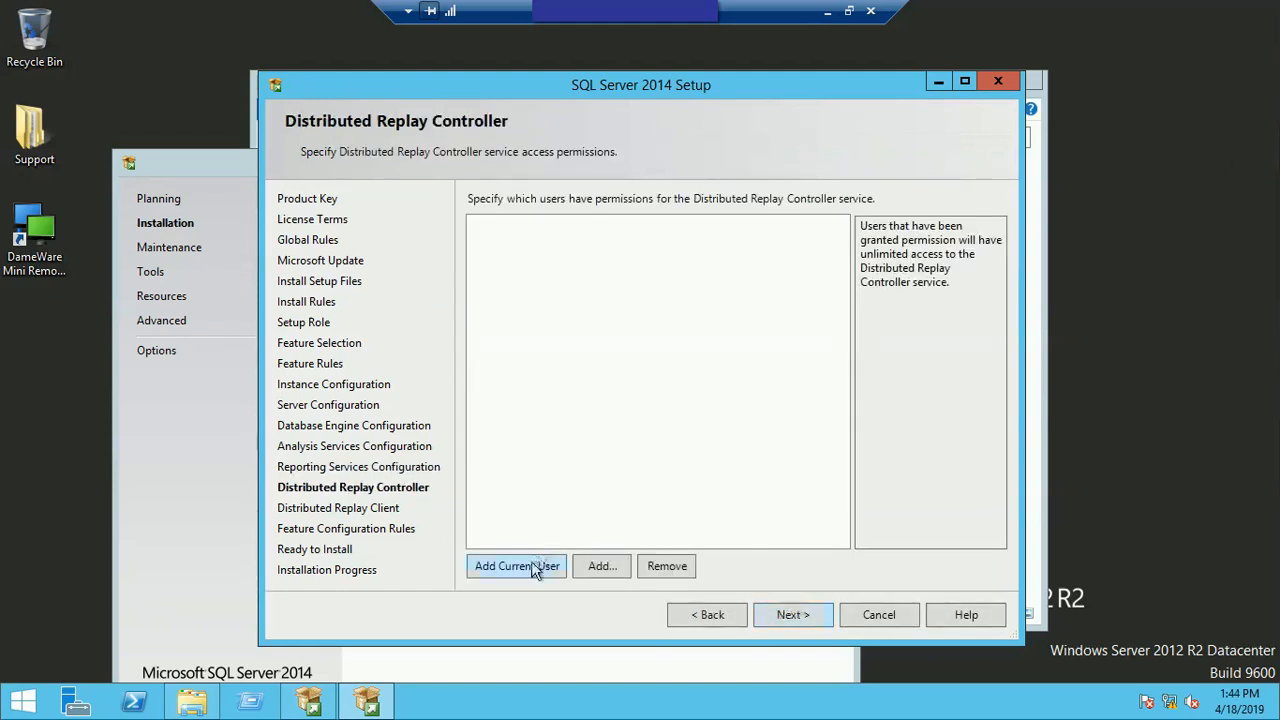
left_click(508, 575)
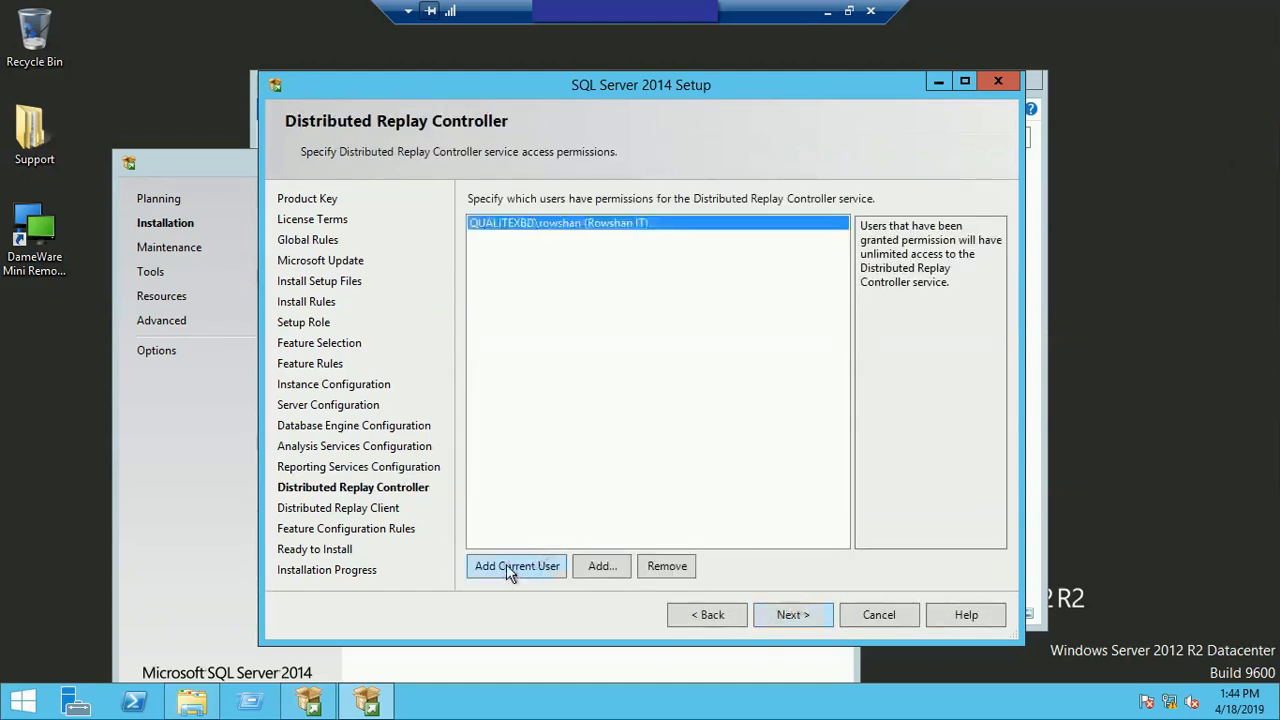
left_click(791, 614)
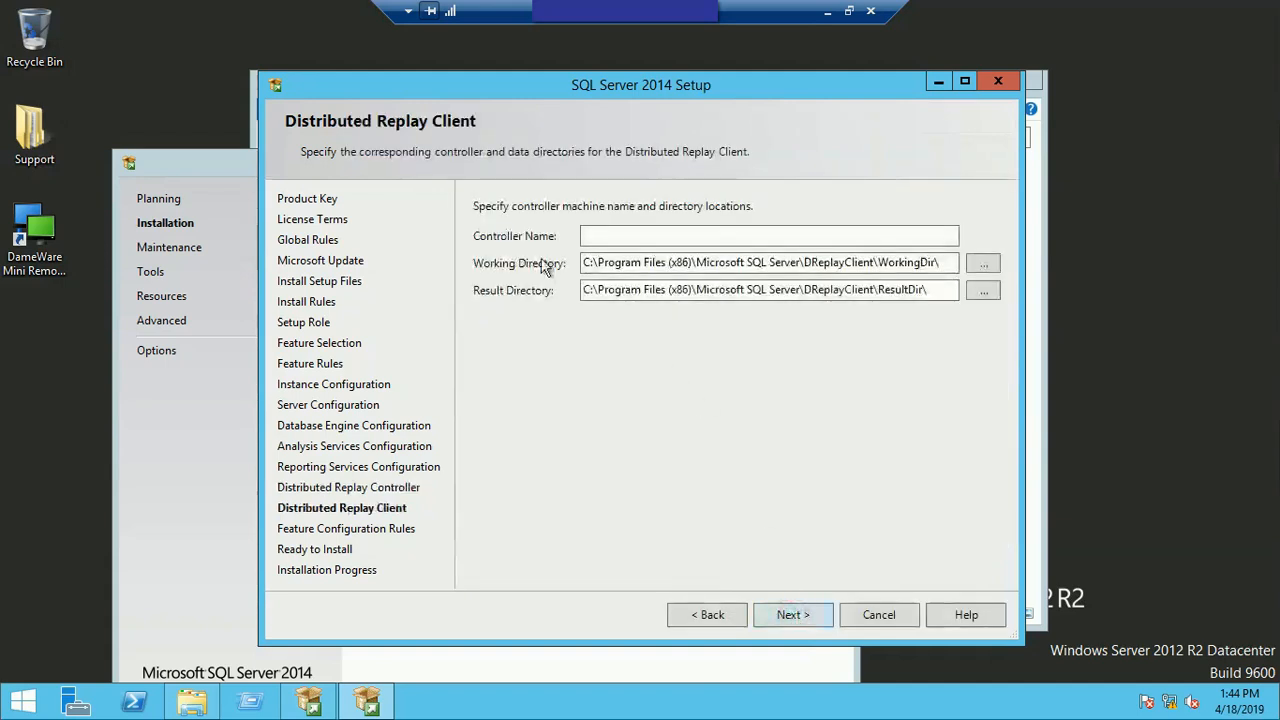
Step: Enter the Distributed Replay Client's controller name, keep the default directories, and start the installation after reviewing the summary
left_click(619, 236)
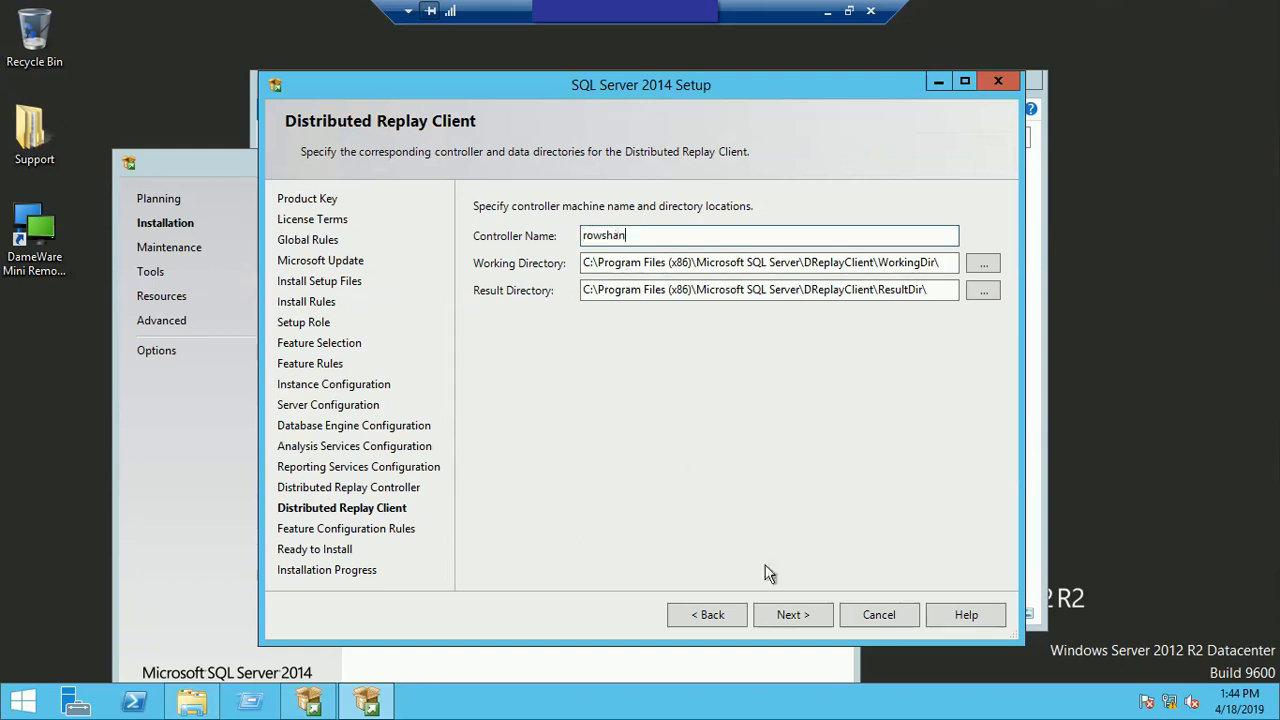
left_click(788, 614)
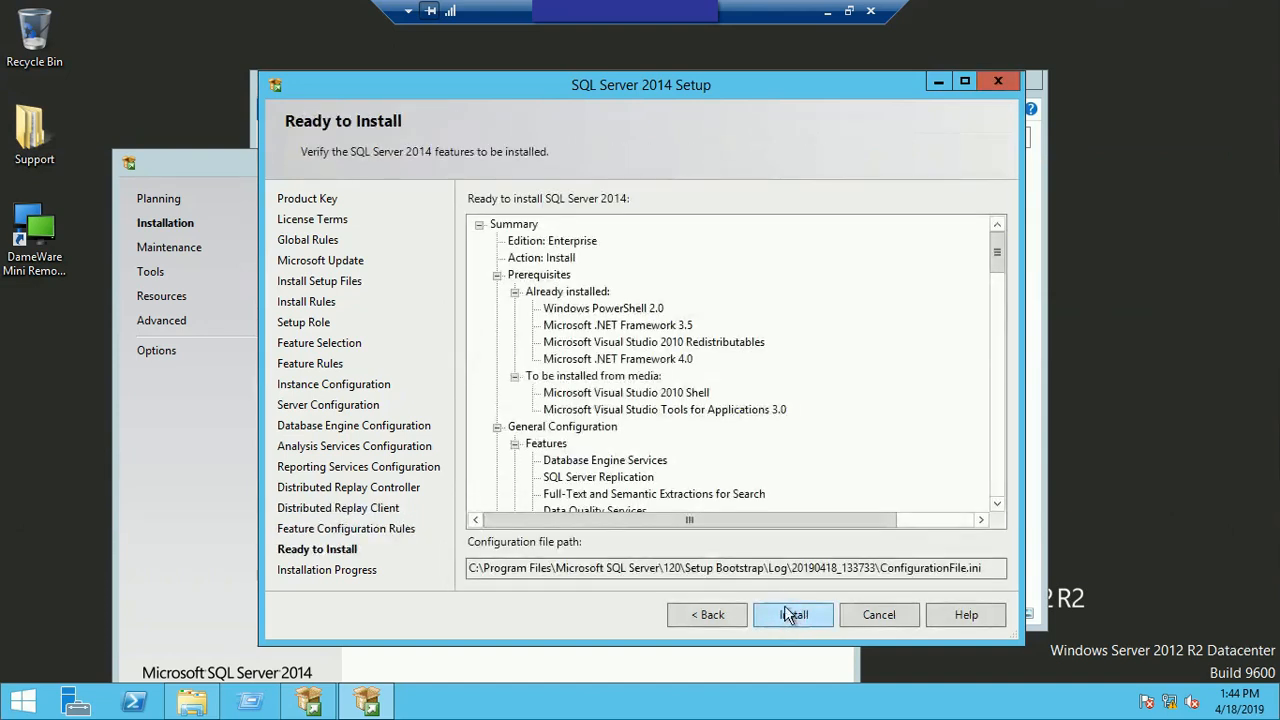
left_click_drag(997, 258, 997, 478)
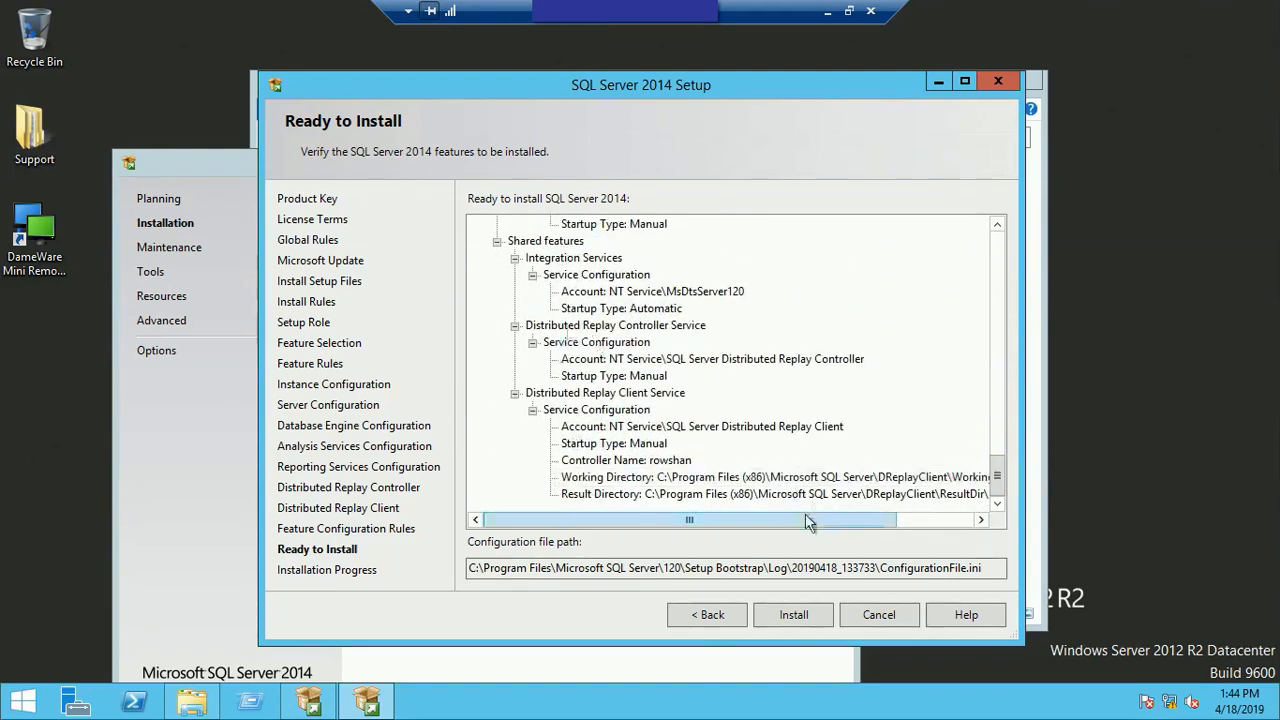
left_click(795, 615)
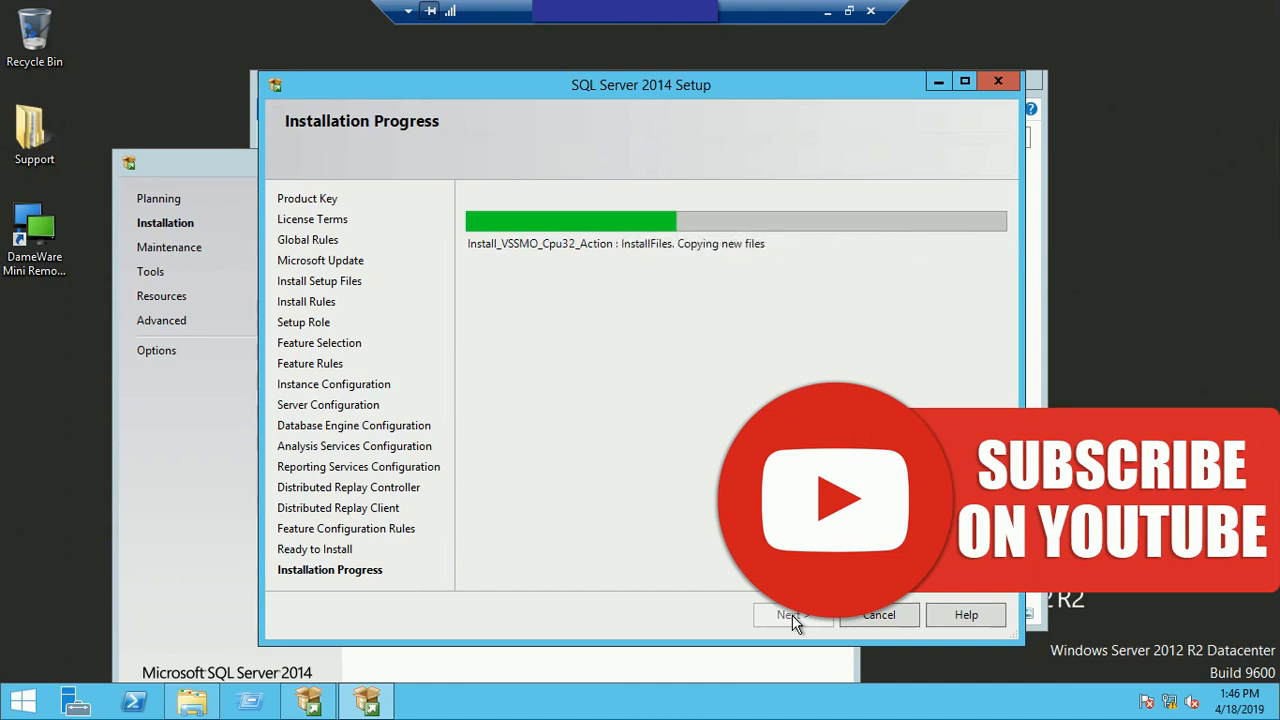
right_click(1146, 194)
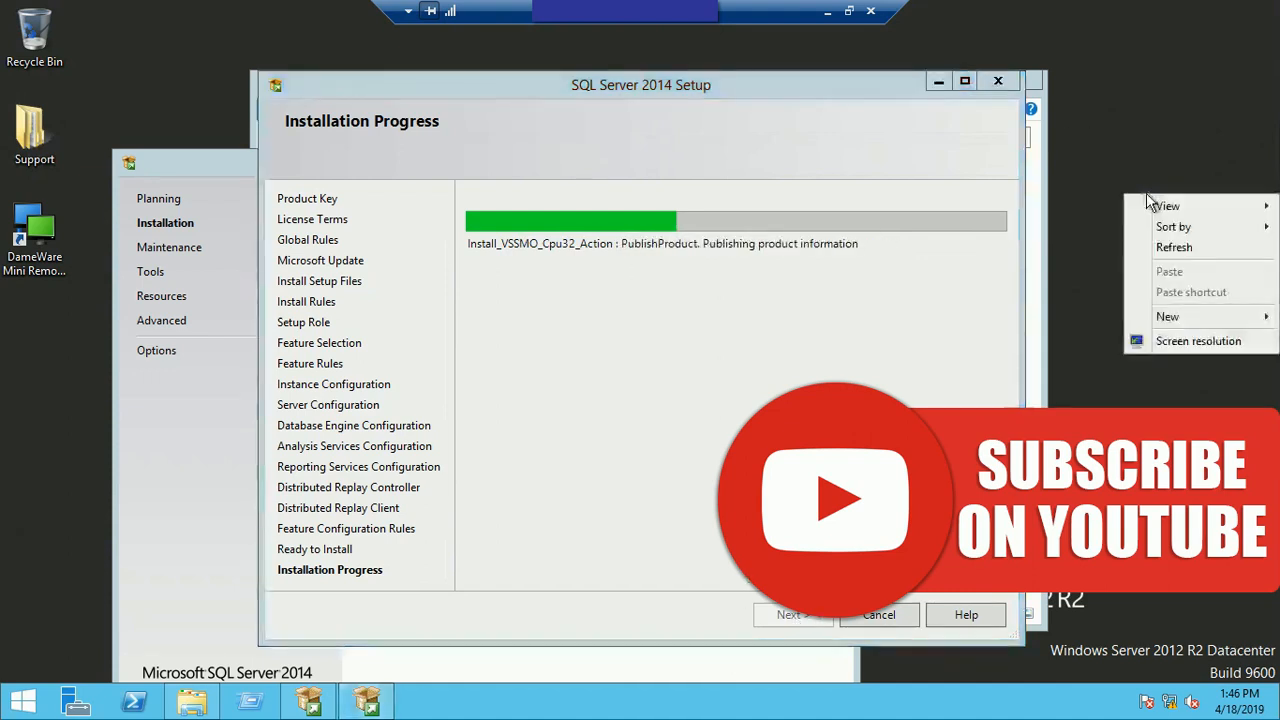
left_click(1173, 249)
right_click(1146, 201)
left_click(1170, 256)
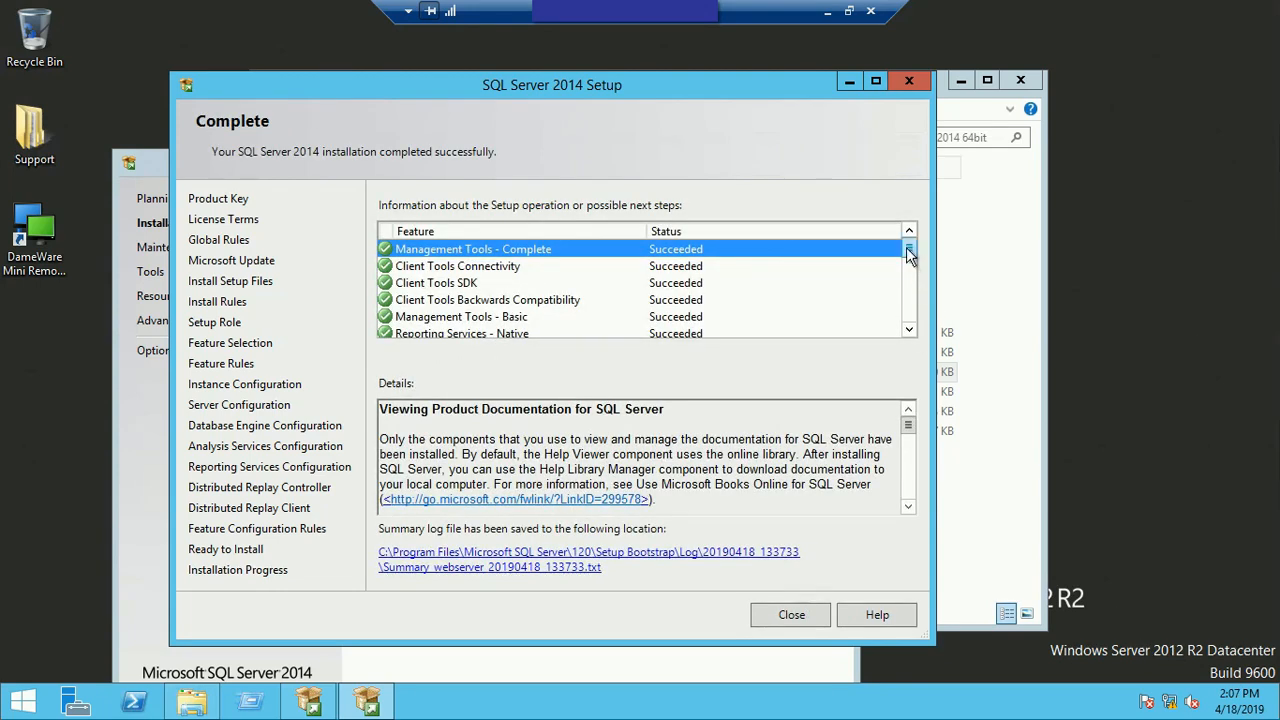
Step: Check the installed features' statuses, and close the setup wizard, the SQL Server Installation Center and the sql_server_2014 64bit folder window
scroll(911, 257, "down", 6)
scroll(905, 330, "up", 6)
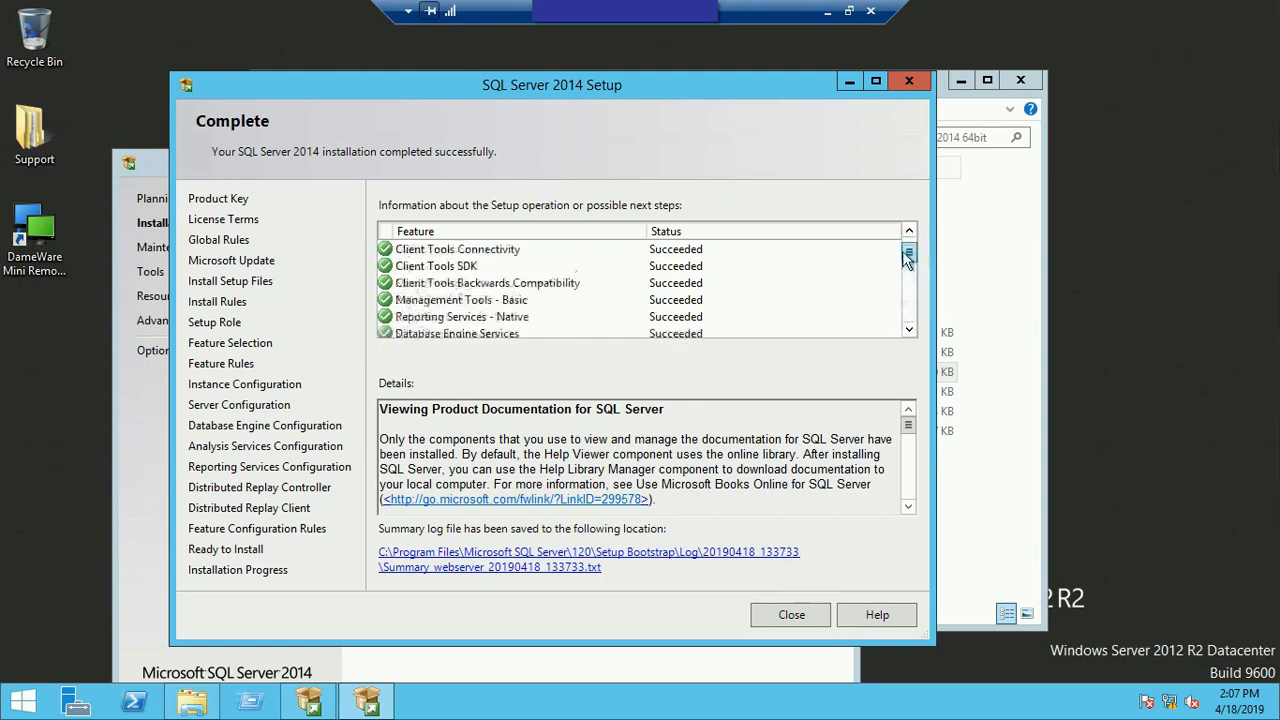
left_click(785, 617)
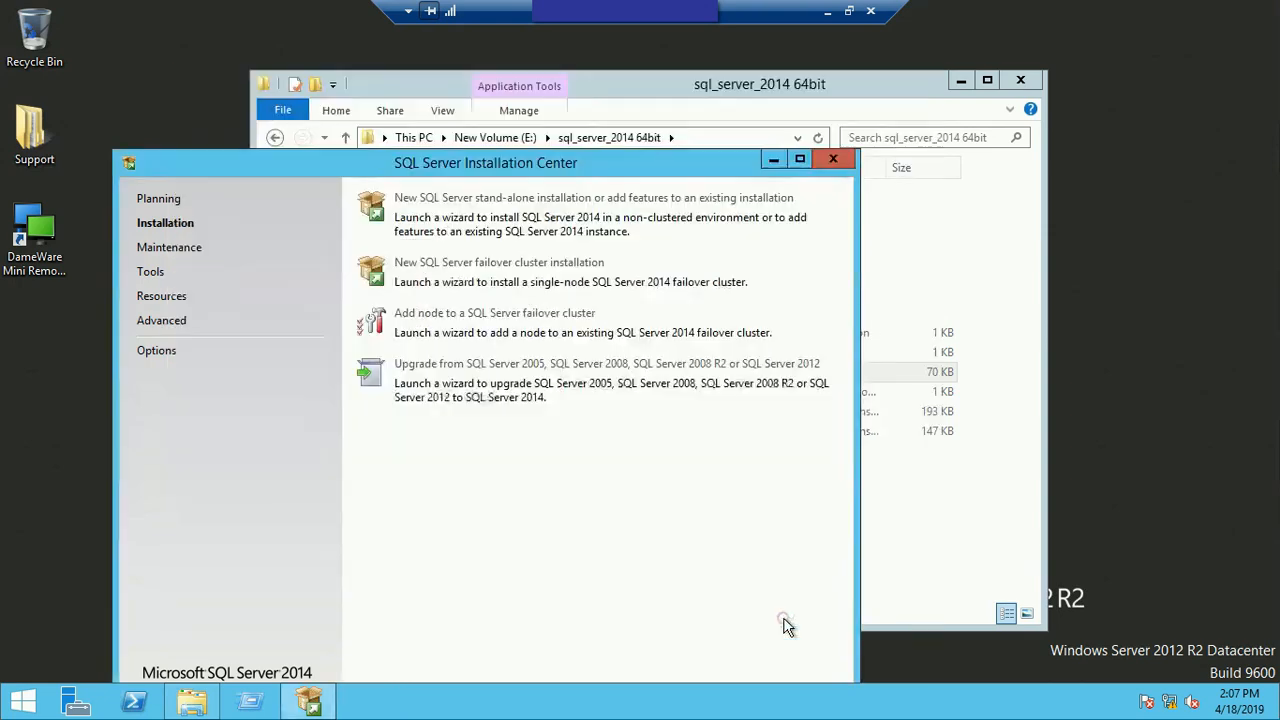
left_click(838, 162)
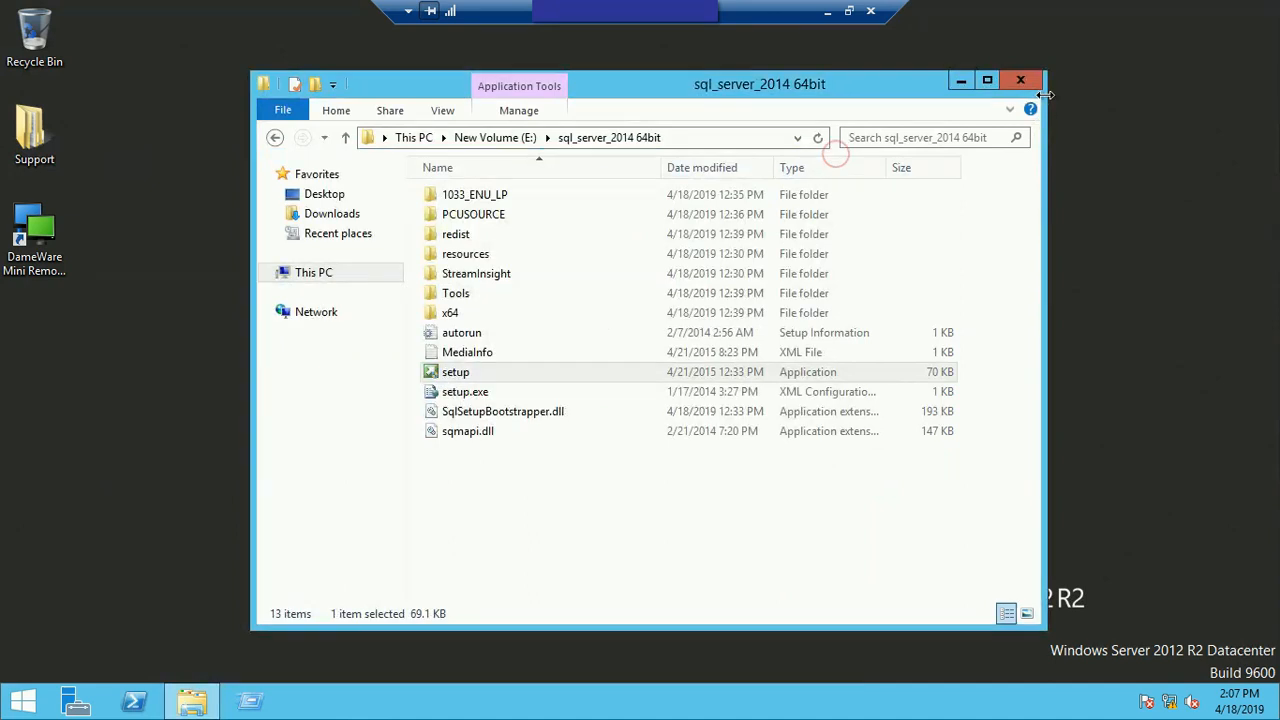
left_click(1020, 80)
right_click(409, 326)
left_click(485, 386)
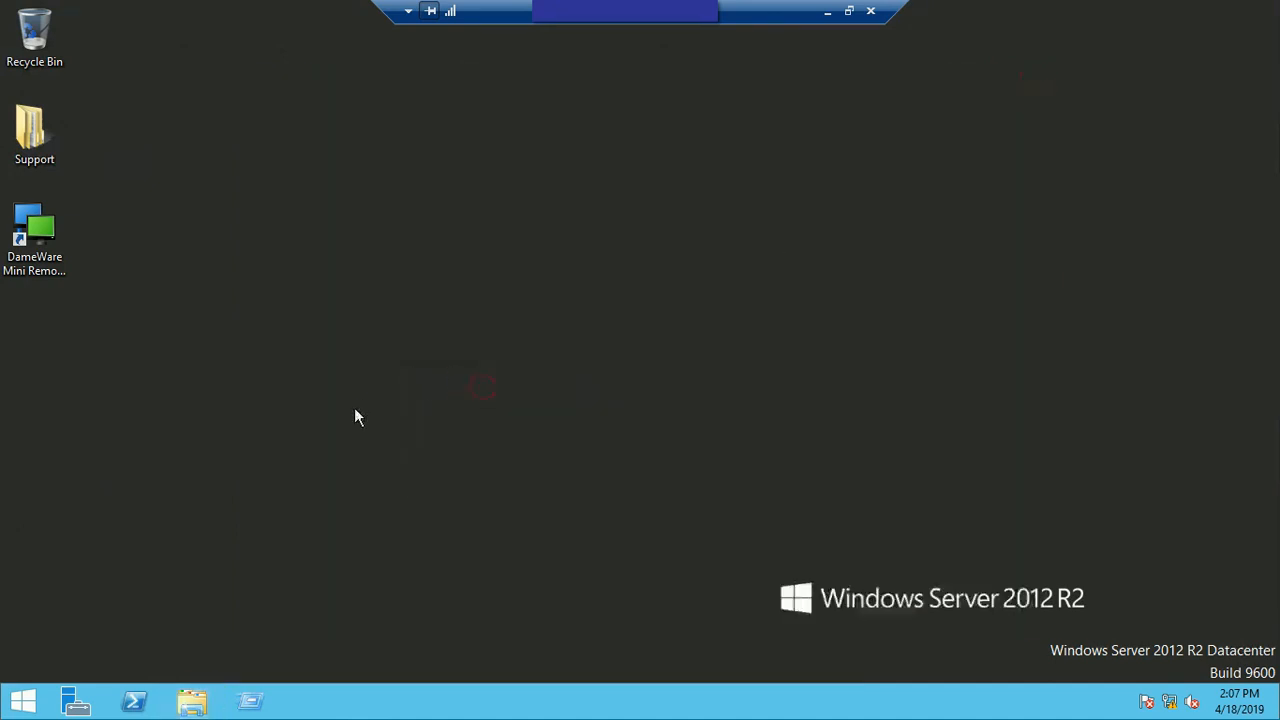
right_click(205, 565)
left_click(250, 456)
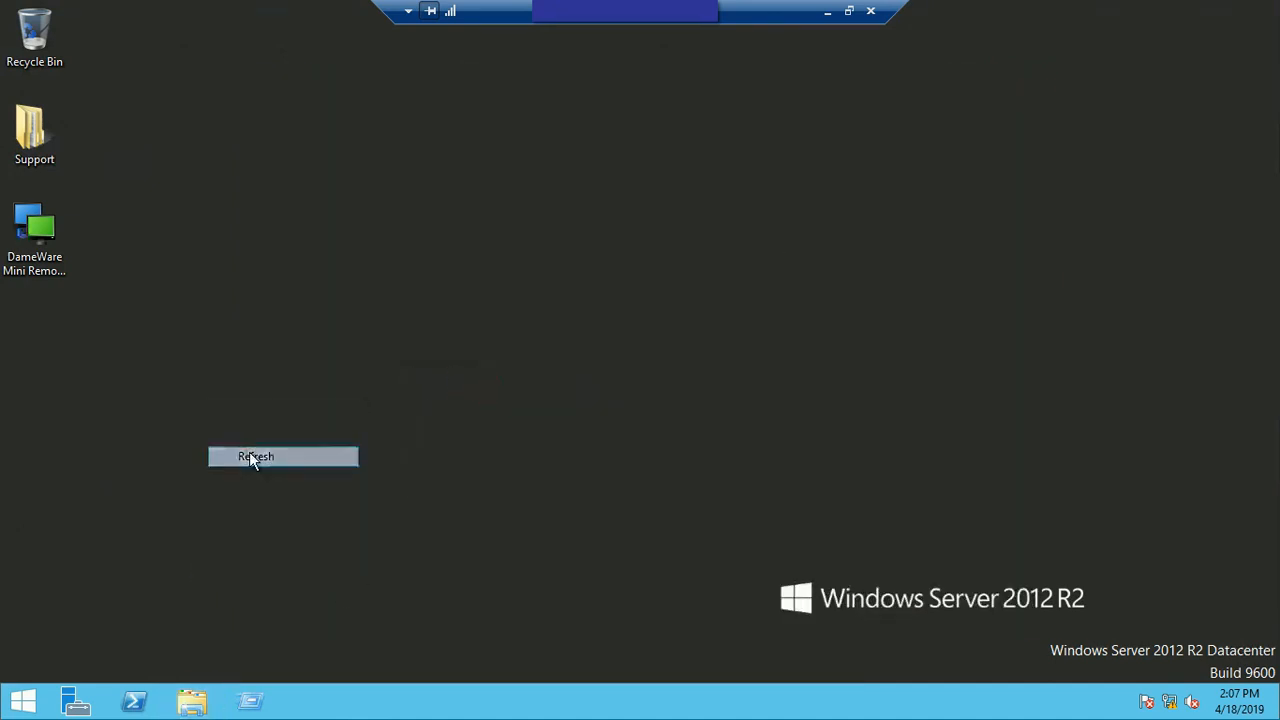
Step: Search for "sql server mana", pin SQL Server 2014 Management Studio to Start, and return to the desktop
left_click(18, 700)
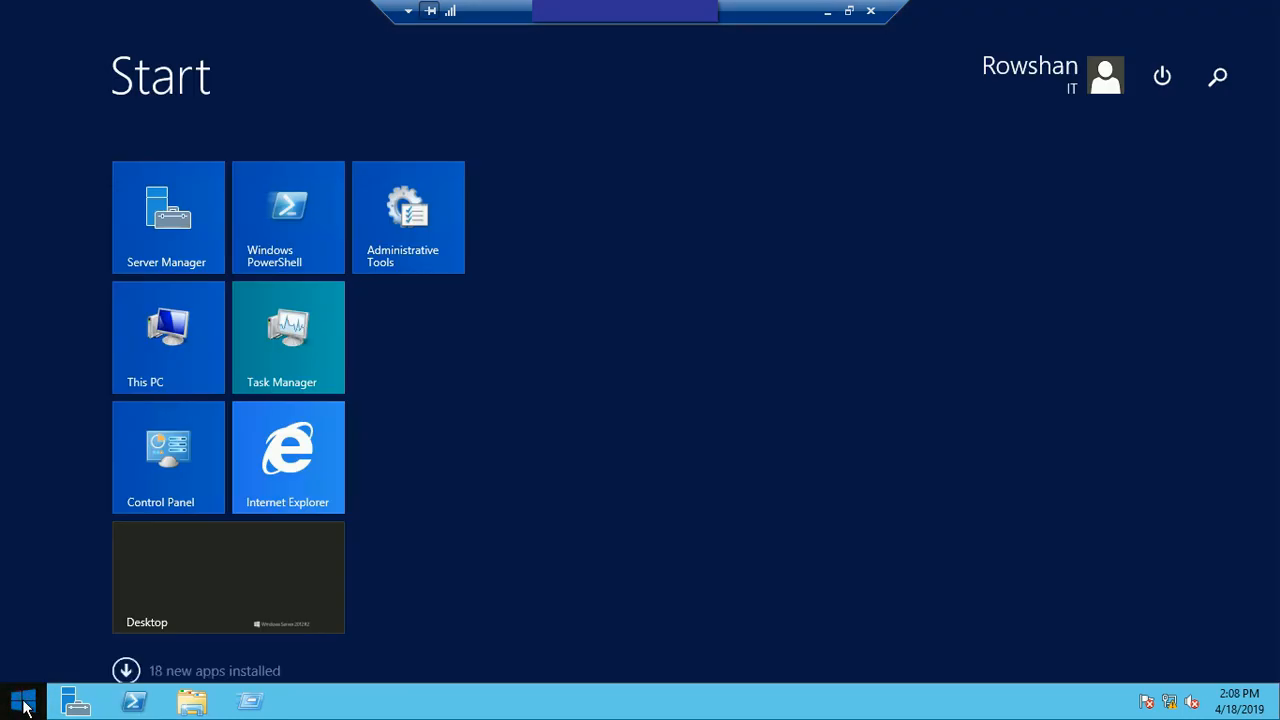
left_click(1220, 78)
type("s")
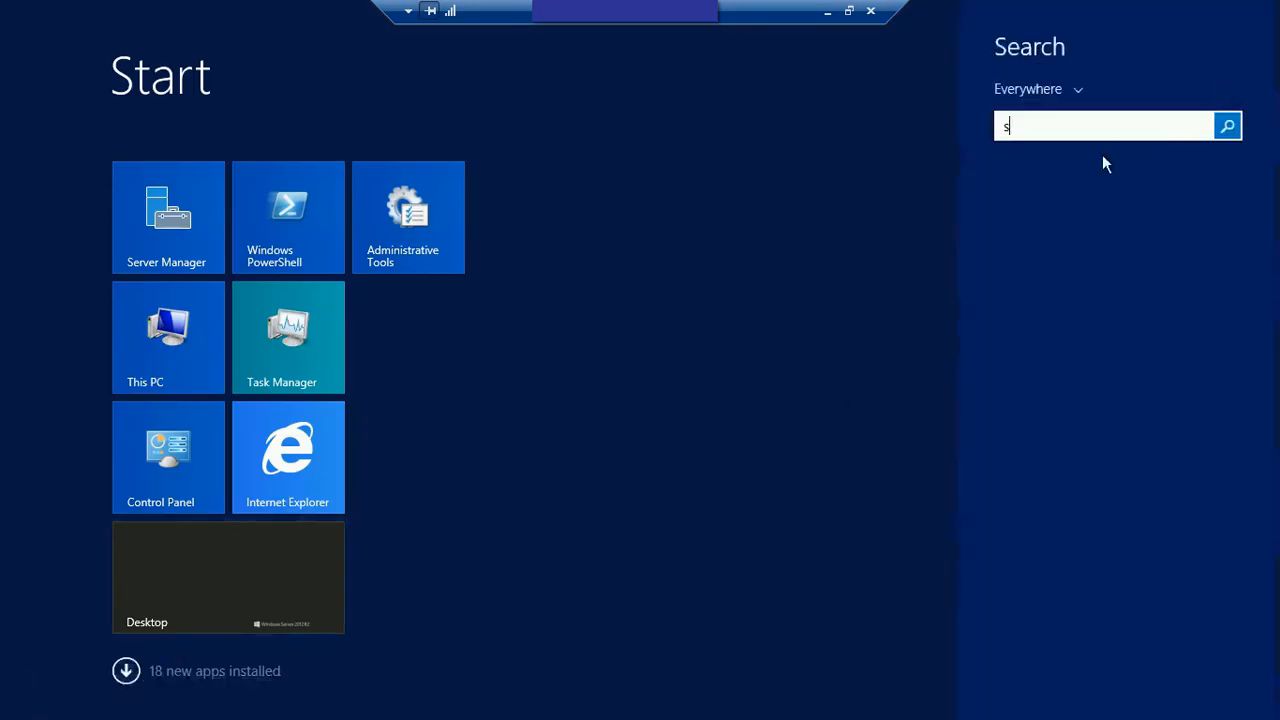
type("erver ")
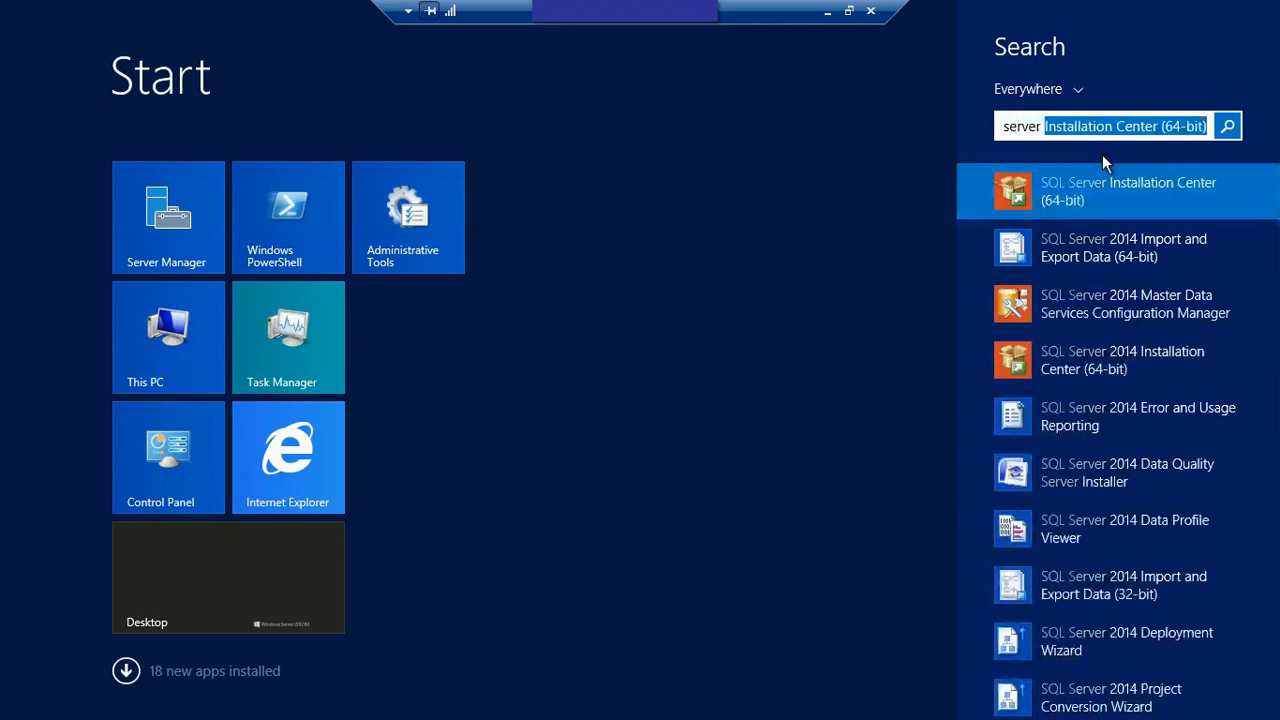
type("mana")
key("Down")
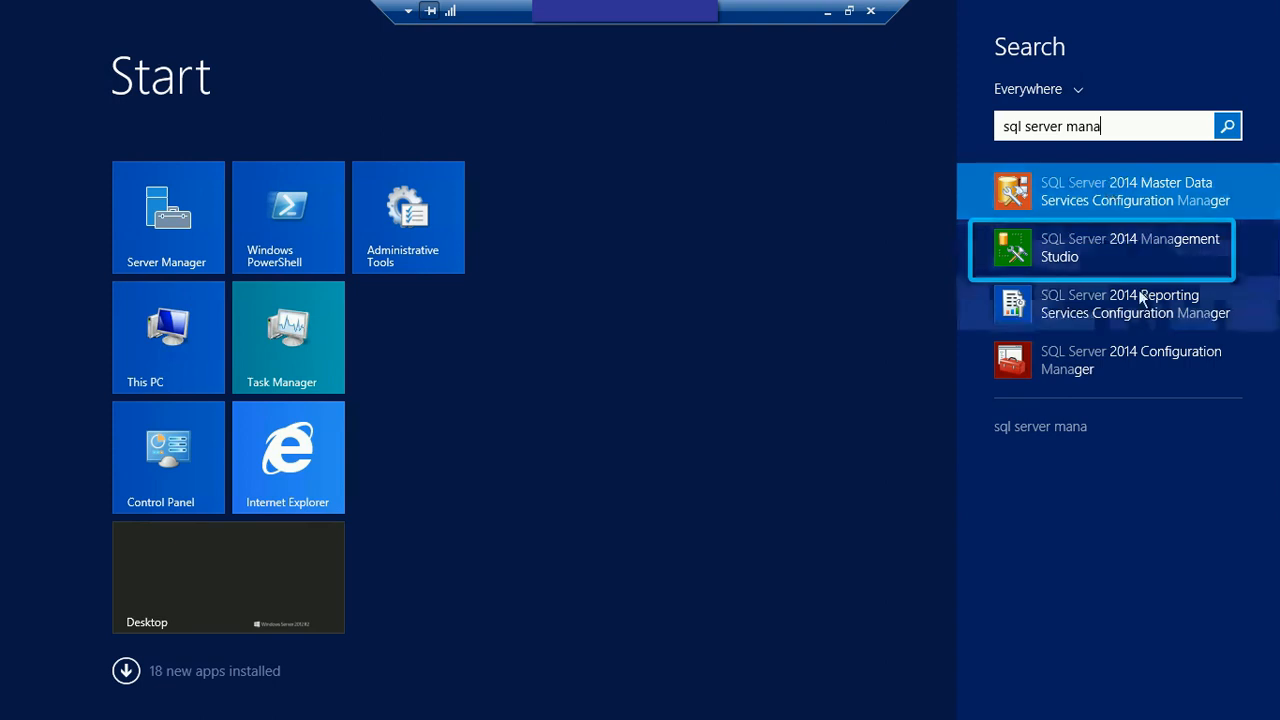
right_click(1112, 260)
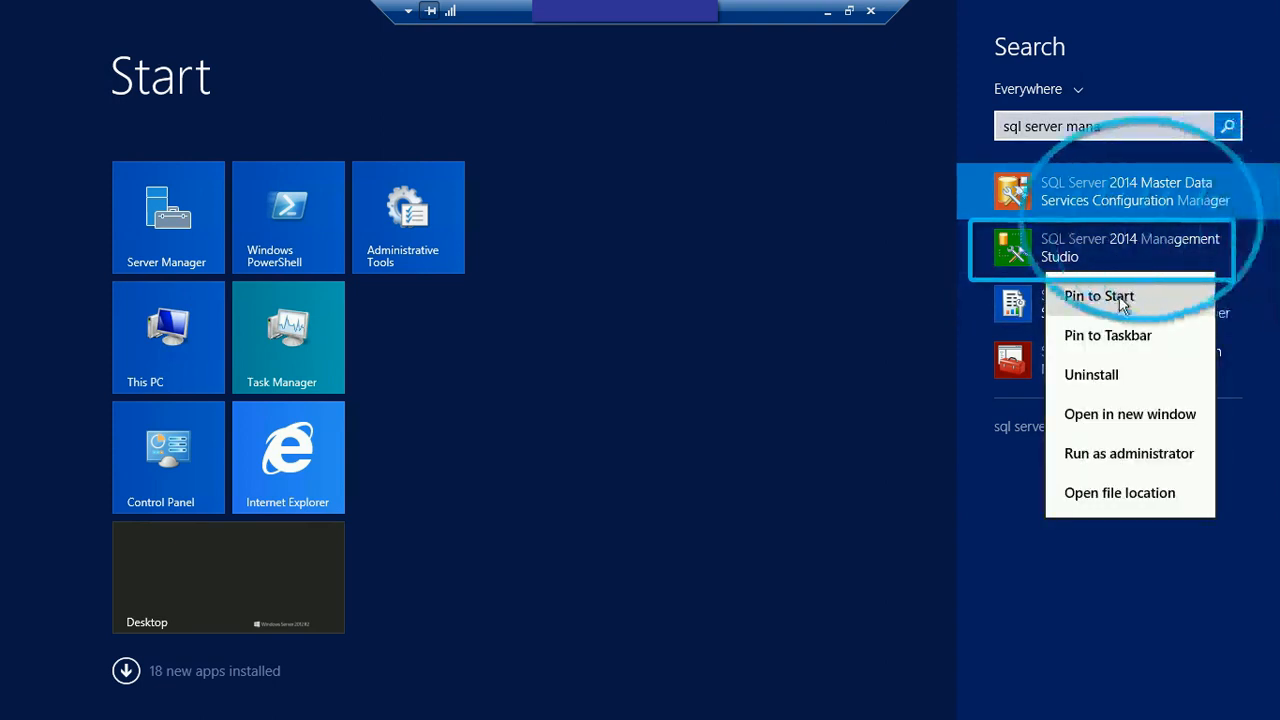
left_click(1122, 300)
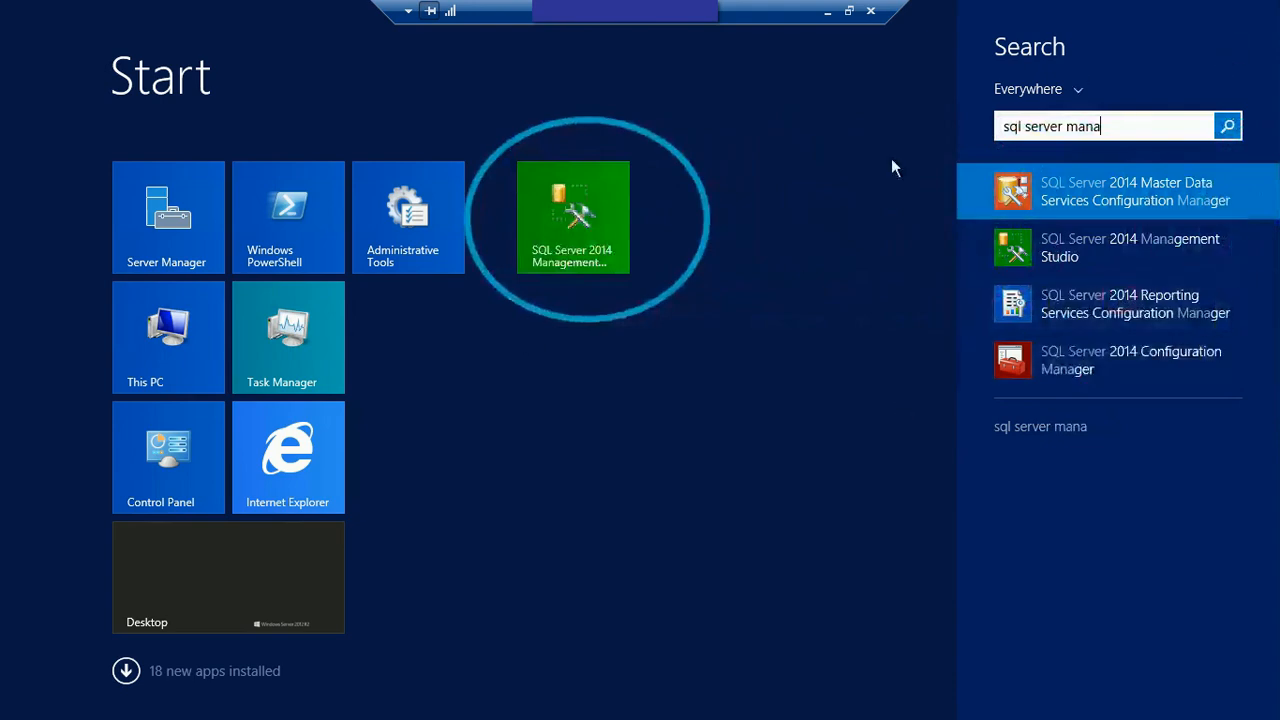
left_click(320, 566)
left_click(225, 580)
right_click(518, 177)
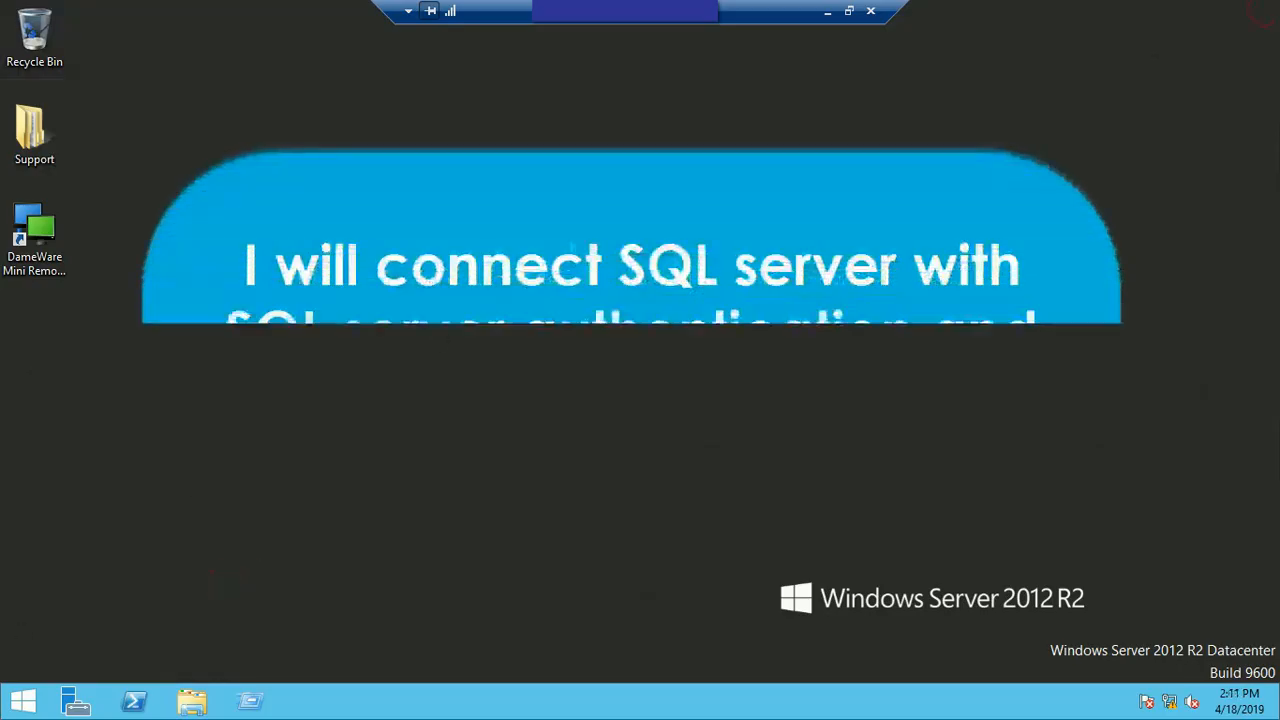
right_click(572, 241)
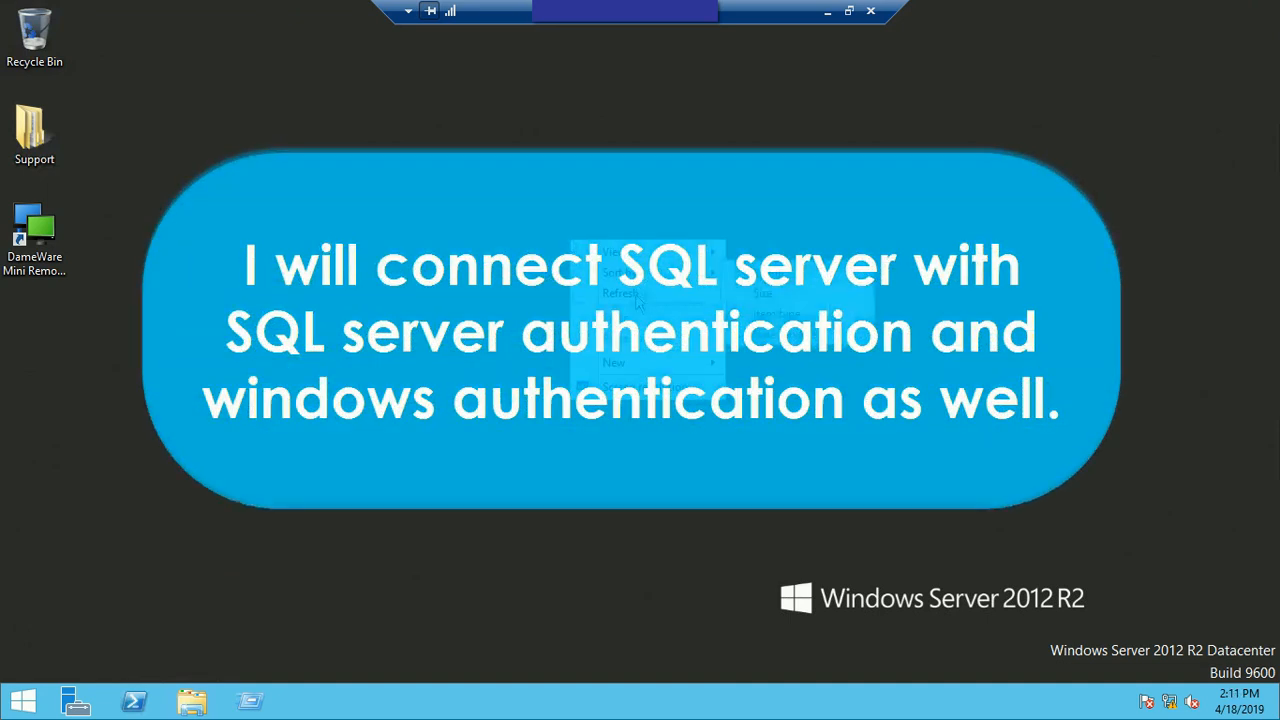
left_click(638, 302)
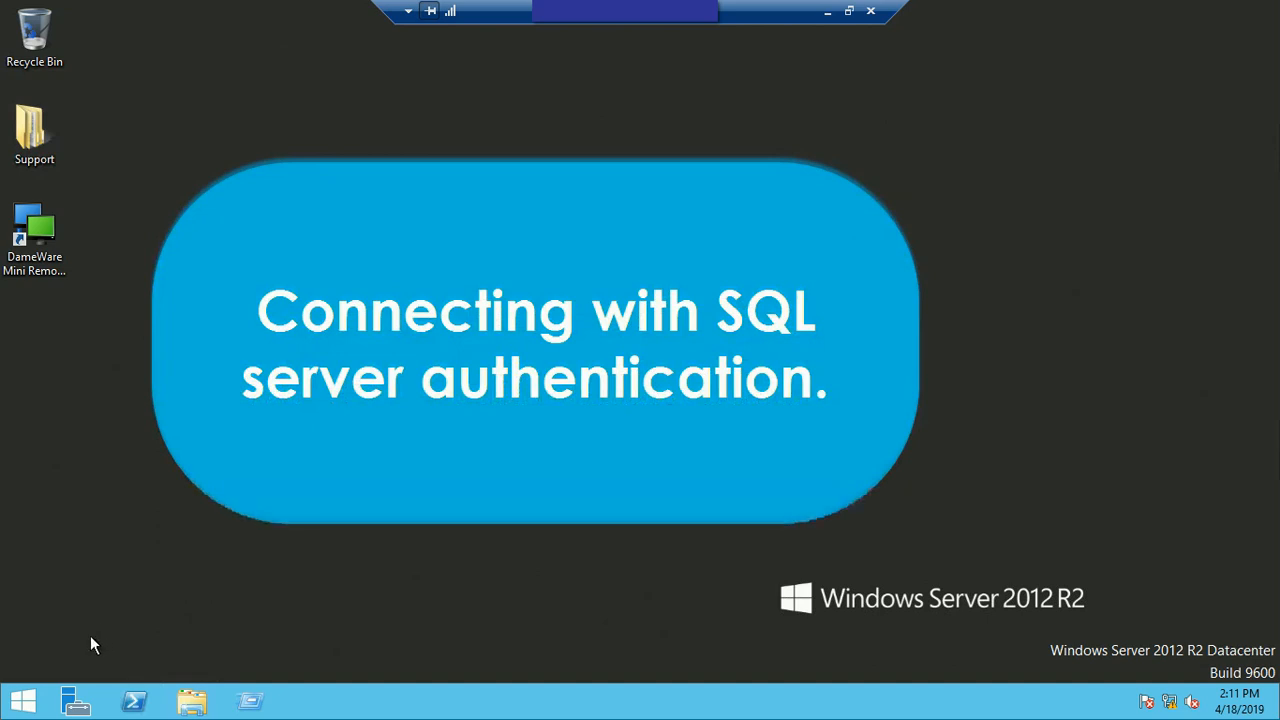
Step: Open SQL Server 2014 Management Studio and connect to WEBSERVER with SQL Server Authentication as sa, entering the account password
left_click(29, 708)
left_click(561, 230)
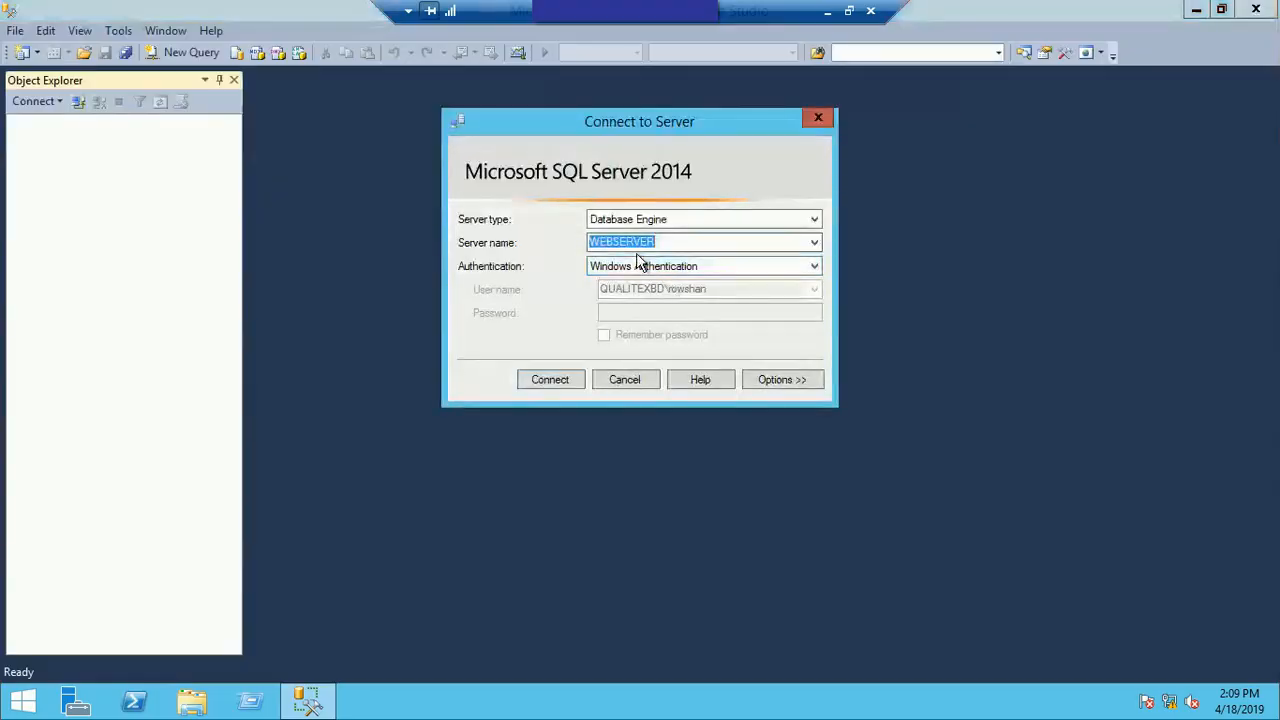
left_click(704, 265)
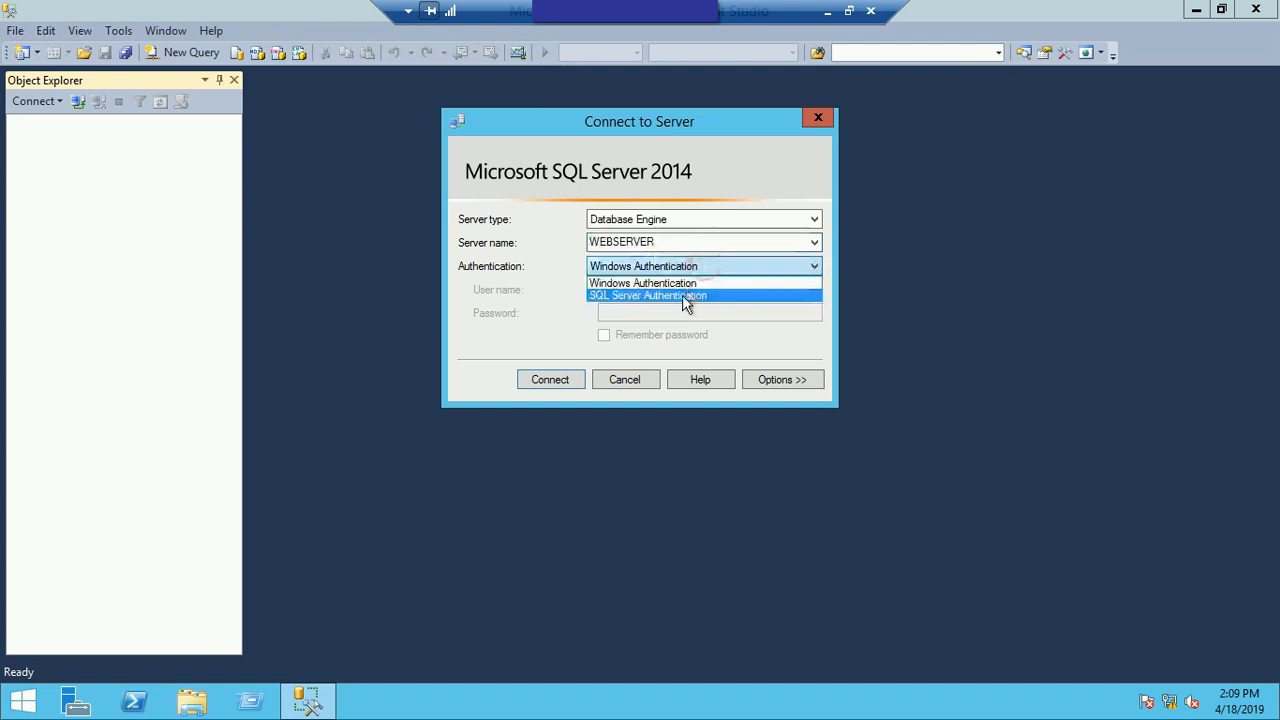
left_click(688, 296)
left_click(634, 289)
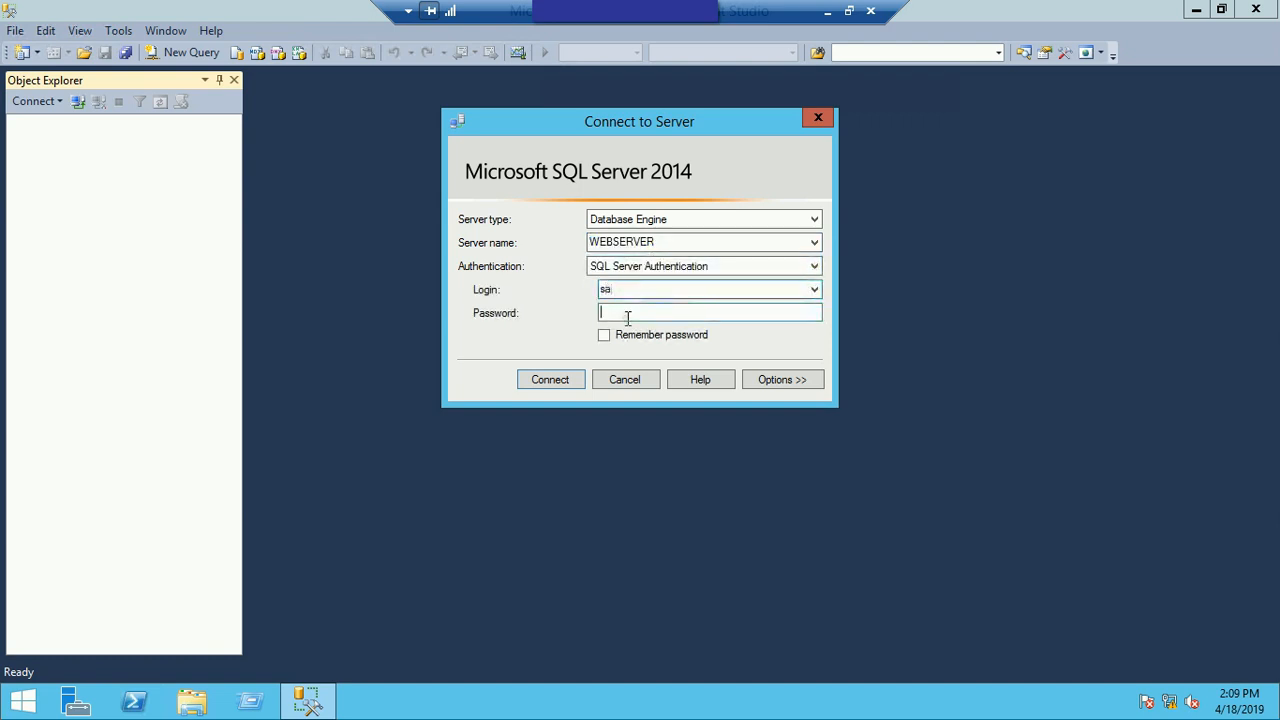
left_click(627, 316)
type("***")
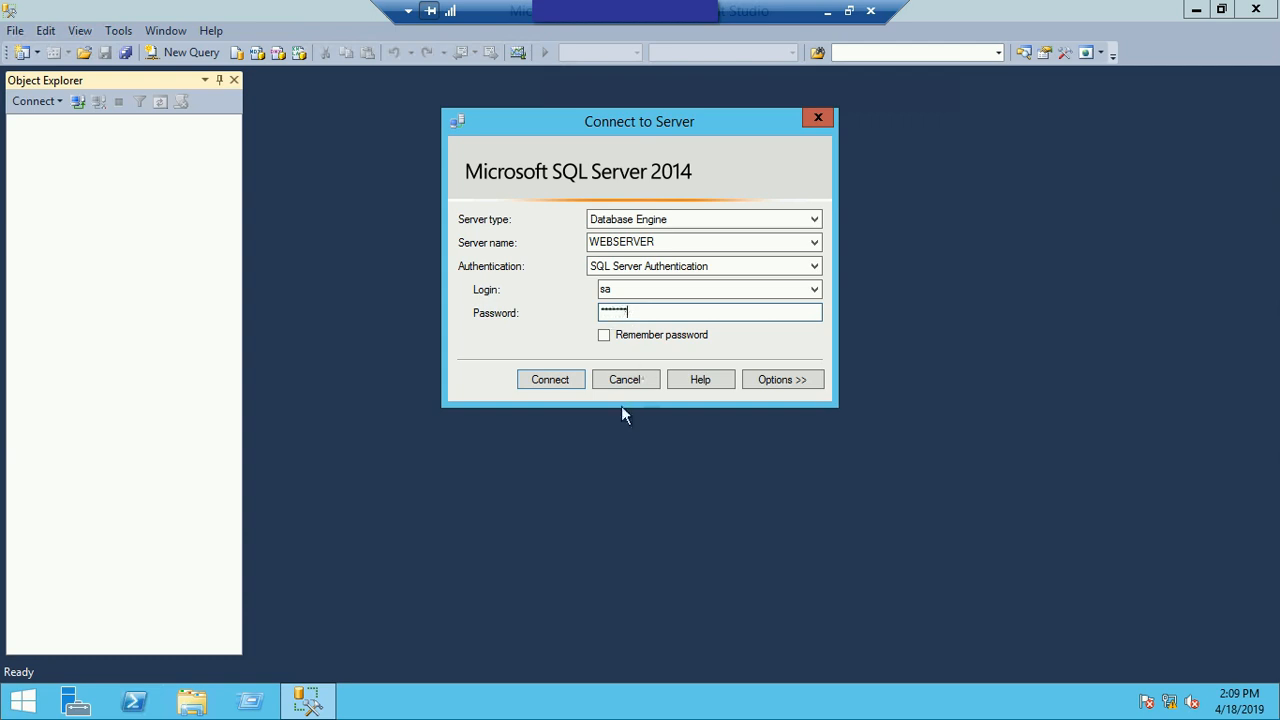
left_click(551, 379)
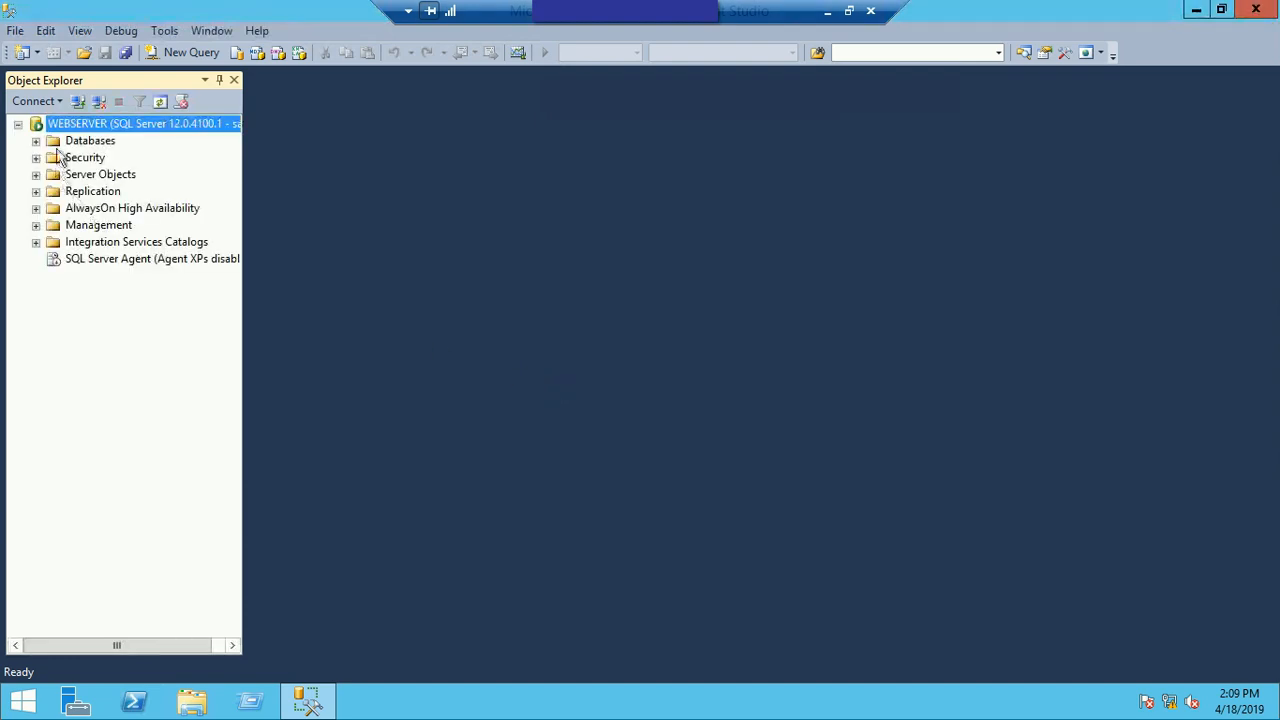
Step: Create a new database named MyTestDB on WEBSERVER with the default owner and file settings
left_click(78, 146)
left_click(36, 141)
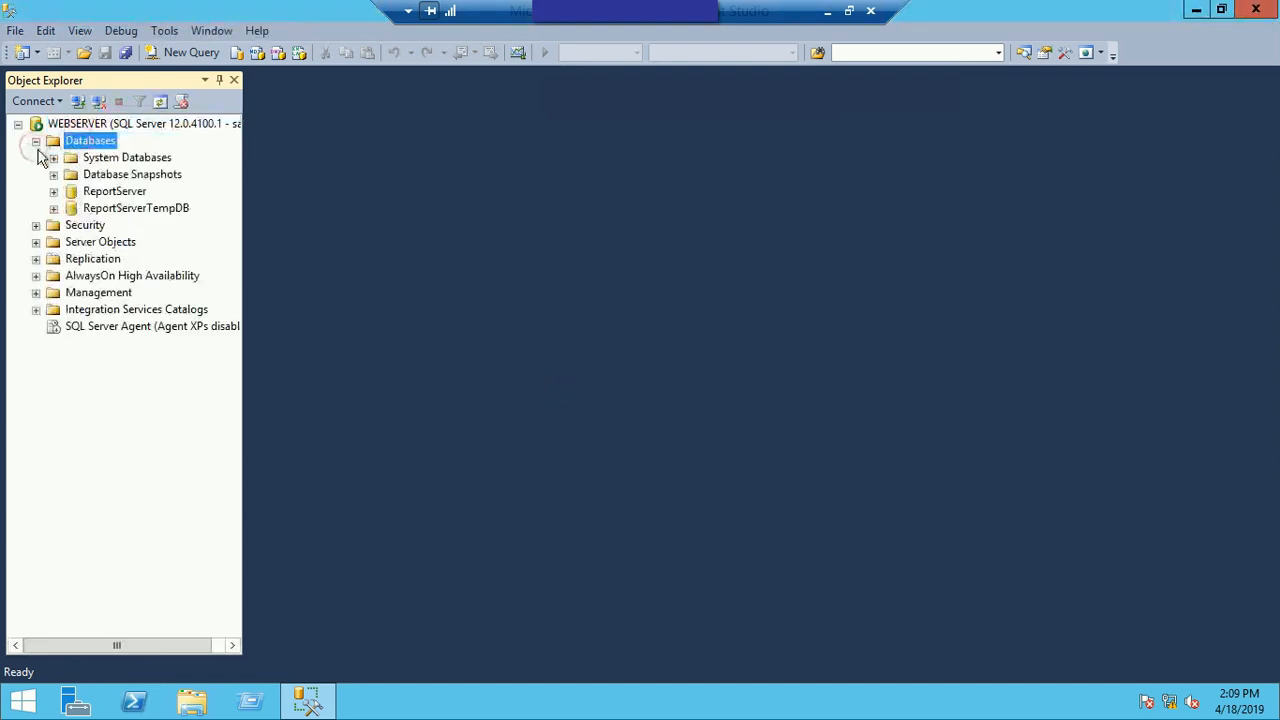
right_click(89, 143)
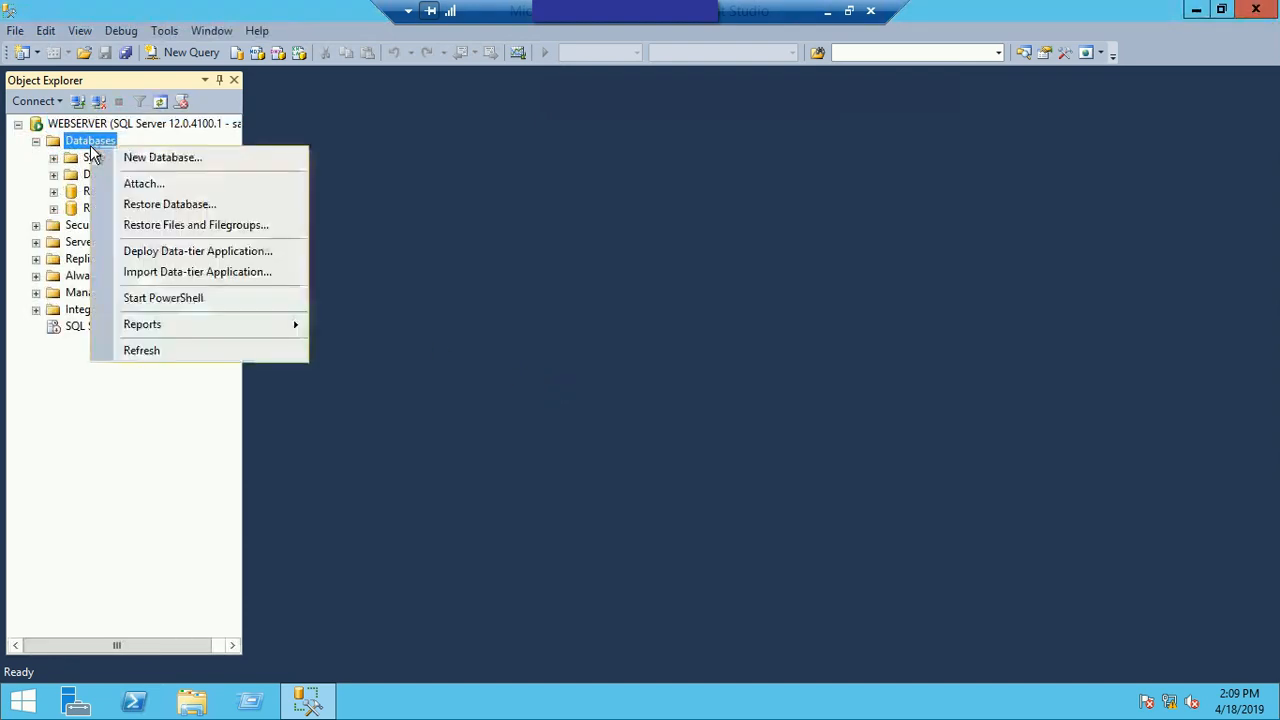
left_click(178, 157)
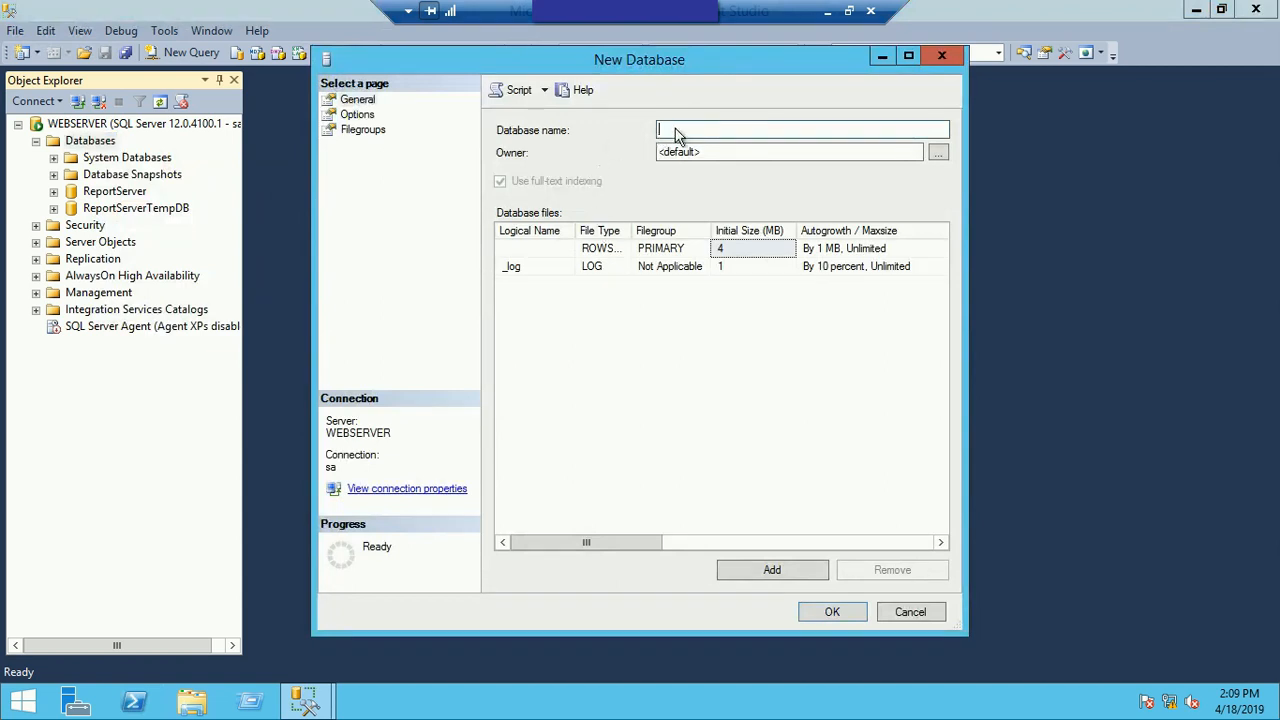
type("M")
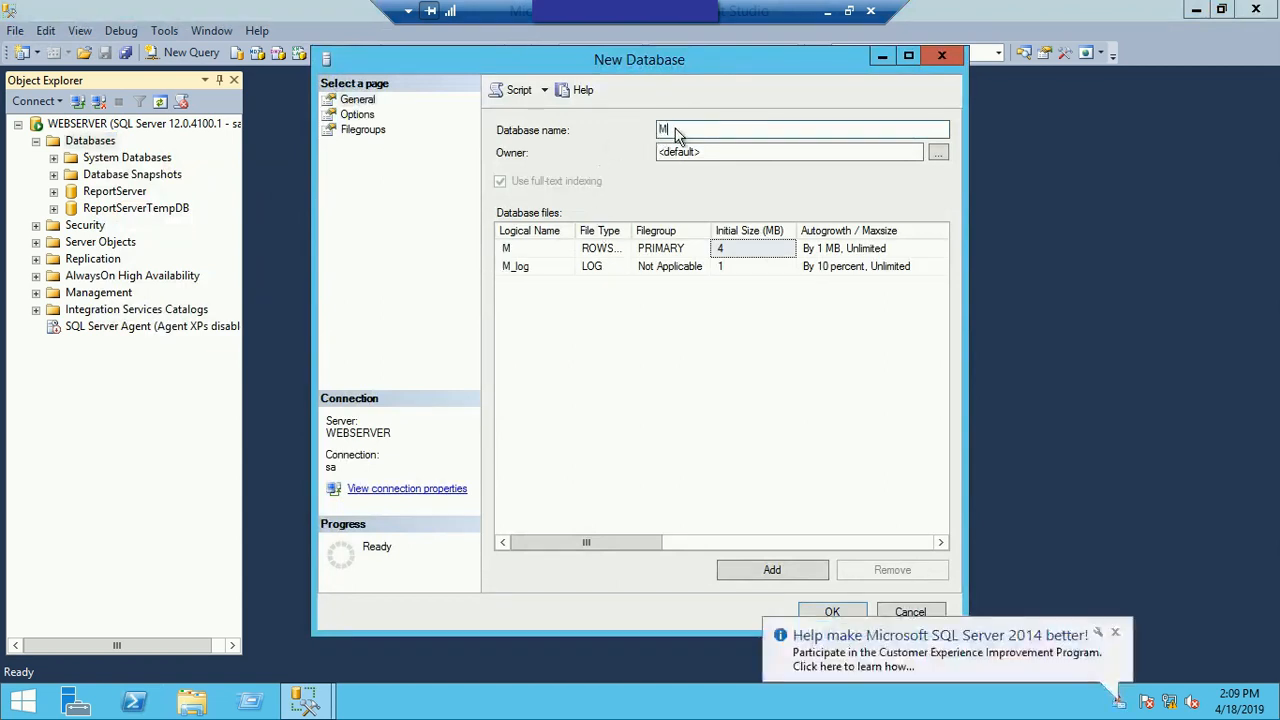
type("yTestDB")
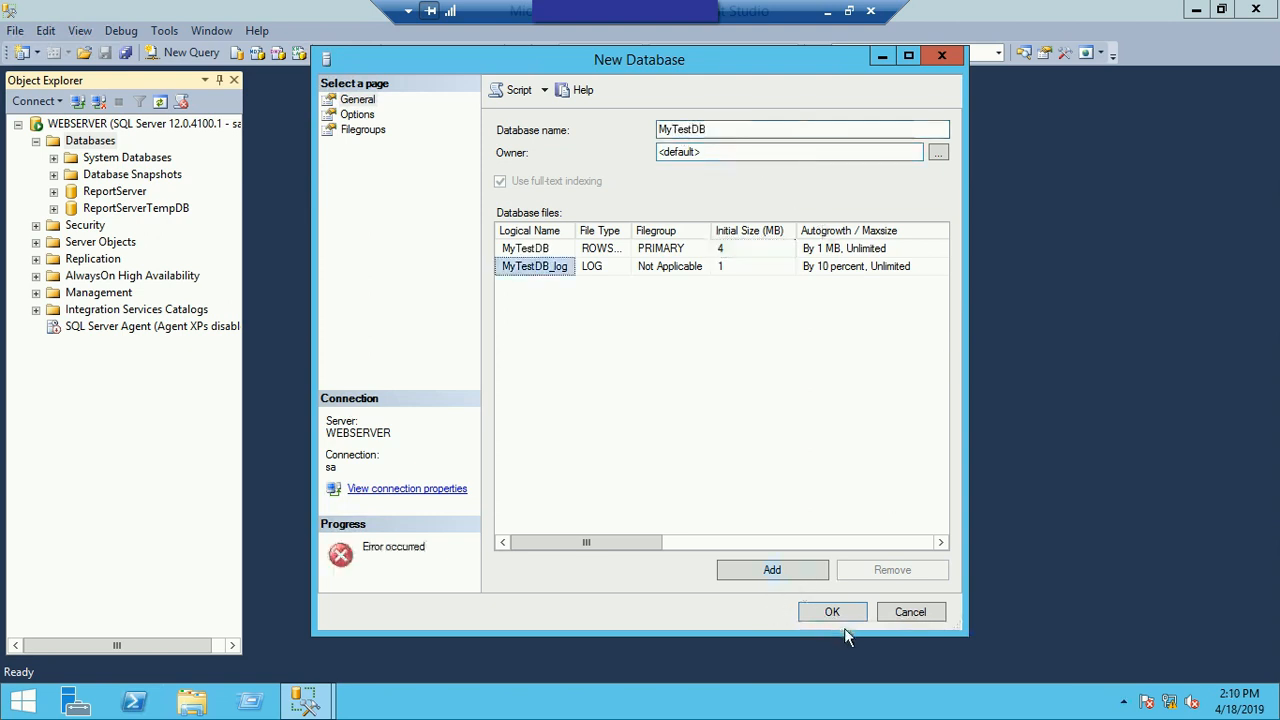
left_click(830, 612)
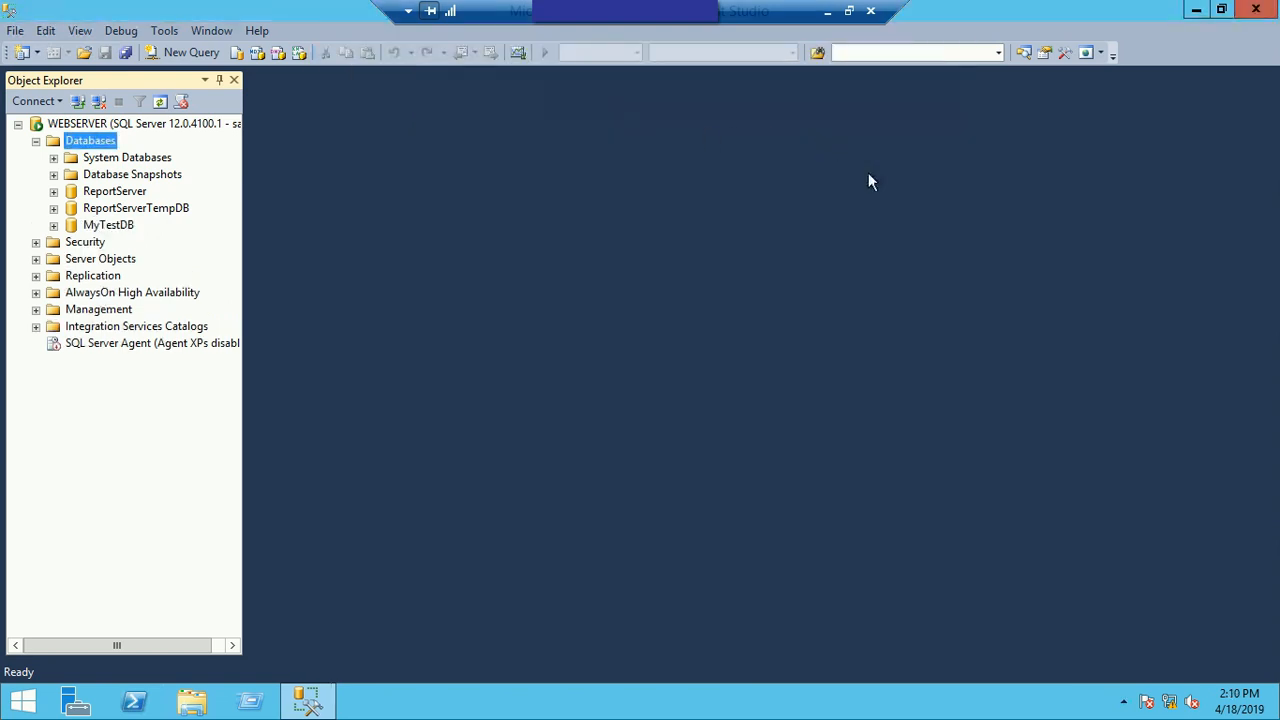
Step: Start a new table in the MyTestDB database and define an ID column with data type int
left_click(53, 225)
left_click(71, 259)
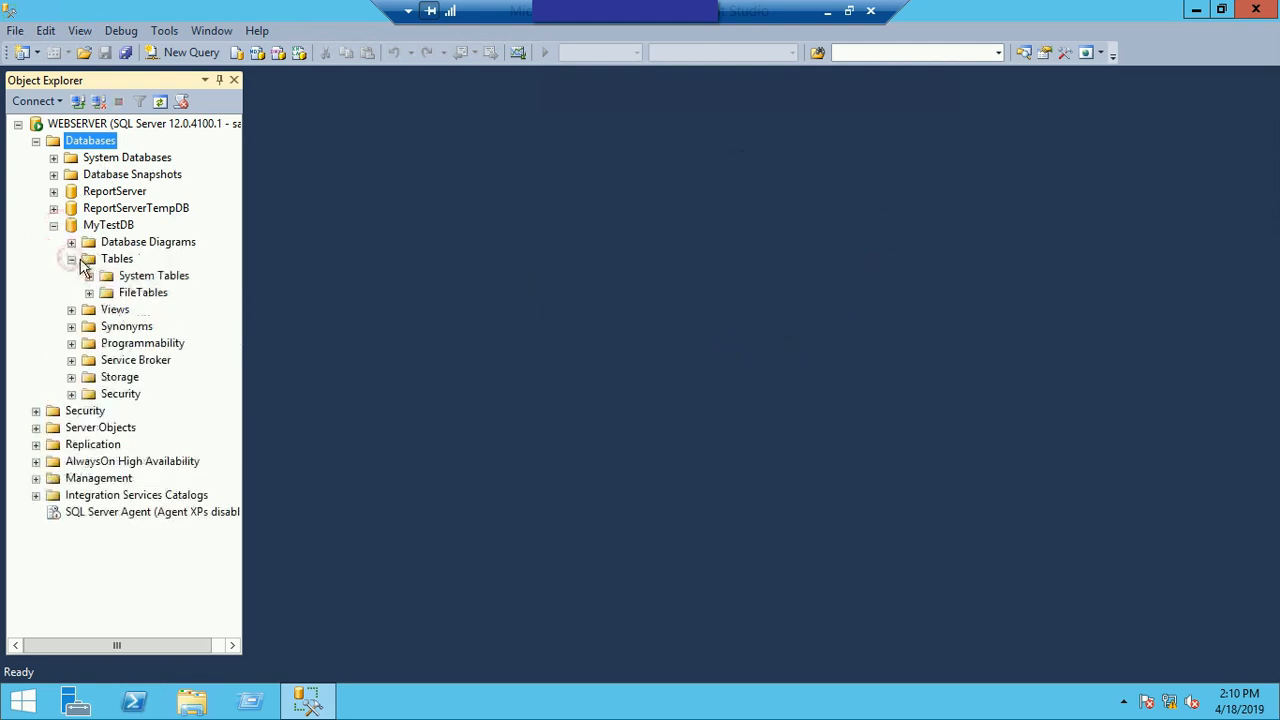
right_click(127, 262)
mouse_move(150, 268)
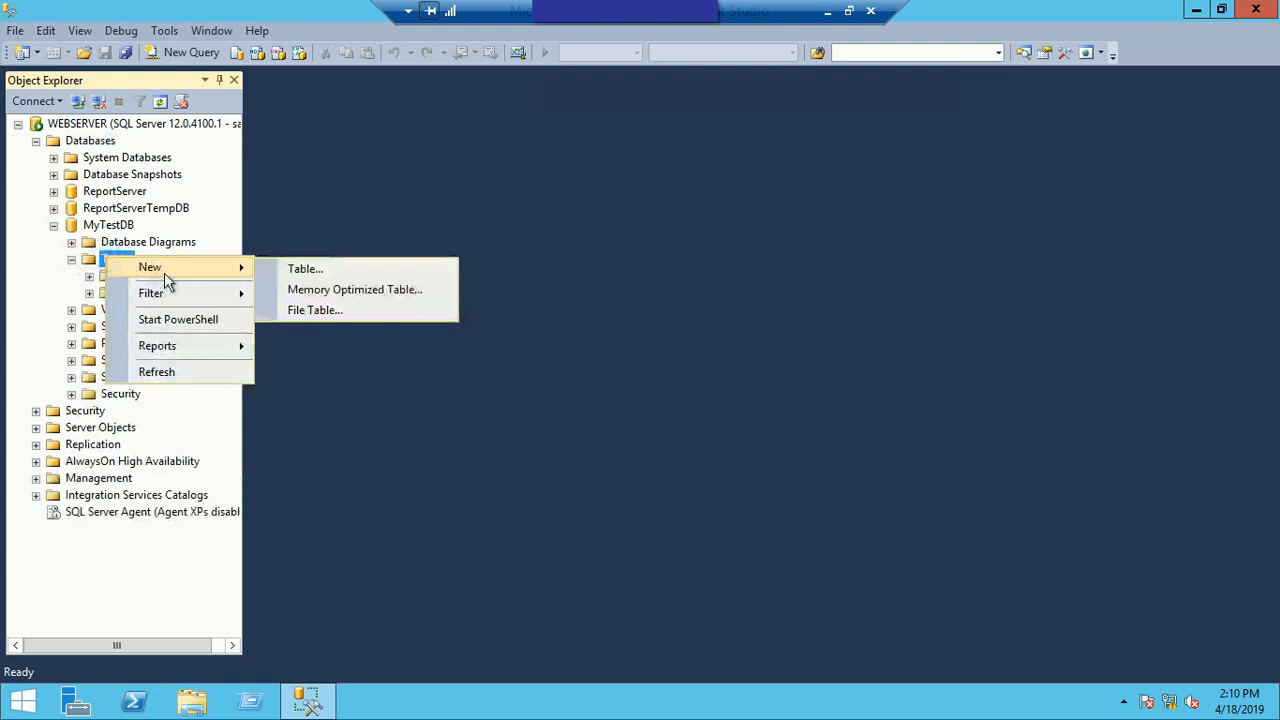
left_click(320, 270)
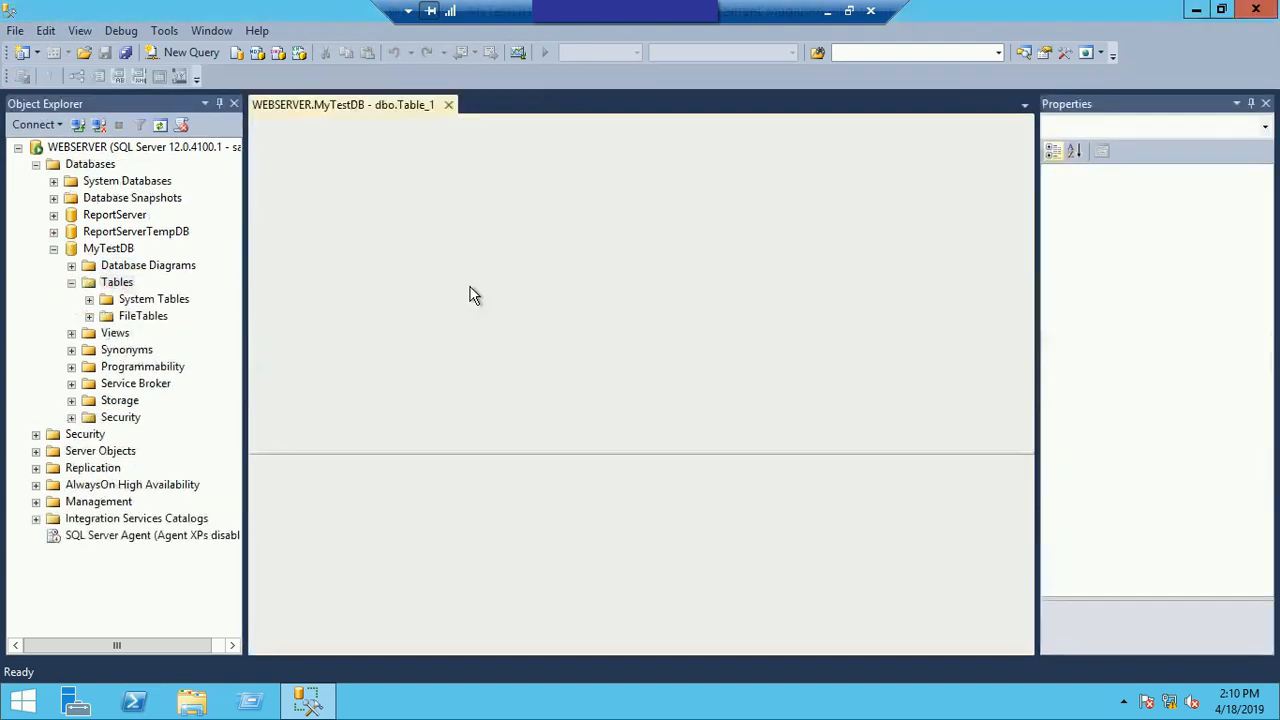
type("ID")
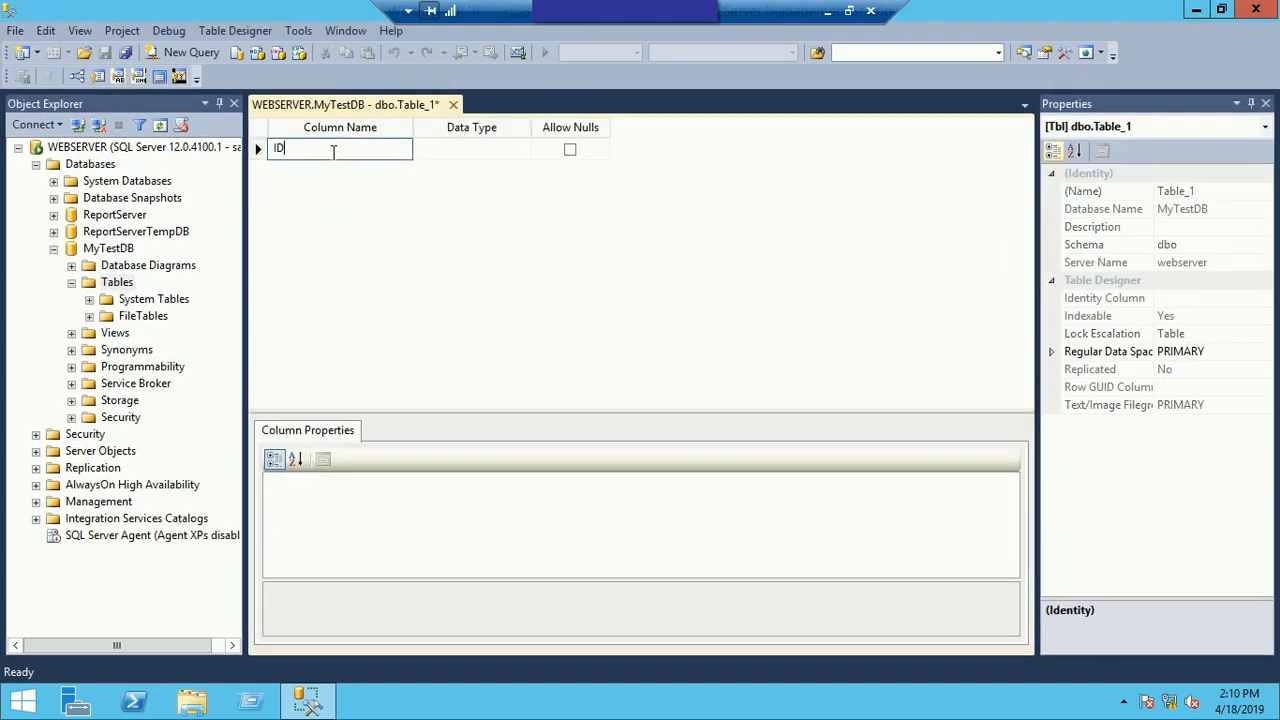
key("Tab")
type("int")
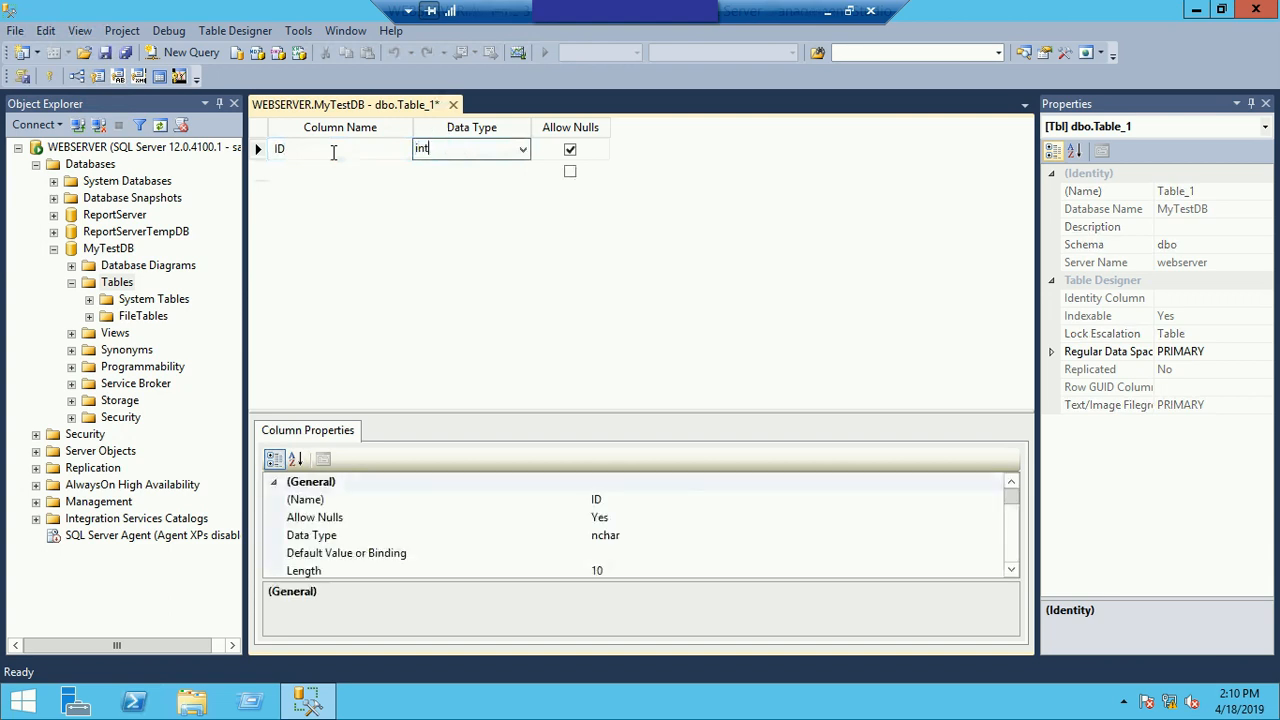
Step: Add a Name column with data type nvarchar(50) to the new table
key("Tab")
key("Tab")
type("Name")
key("Tab")
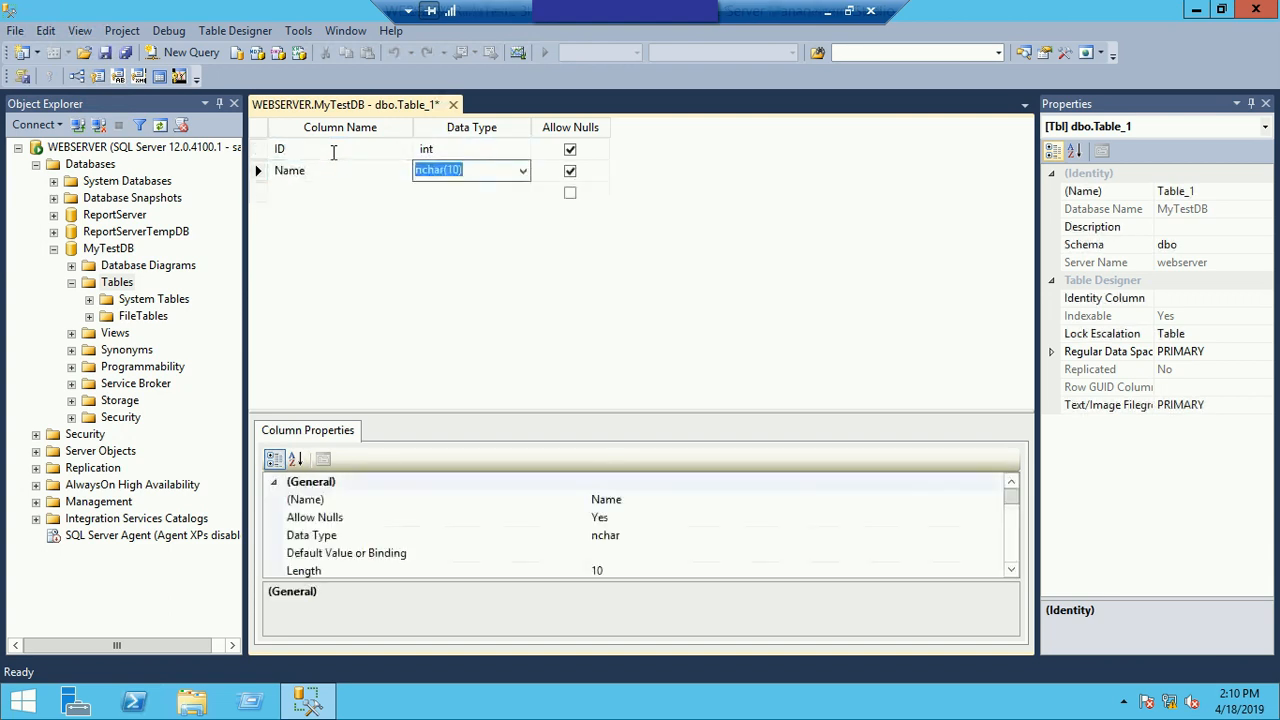
type("nvarchar(50)")
Step: Set the ID column as primary key, save the table as TestTable, and close its design
right_click(258, 152)
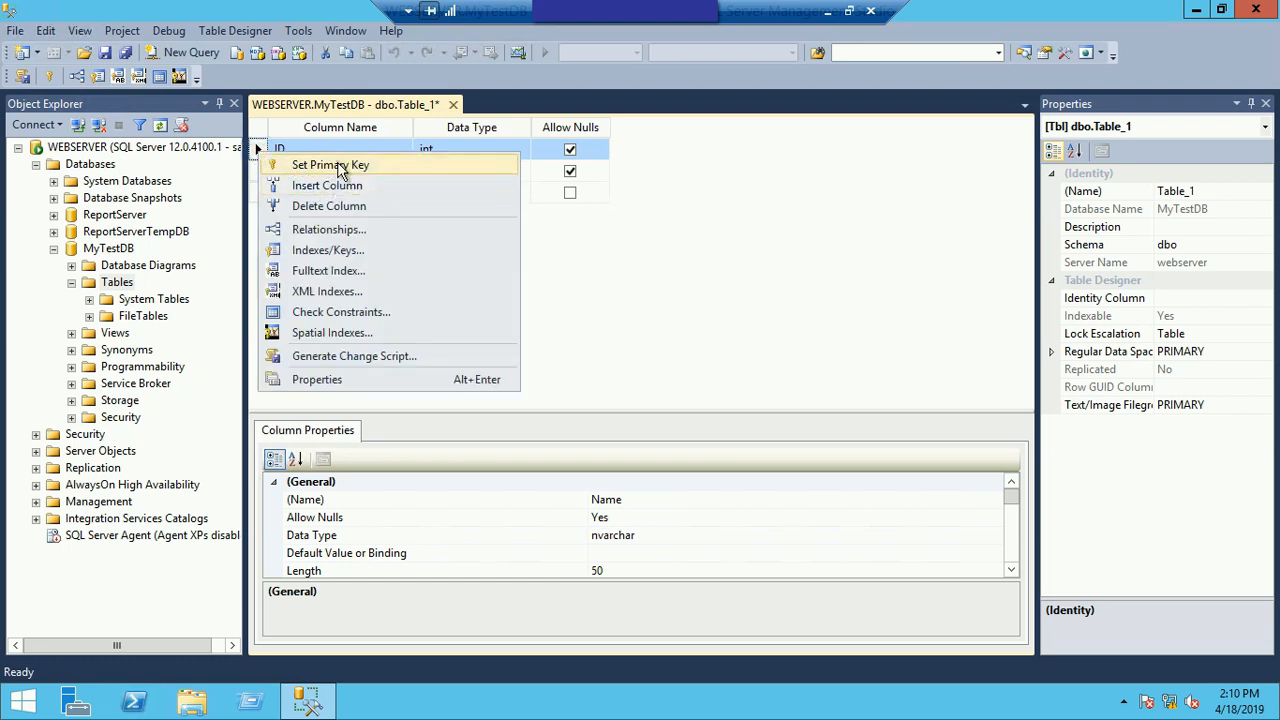
left_click(336, 165)
key("ctrl+s")
type("TestTable")
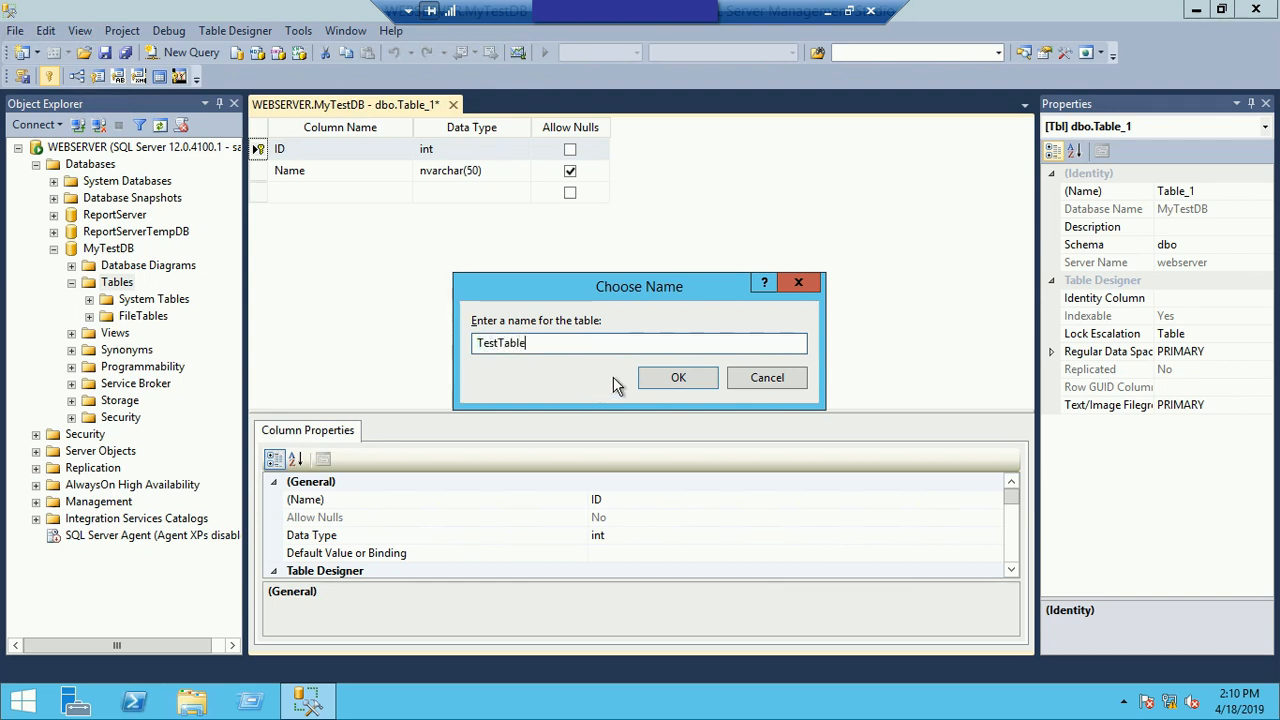
left_click(677, 380)
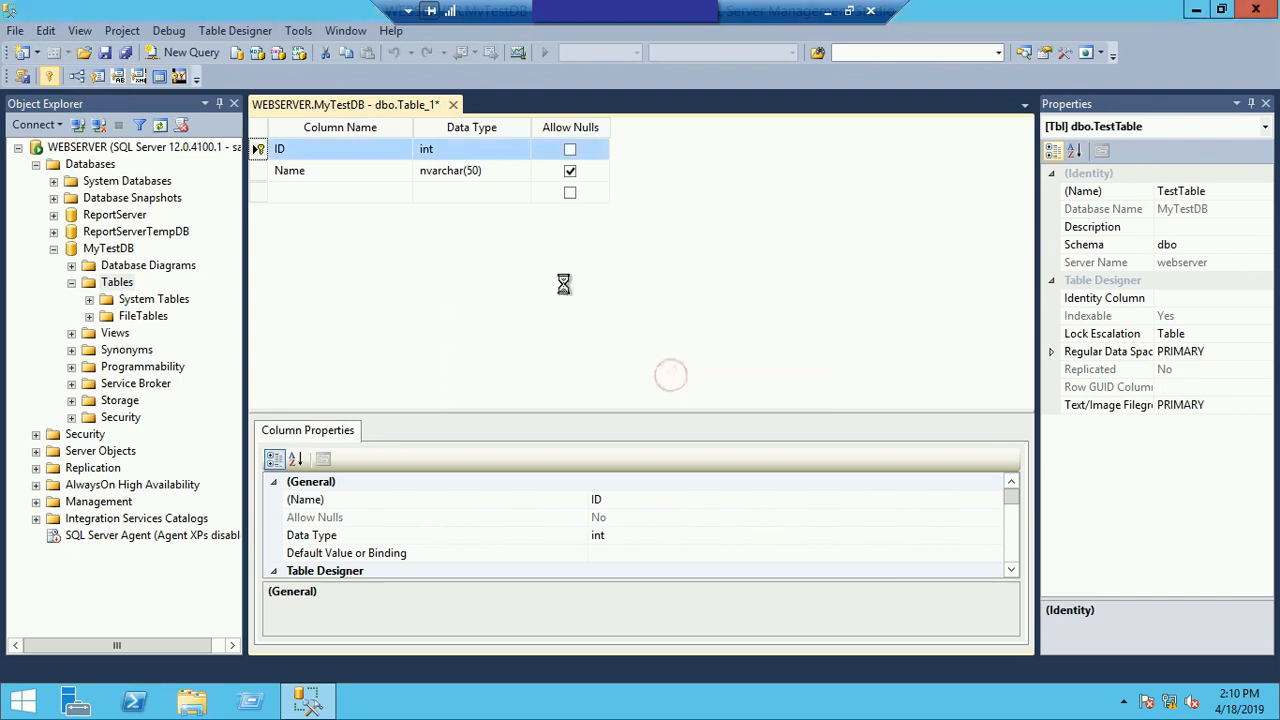
left_click(466, 104)
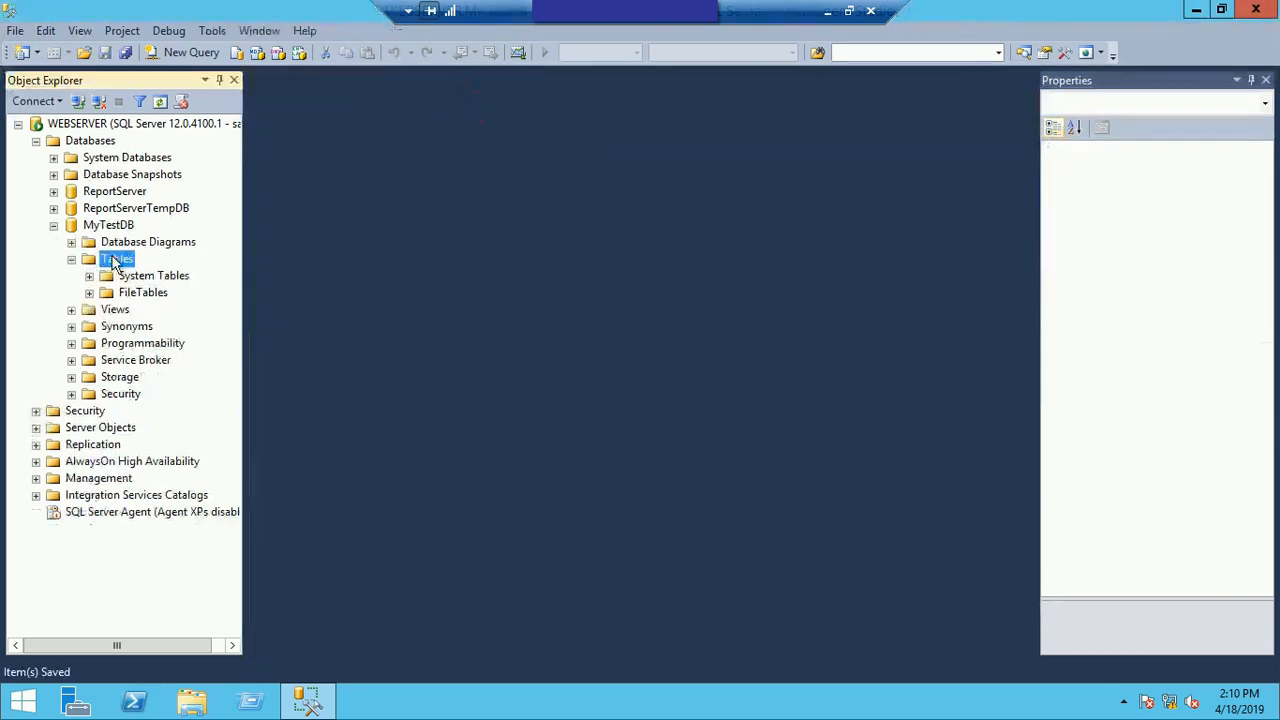
Step: Refresh the tables of MyTestDB and open the top 200 rows of dbo.TestTable for editing
right_click(114, 258)
left_click(165, 371)
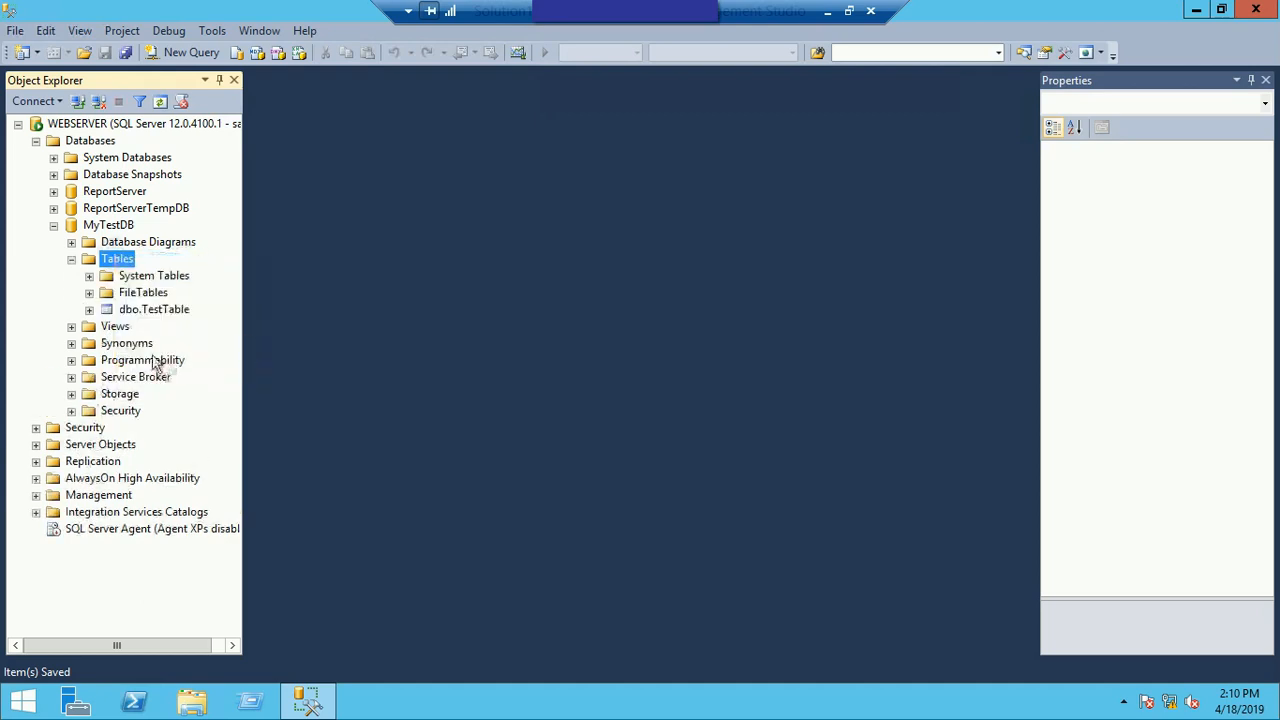
right_click(135, 310)
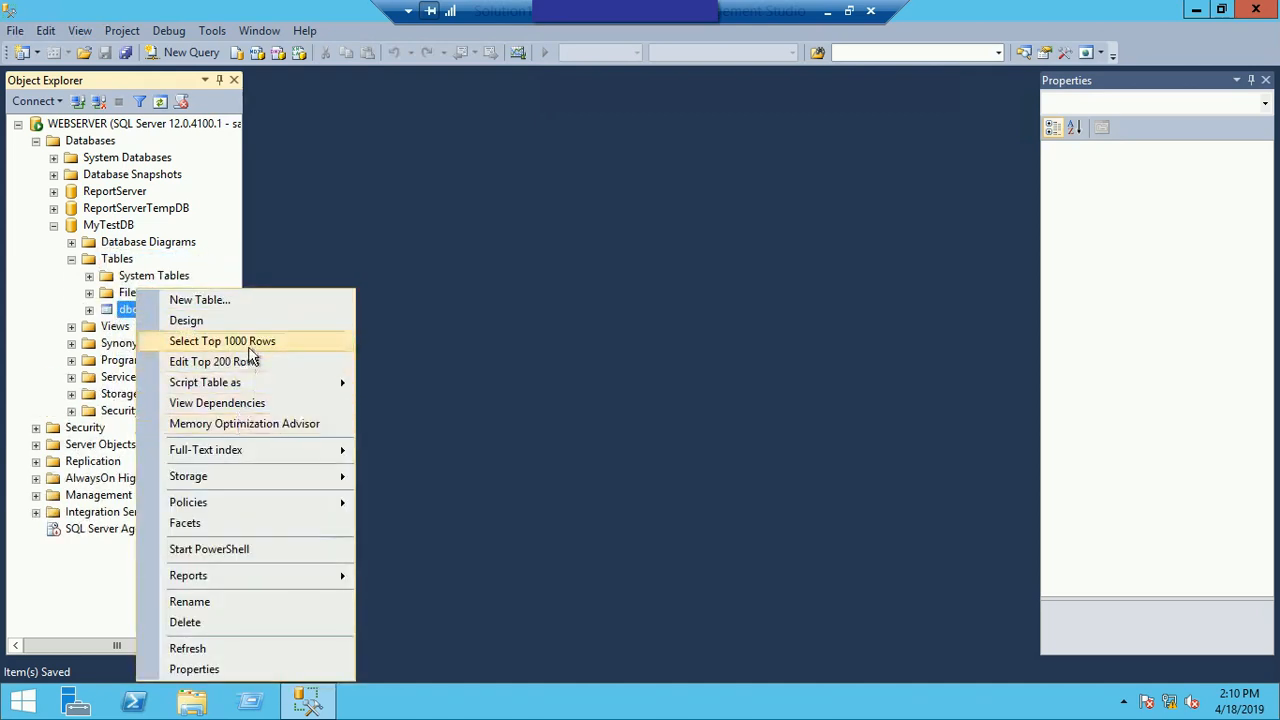
left_click(249, 361)
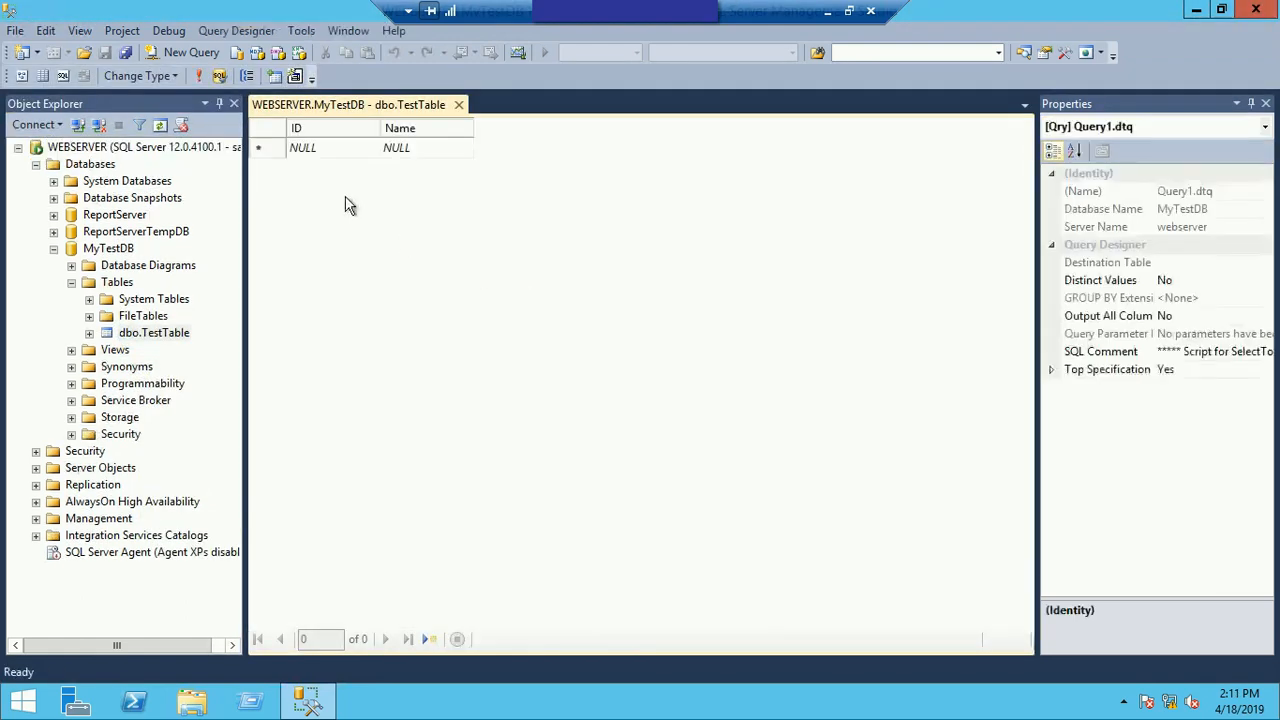
Step: Add a row to TestTable with ID 1 and Name RAS
left_click(326, 152)
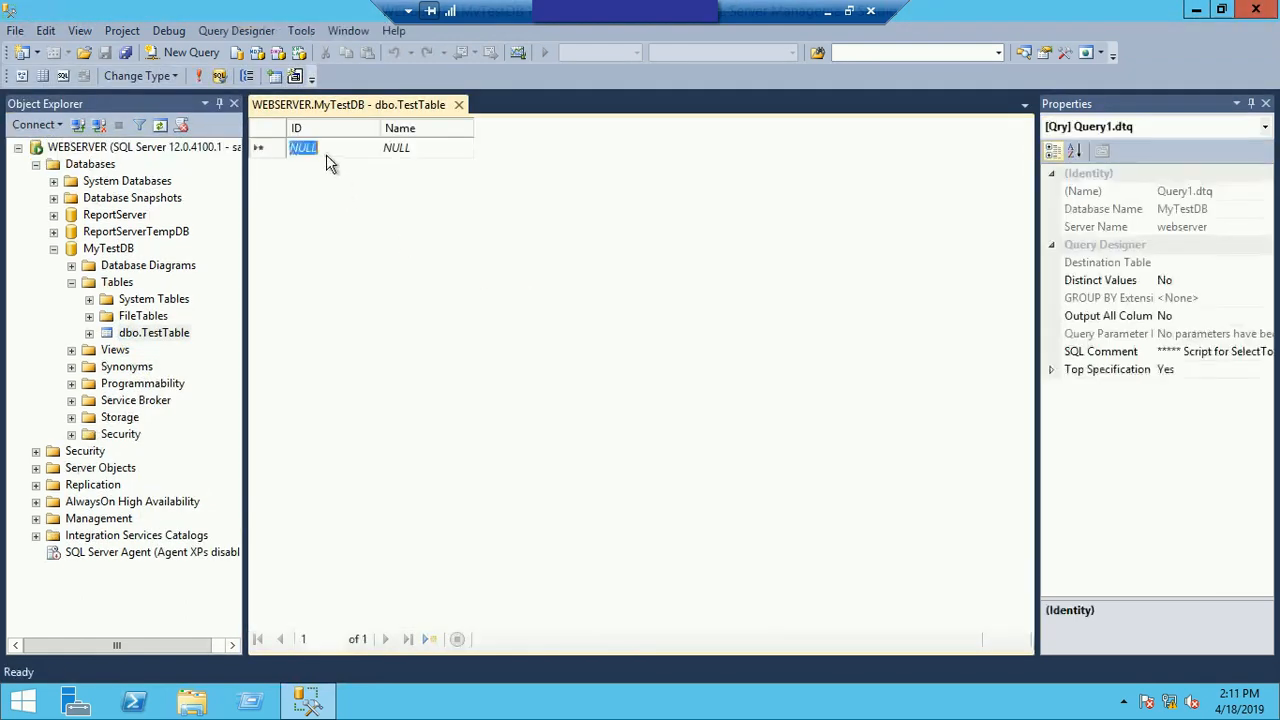
type("1")
left_click(415, 152)
type("RAS")
key("Tab")
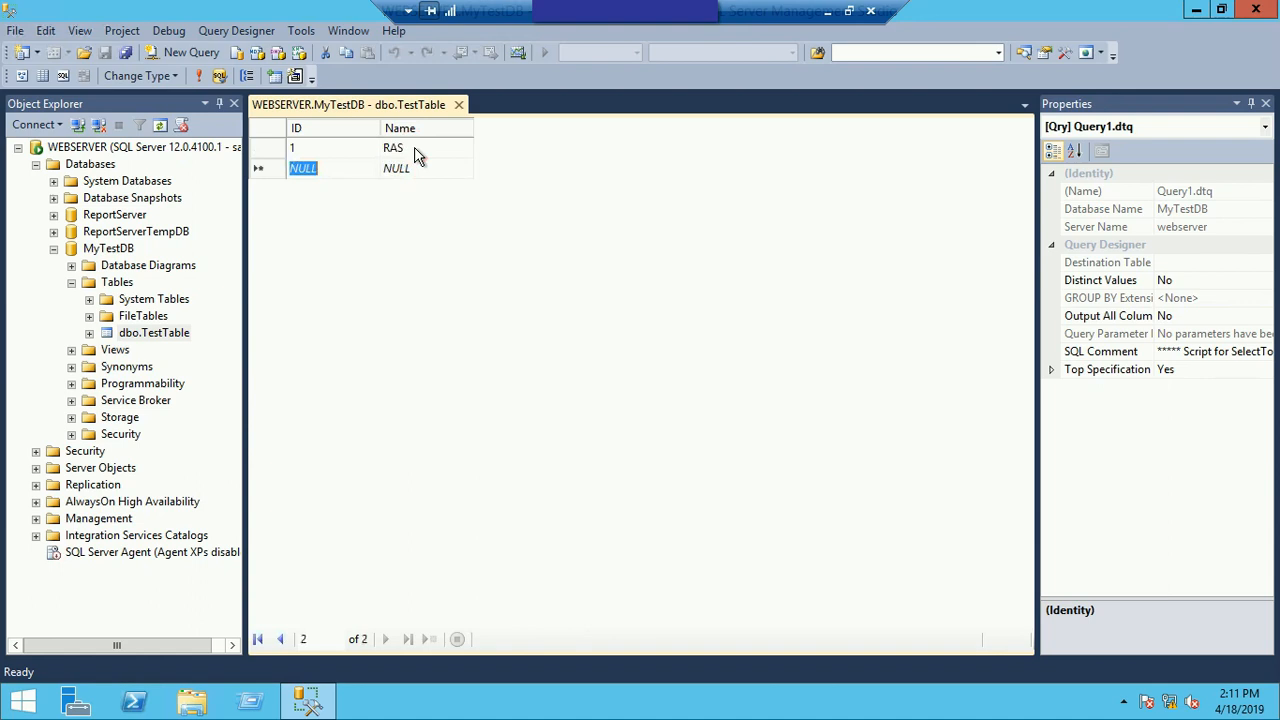
Step: Add a second row to TestTable with ID 2 and a person's first name in the Name column
type("2")
key("Tab")
type("Y")
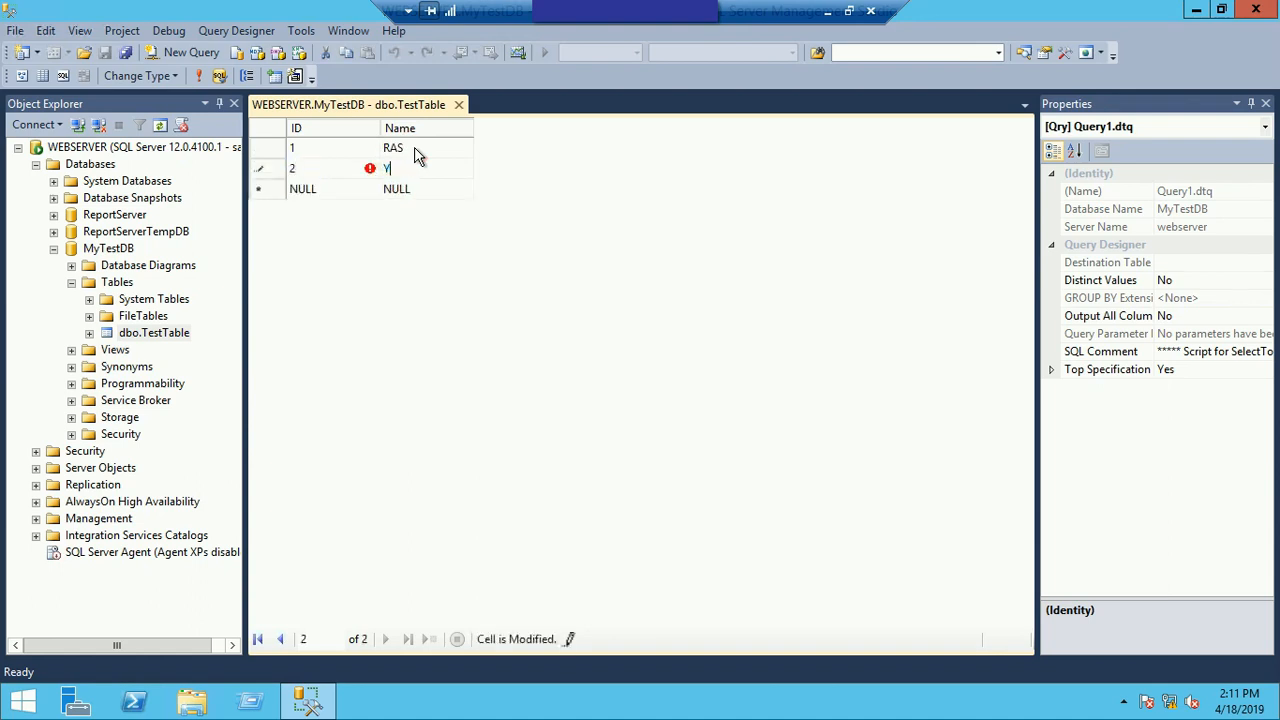
type("an")
key("Return")
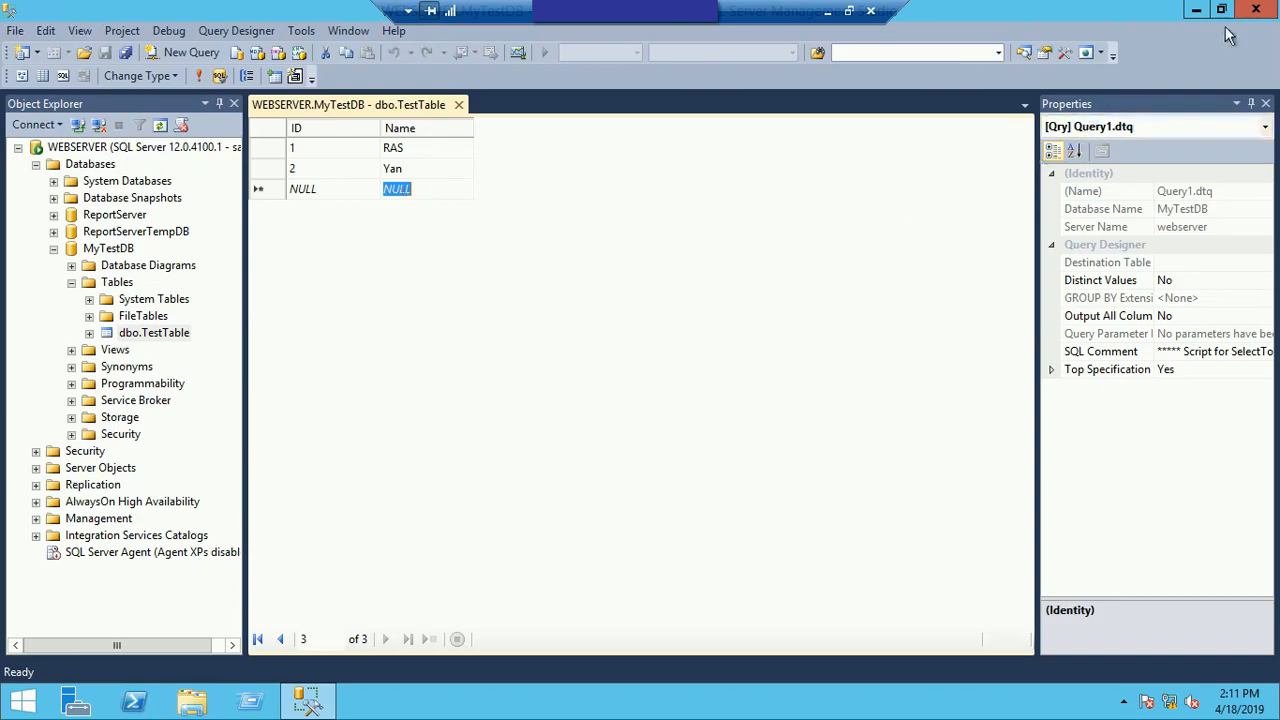
Step: Close Management Studio, refresh the desktop, and start SQL Server 2014 Management Studio again
left_click(1256, 9)
right_click(571, 243)
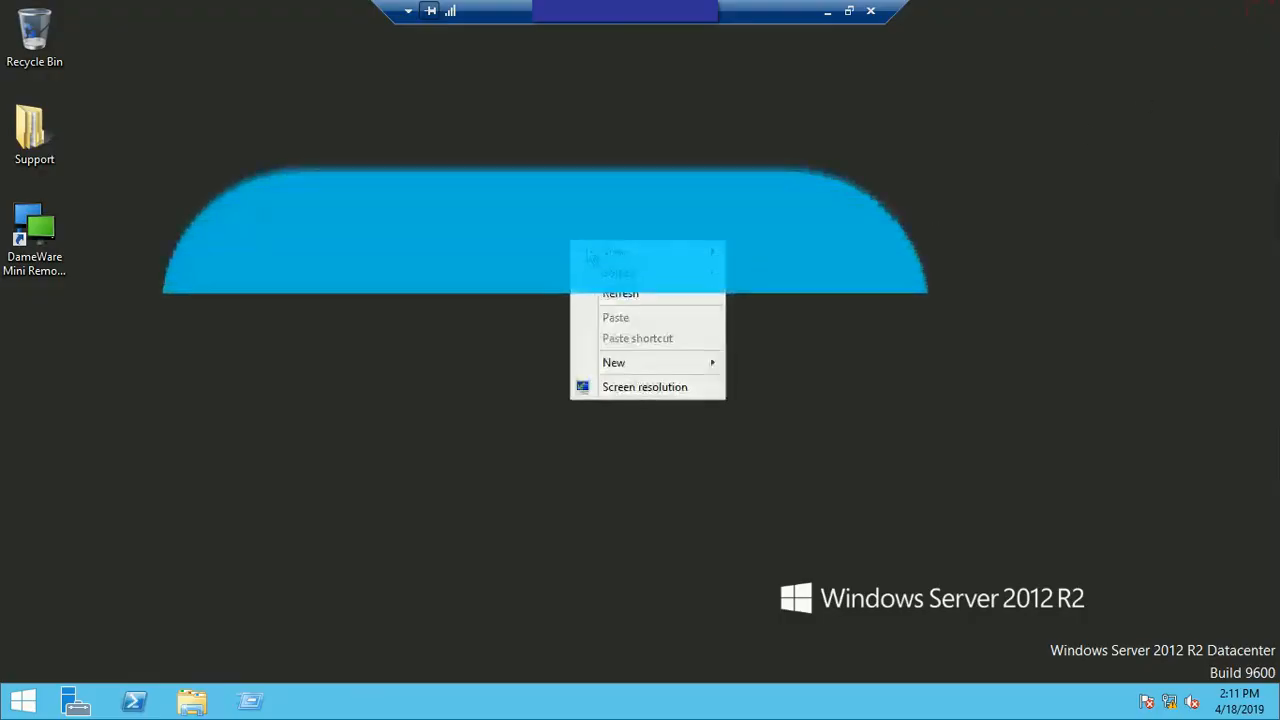
left_click(638, 297)
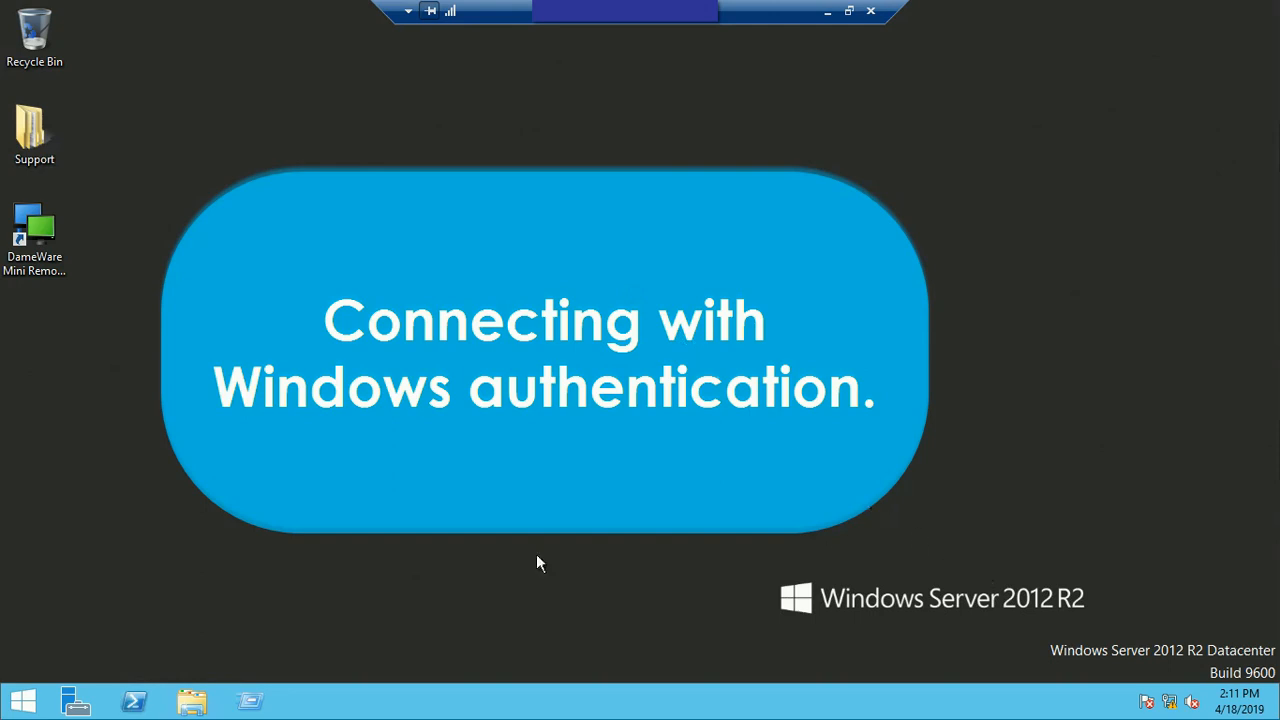
left_click(28, 700)
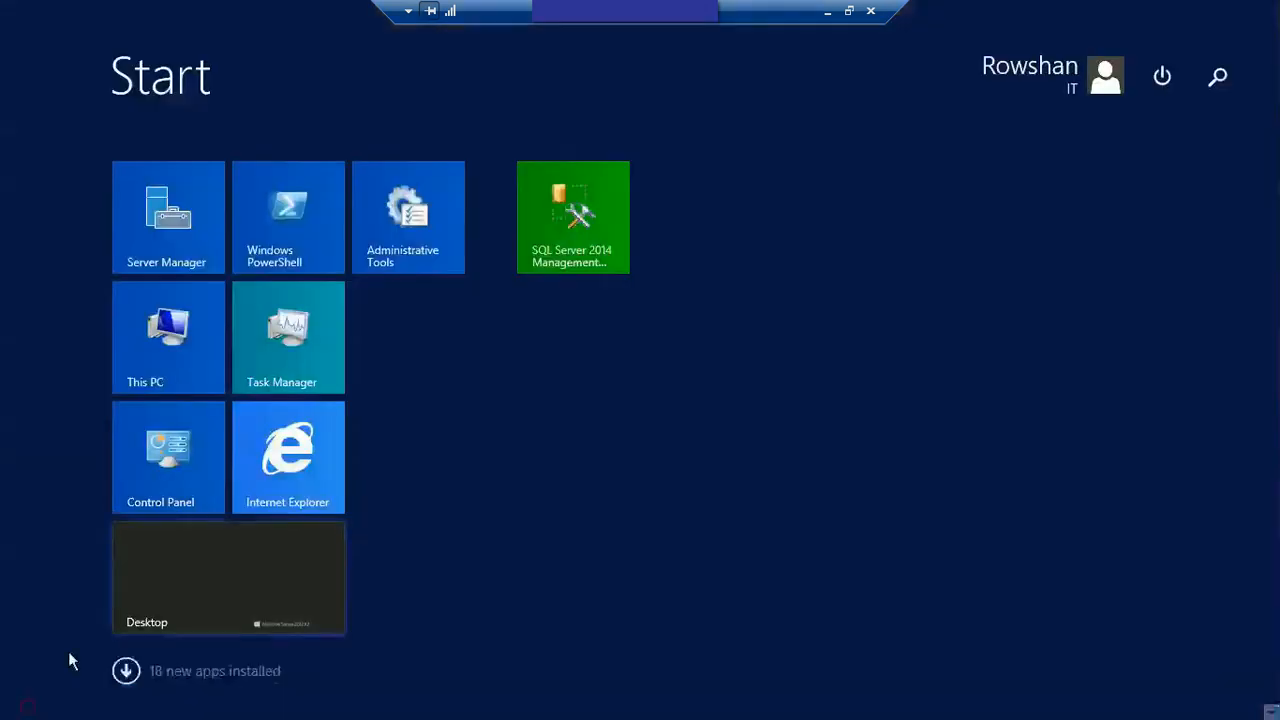
left_click(594, 194)
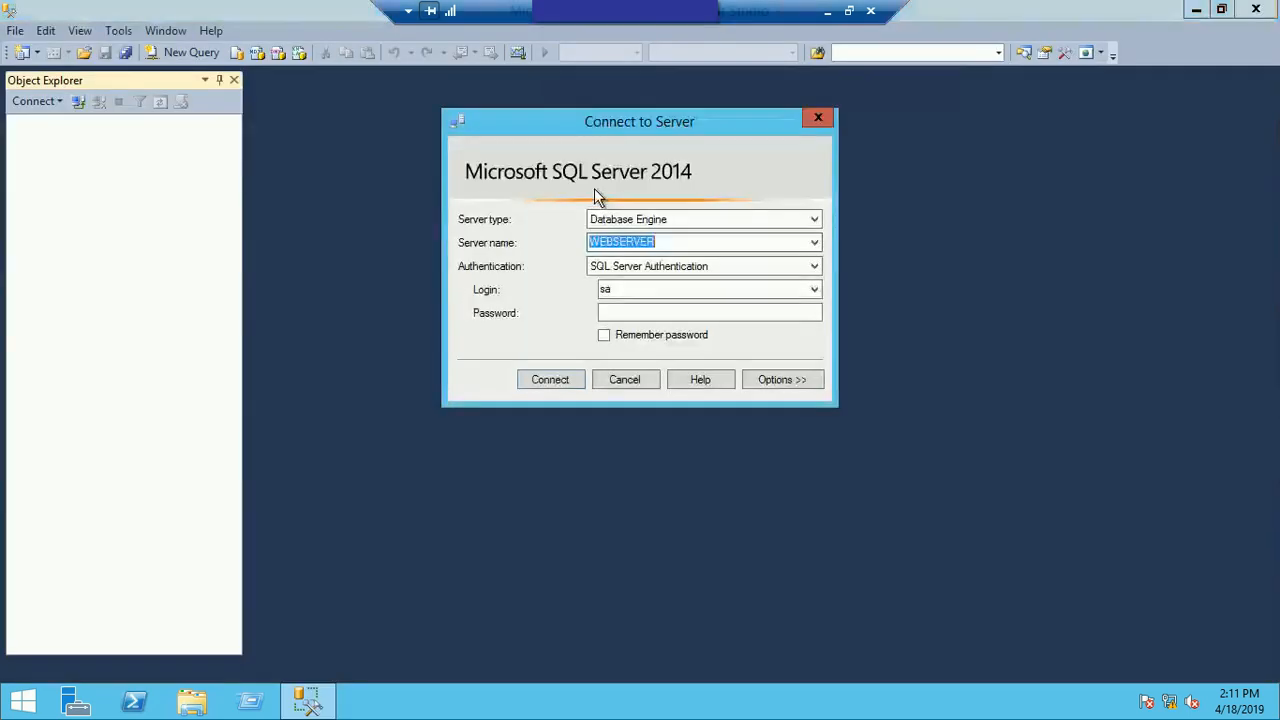
Step: Connect to the WEBSERVER database engine using Windows Authentication
left_click(778, 265)
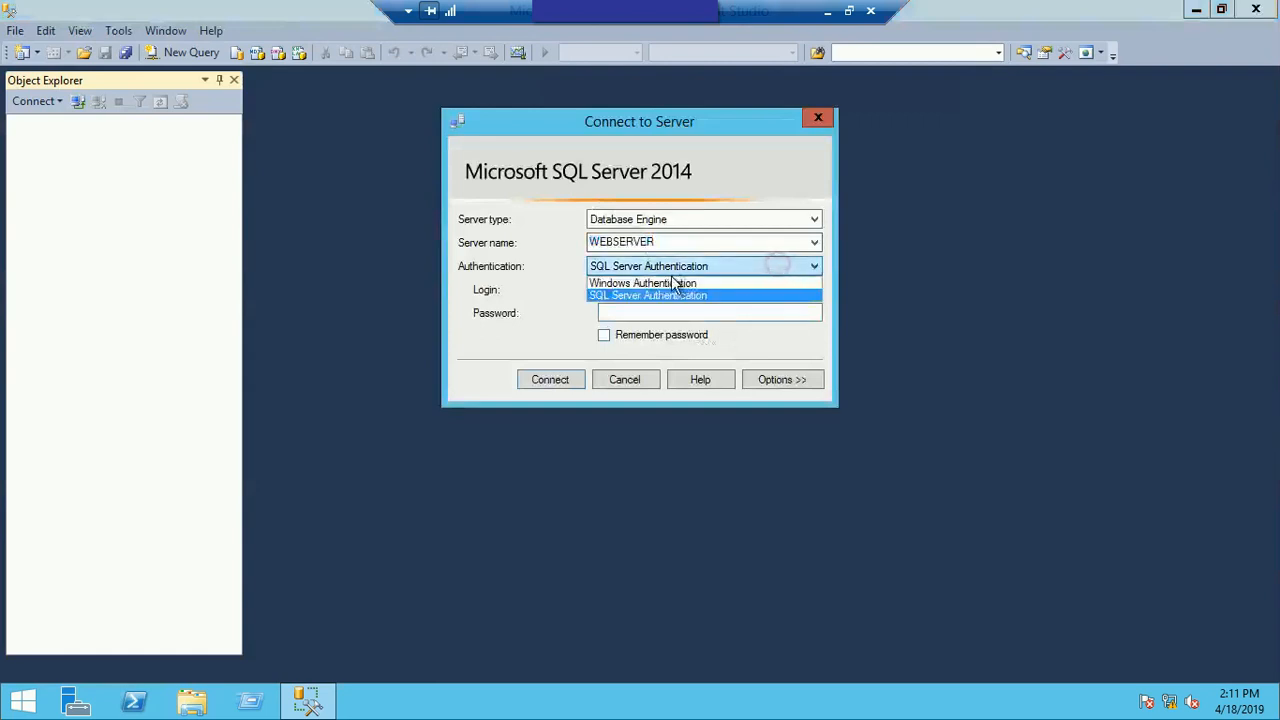
left_click(675, 284)
left_click(545, 385)
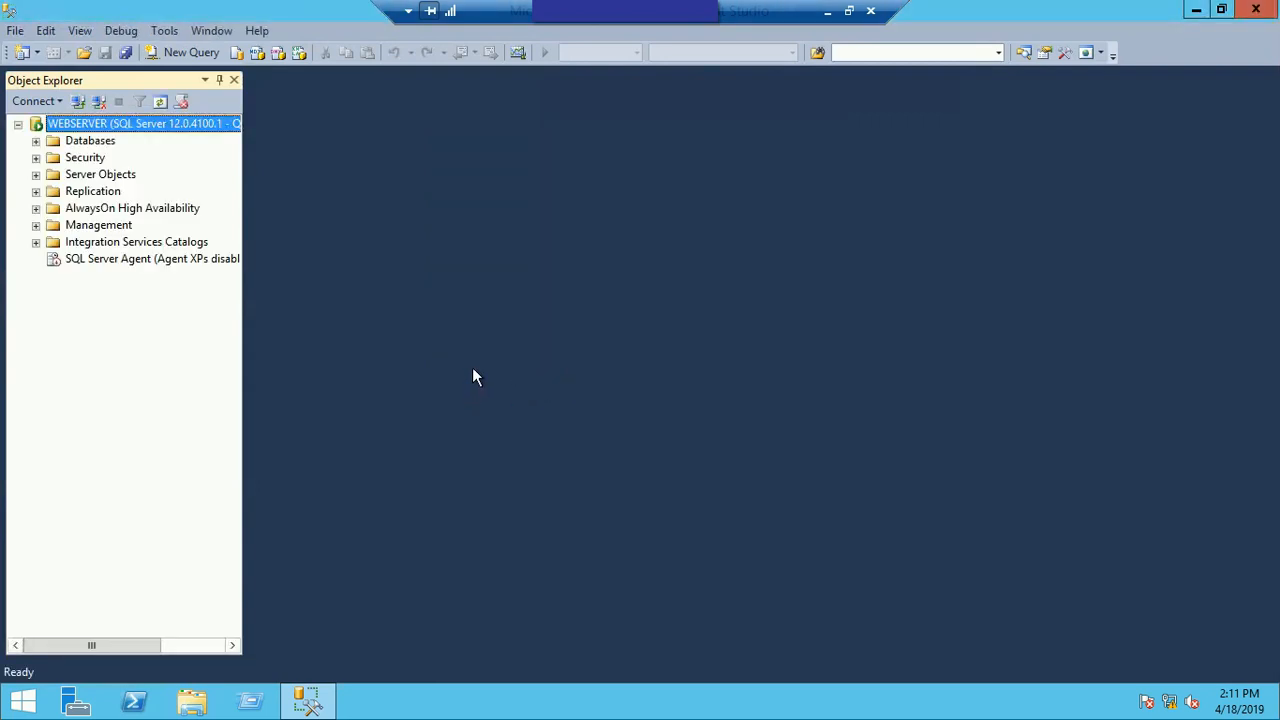
Step: Create a new database named MyTestDB_WindowsAuthen with default settings and refresh the list of databases
left_click(36, 141)
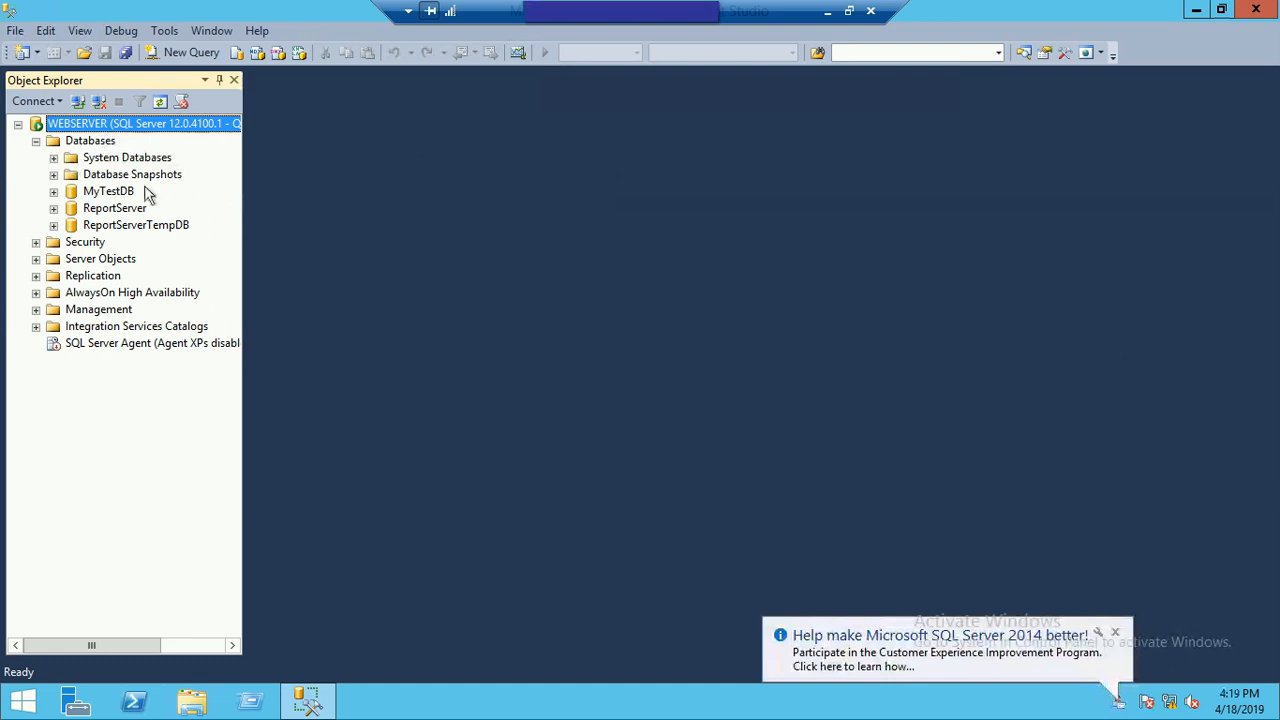
right_click(90, 145)
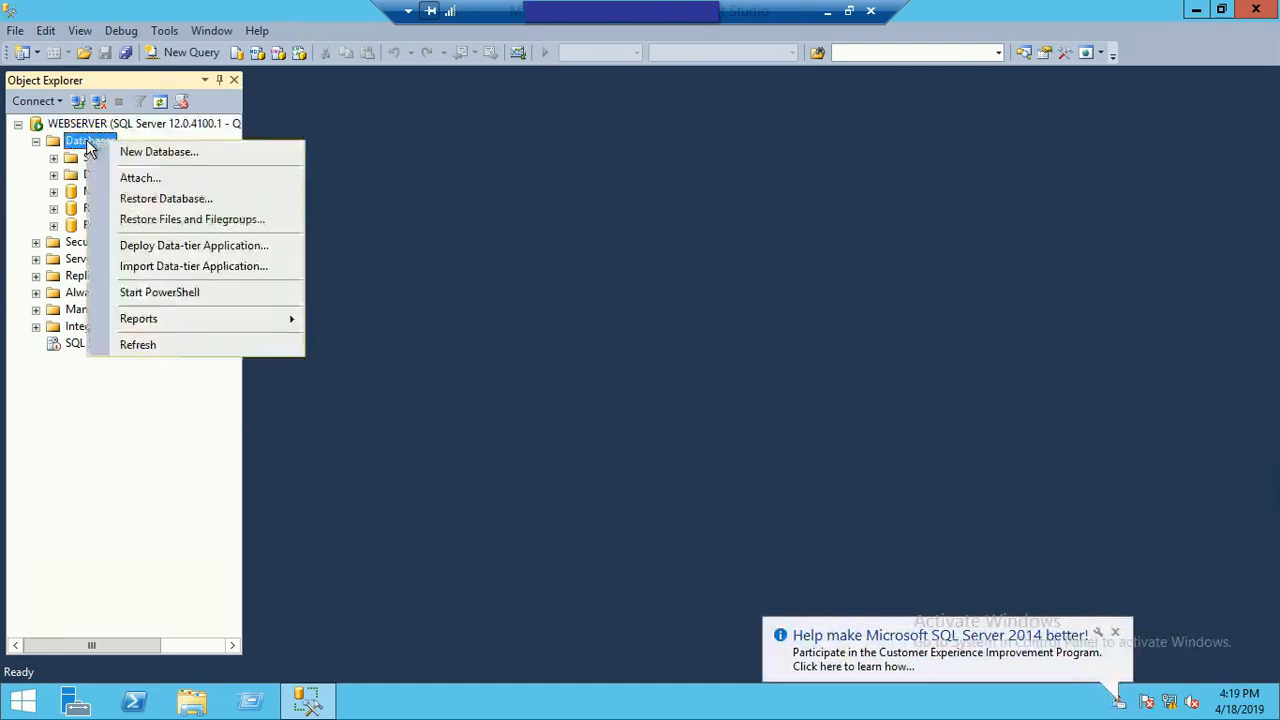
left_click(143, 152)
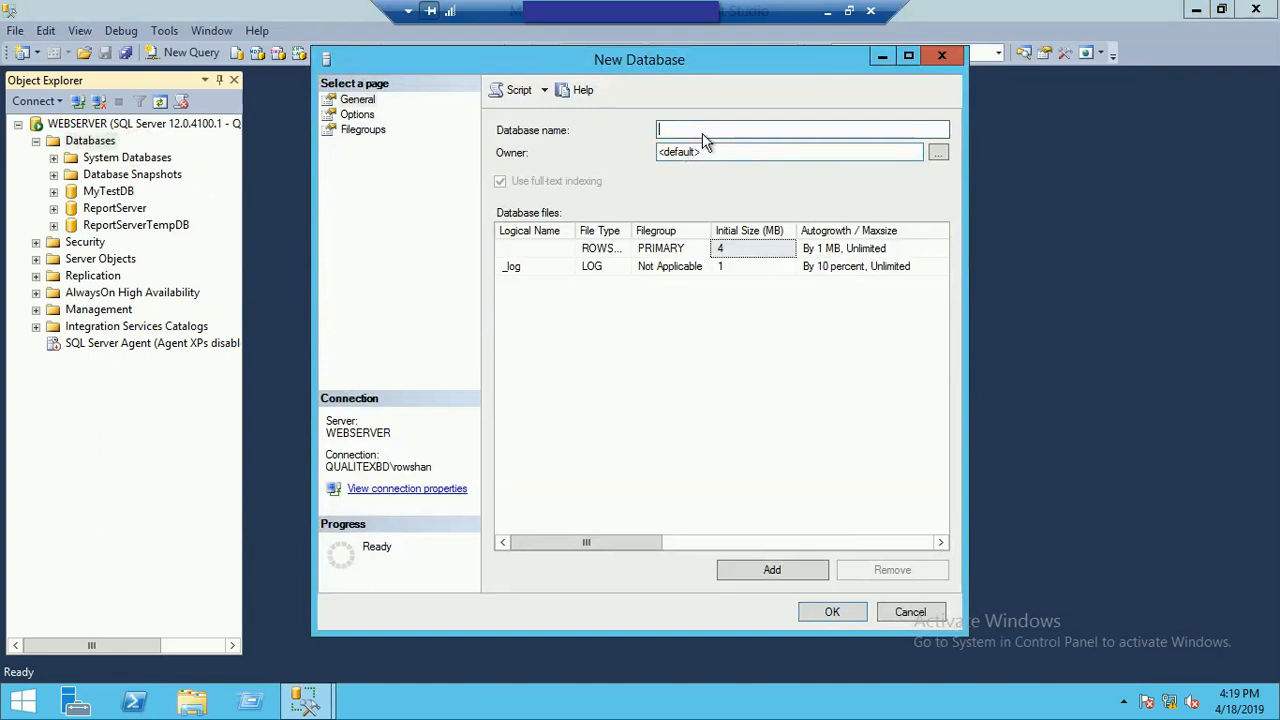
type("MyTestDB")
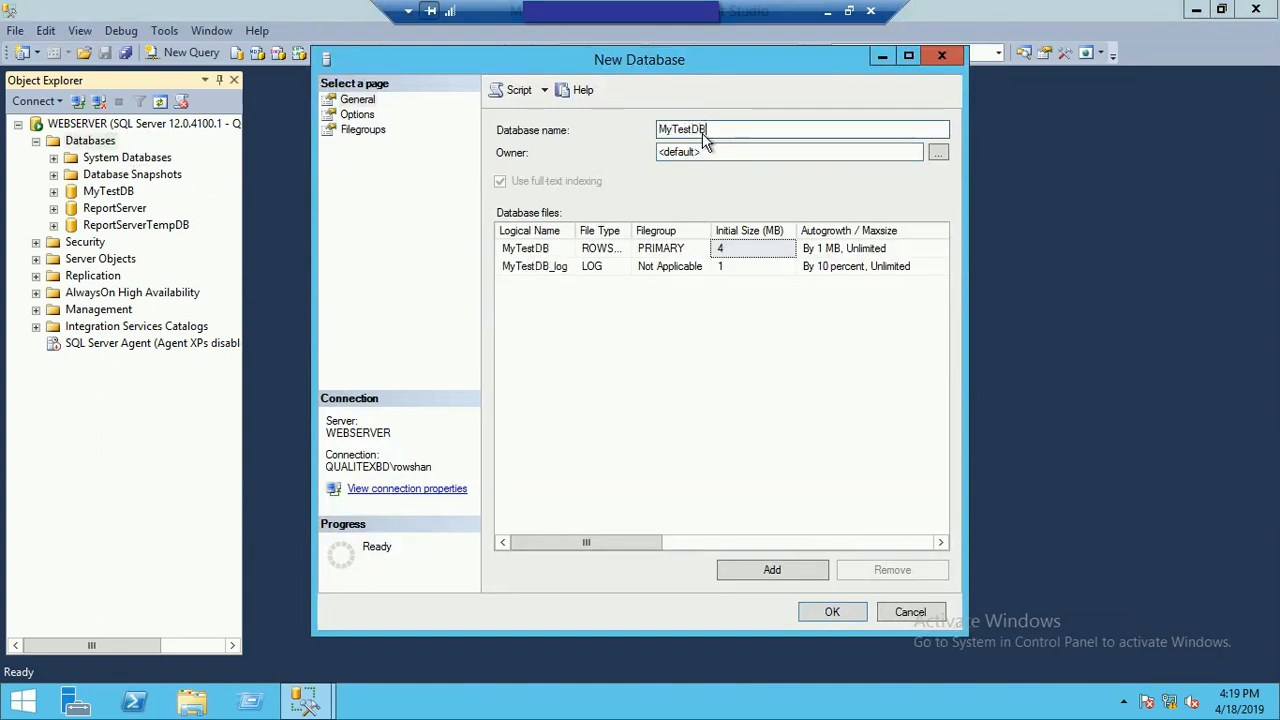
type("_WindowsAuthen")
left_click(830, 613)
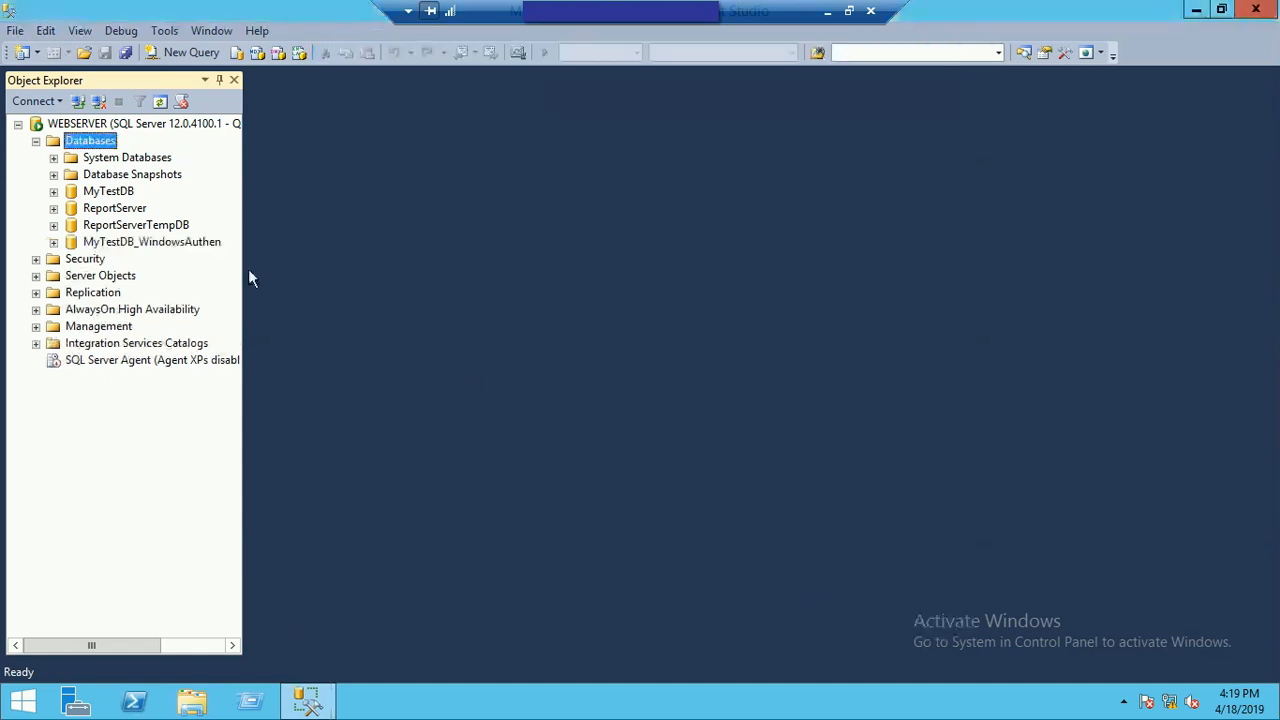
right_click(90, 141)
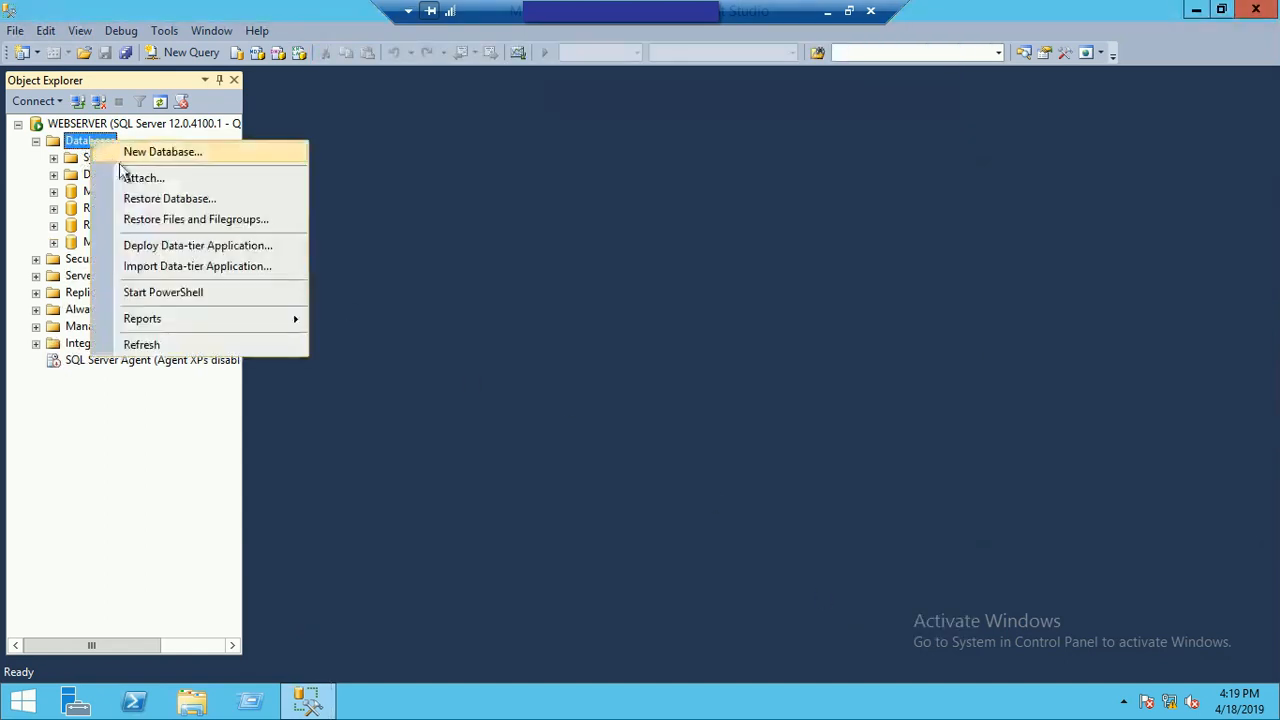
left_click(157, 343)
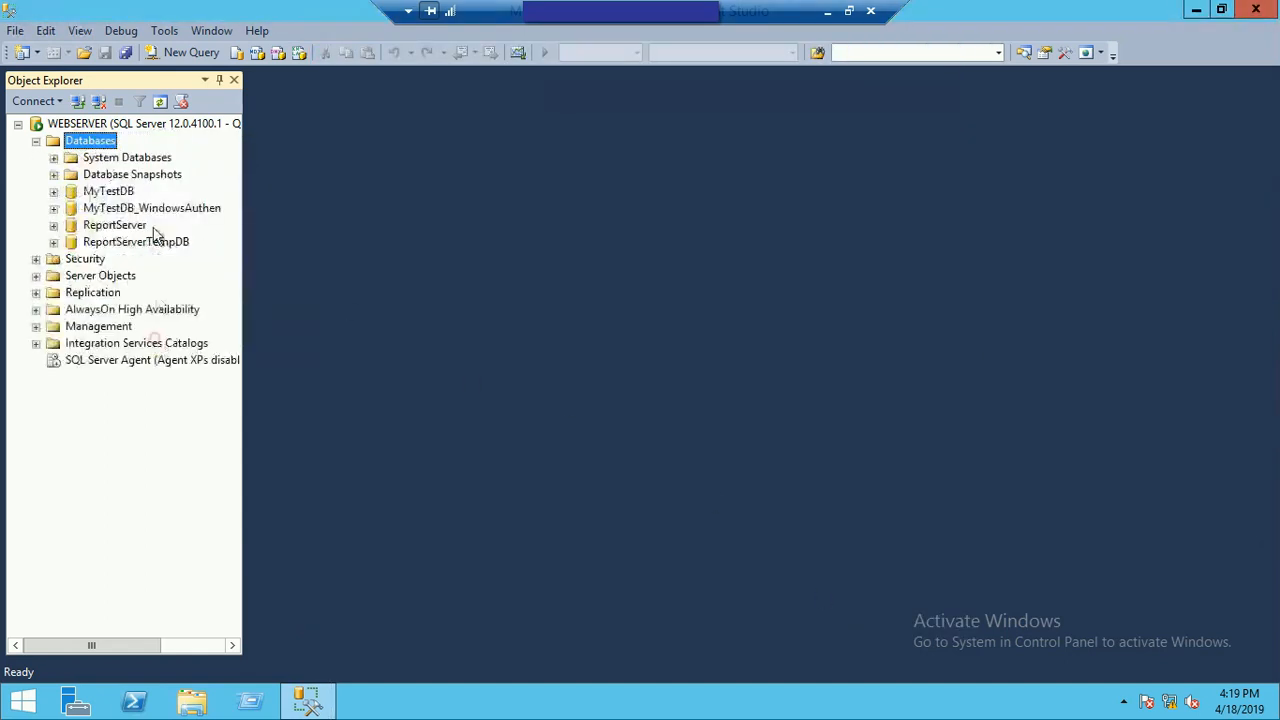
Step: Start a new table in the MyTestDB_WindowsAuthen database and add an ID column with data type int
left_click(143, 212)
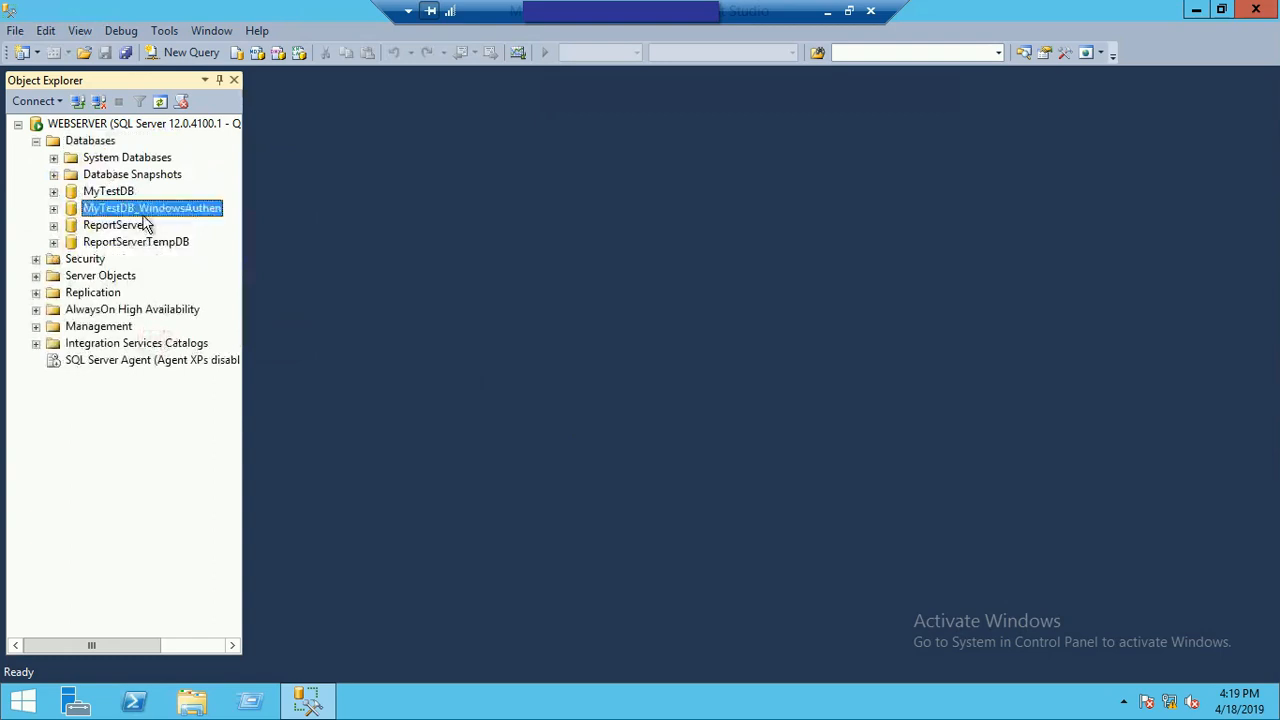
left_click(54, 208)
left_click(71, 243)
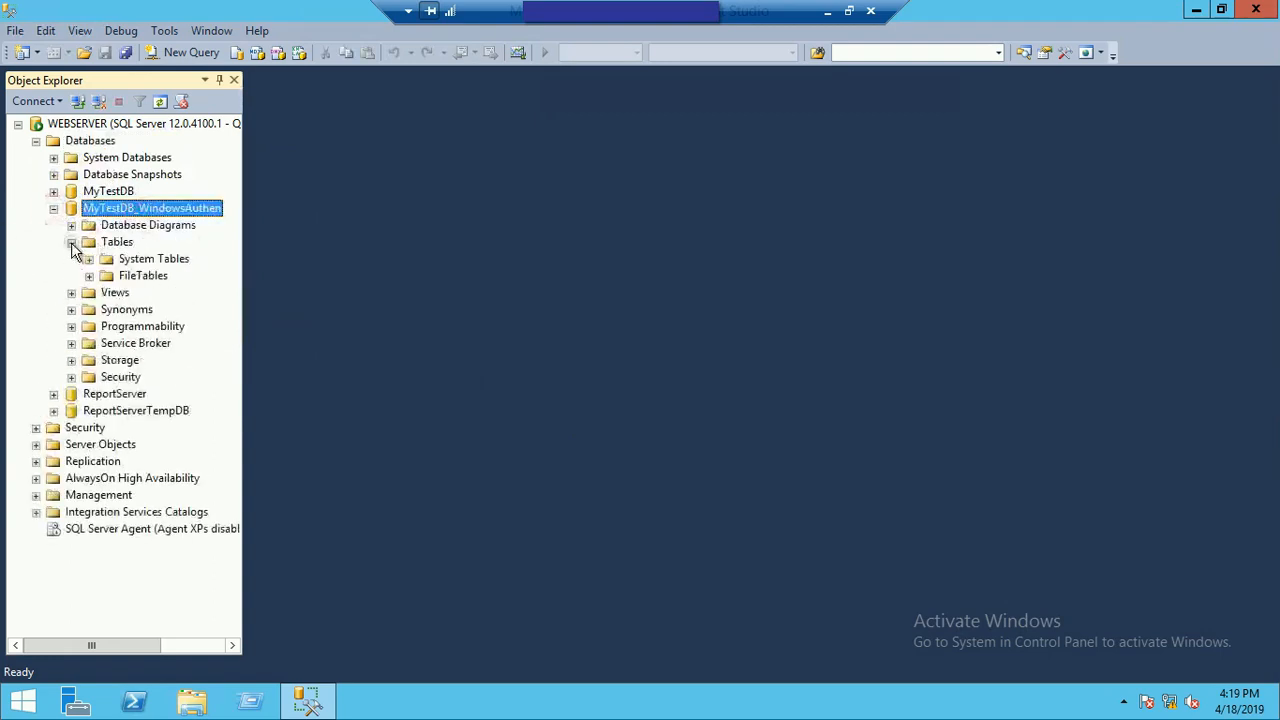
right_click(126, 251)
mouse_move(145, 258)
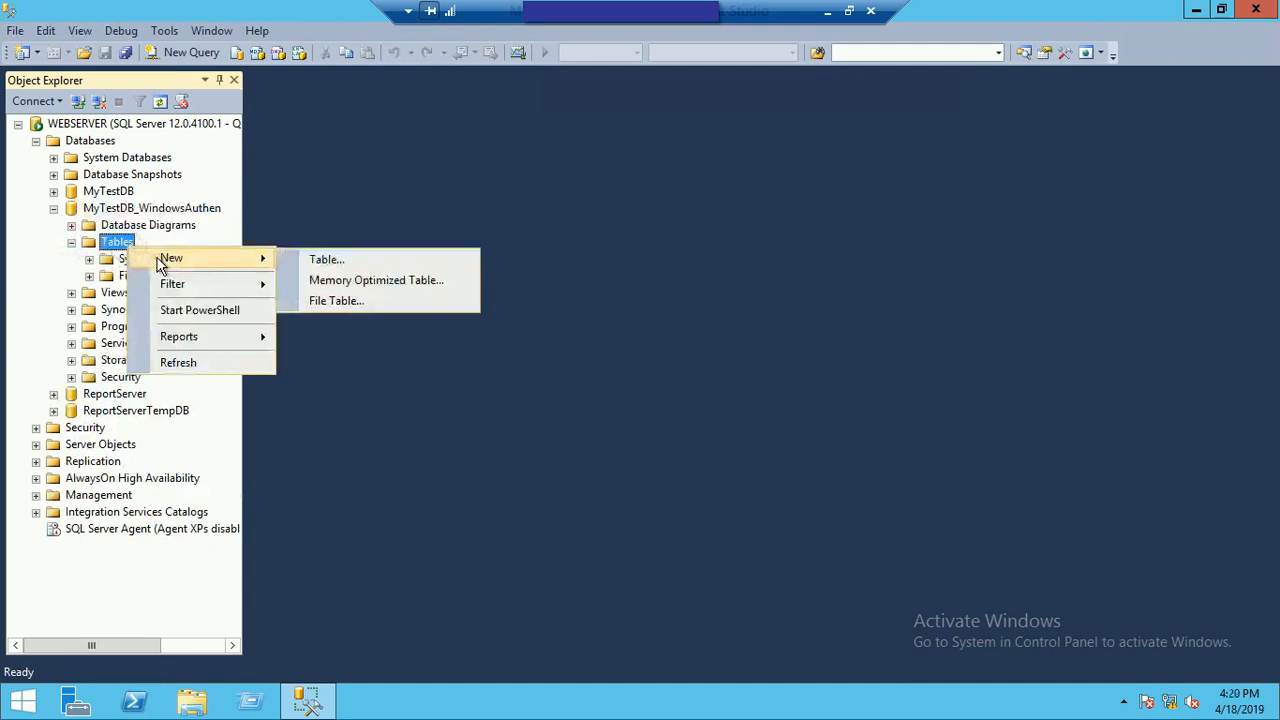
left_click(370, 262)
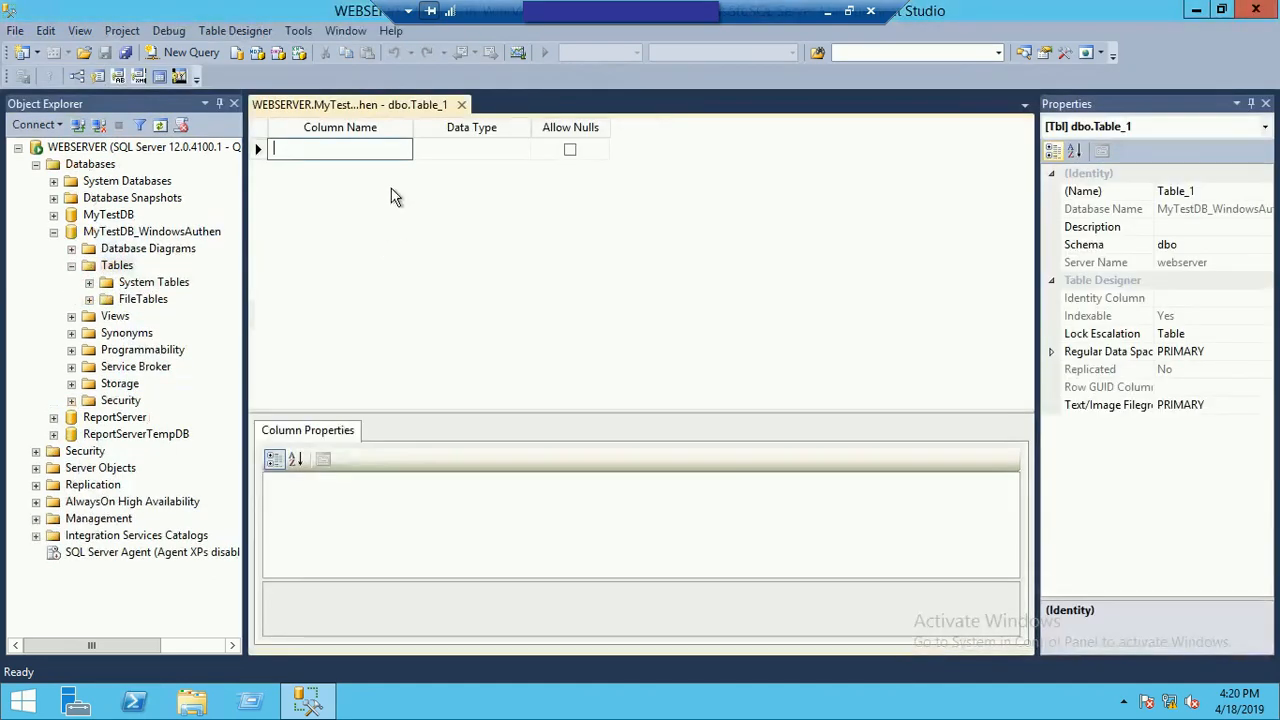
type("ID")
key("Tab")
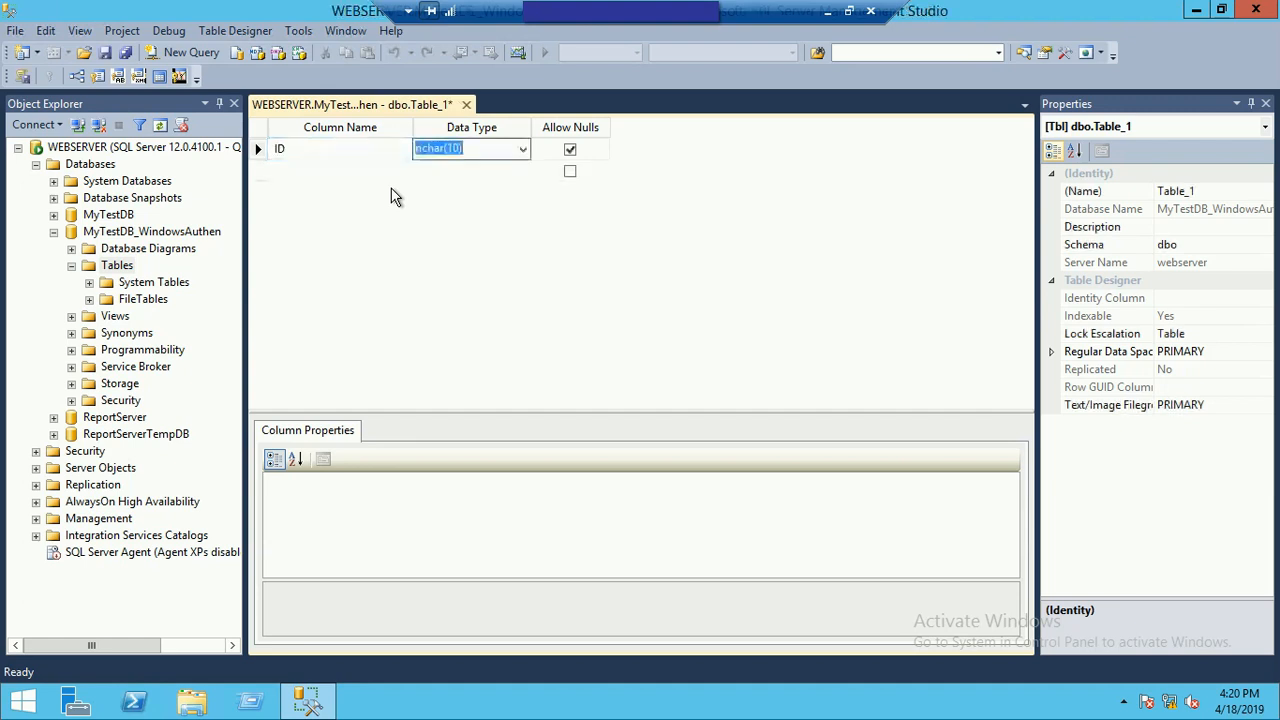
type("int")
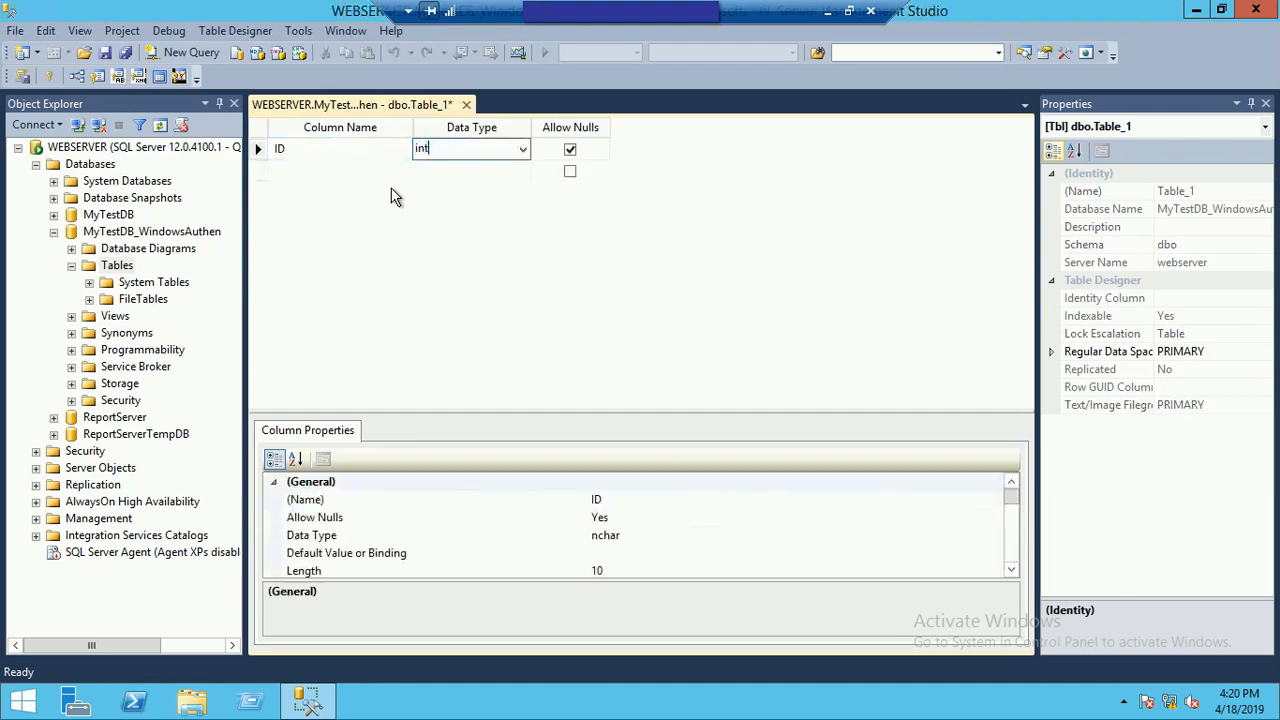
key("Tab")
key("Tab")
Step: Add a Name column with data type nvarchar(50) below the ID column
type("N")
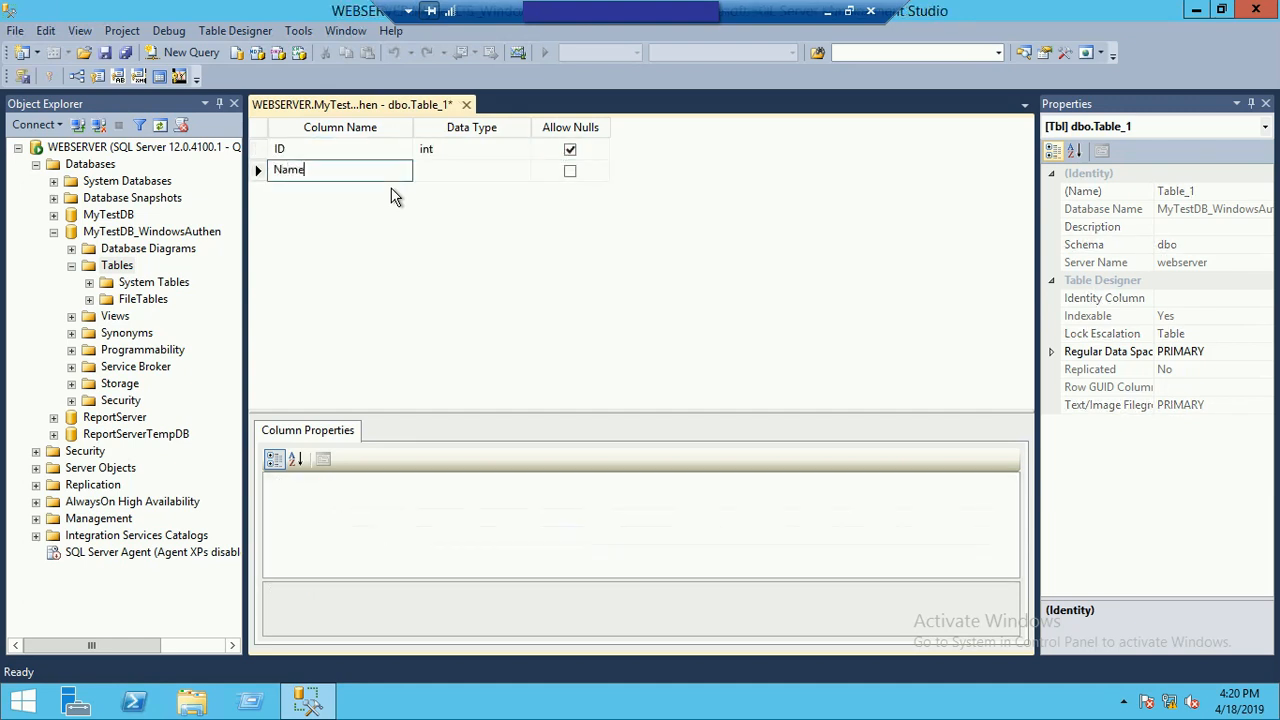
type("ame")
key("Tab")
type("nv")
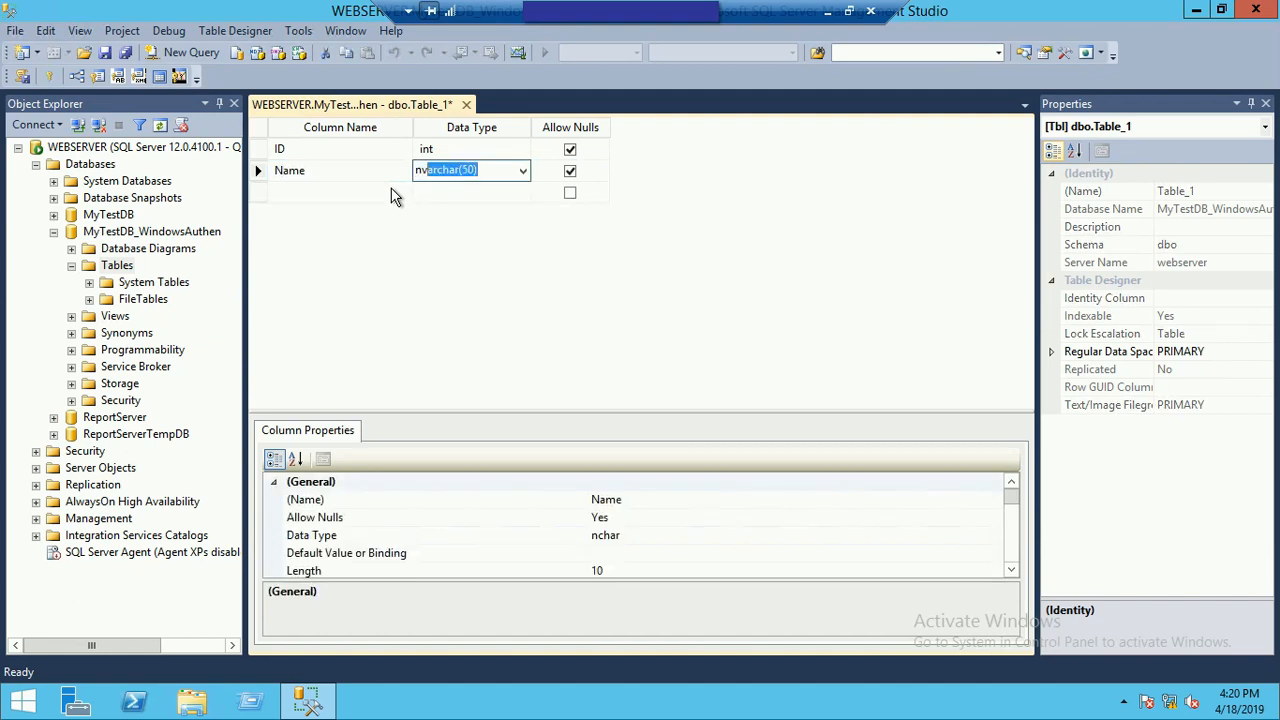
key("Tab")
Step: Add an Age column with data type float below the Name column
key("Tab")
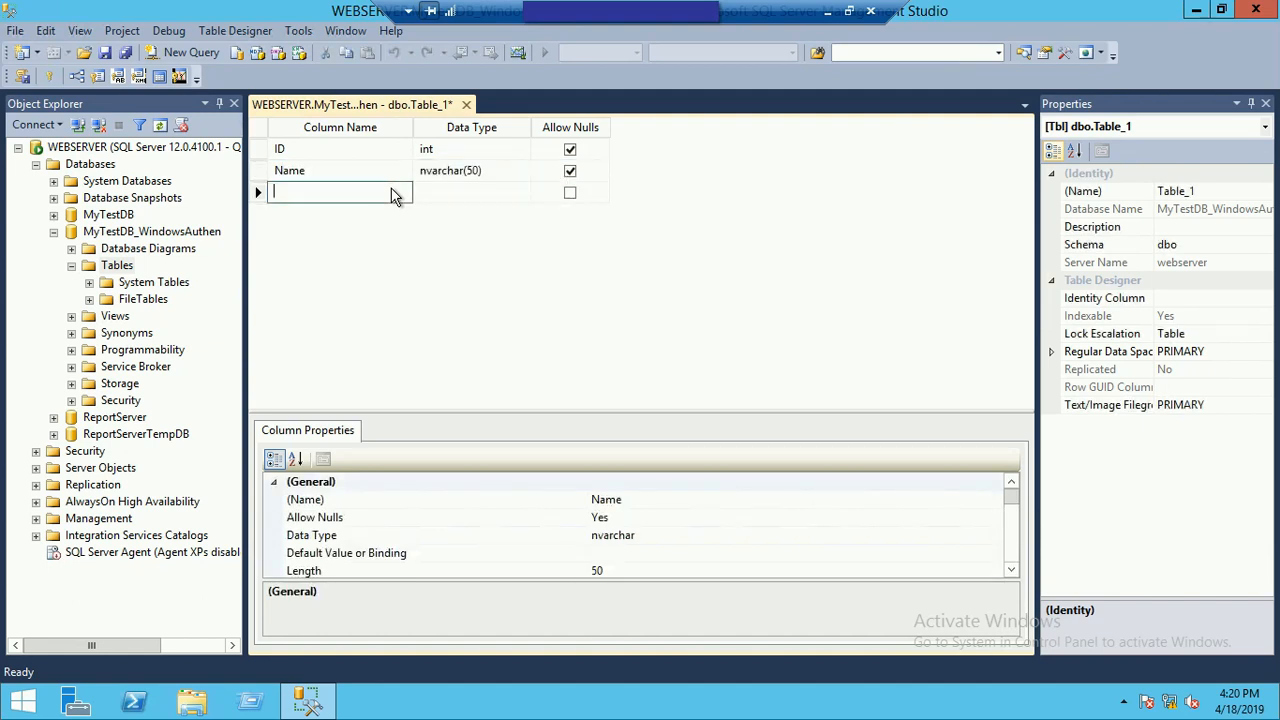
type("Age")
key("Tab")
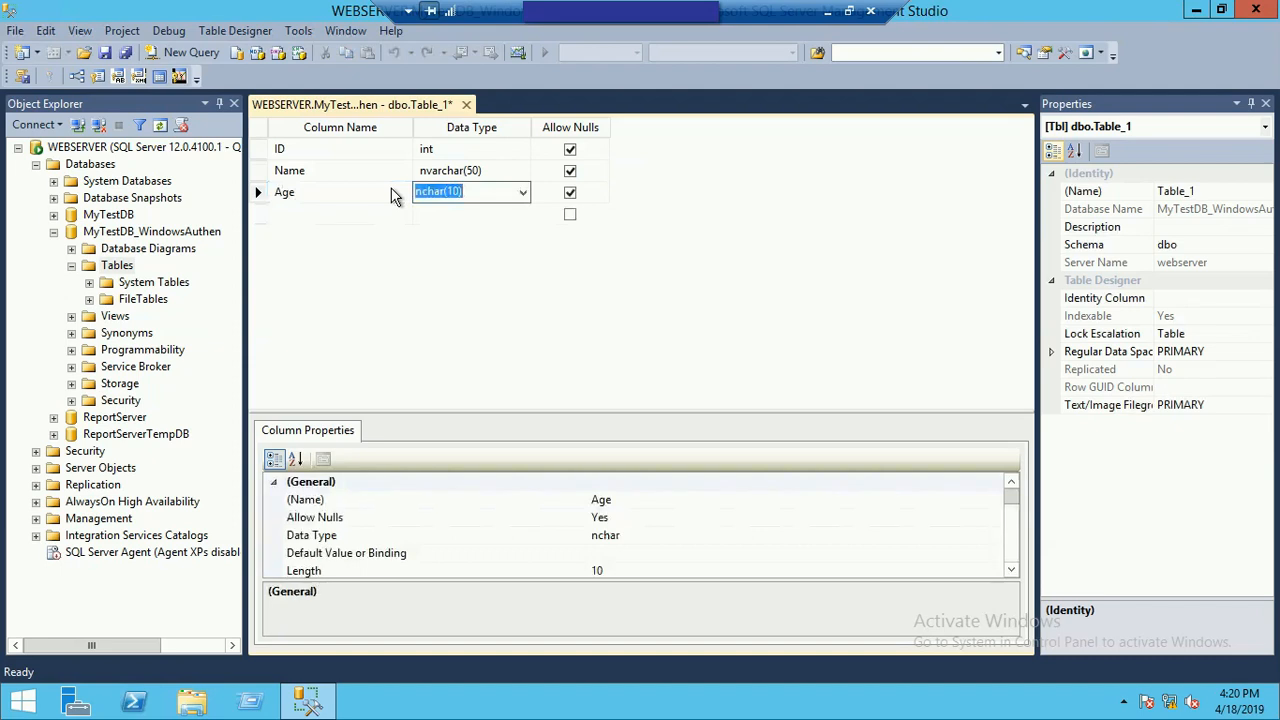
type("float")
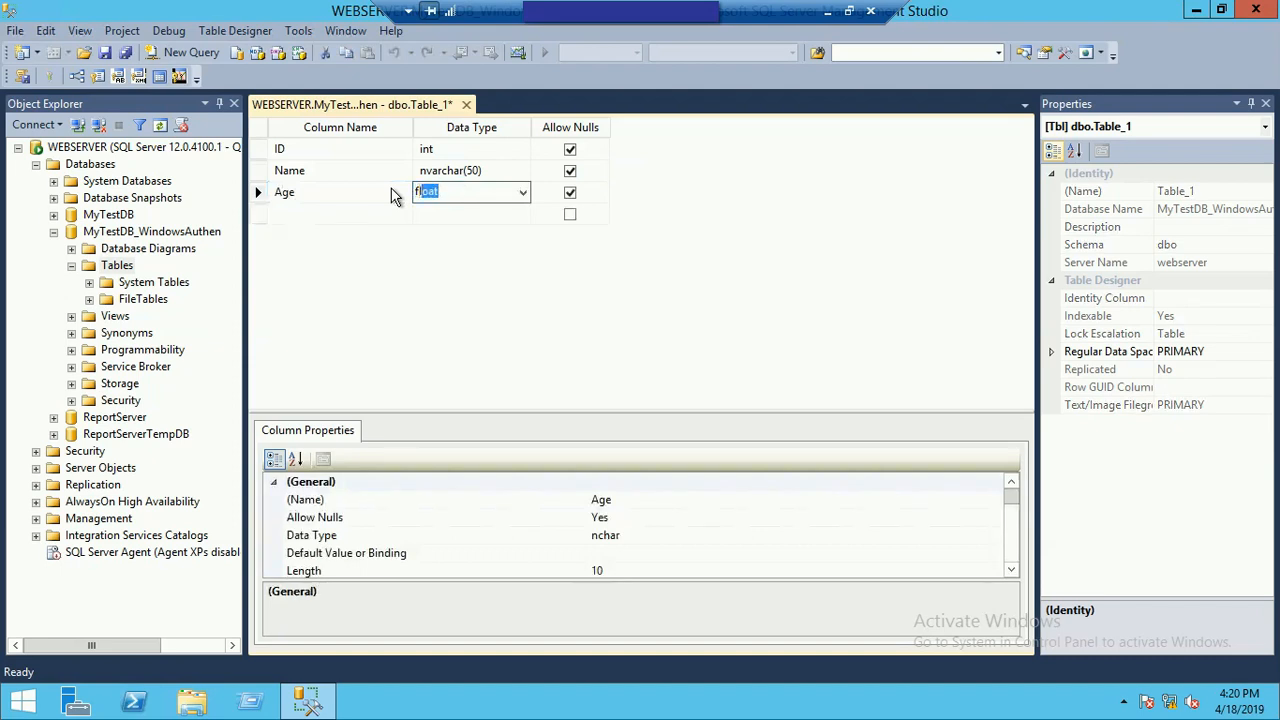
left_click(418, 216)
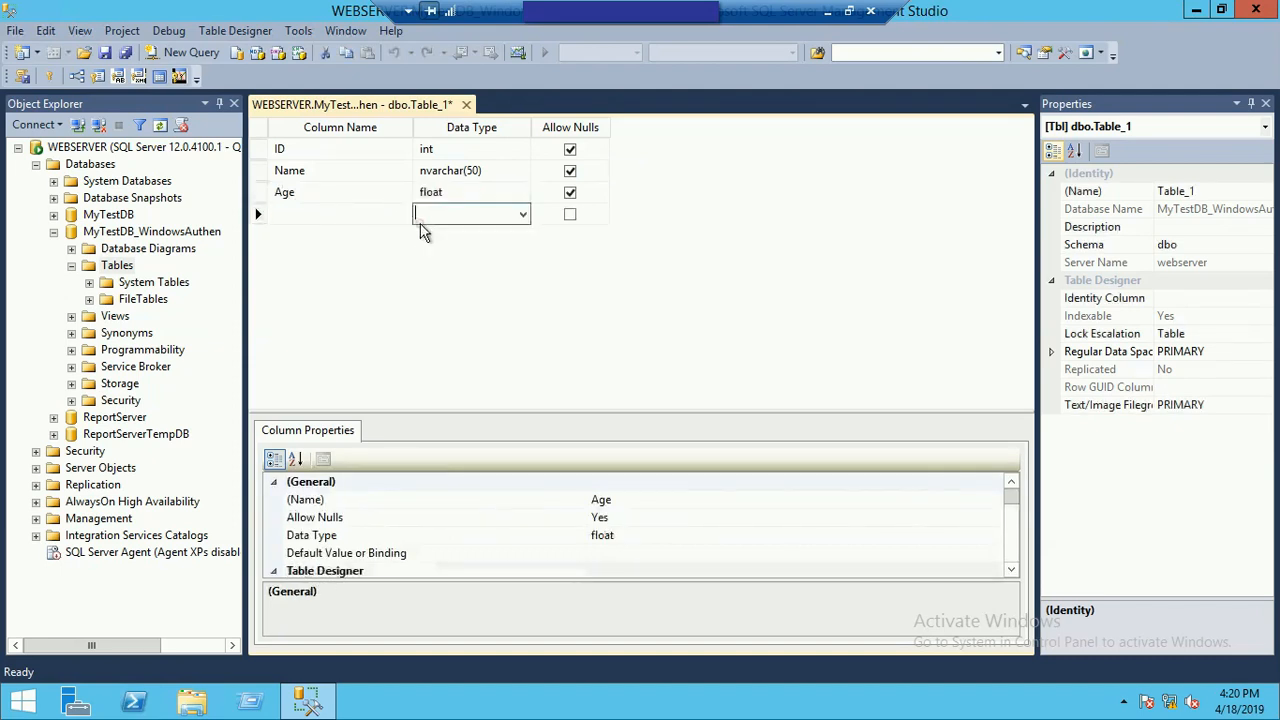
Step: Set the ID column as primary key and save the table as TestTab_WA
right_click(260, 150)
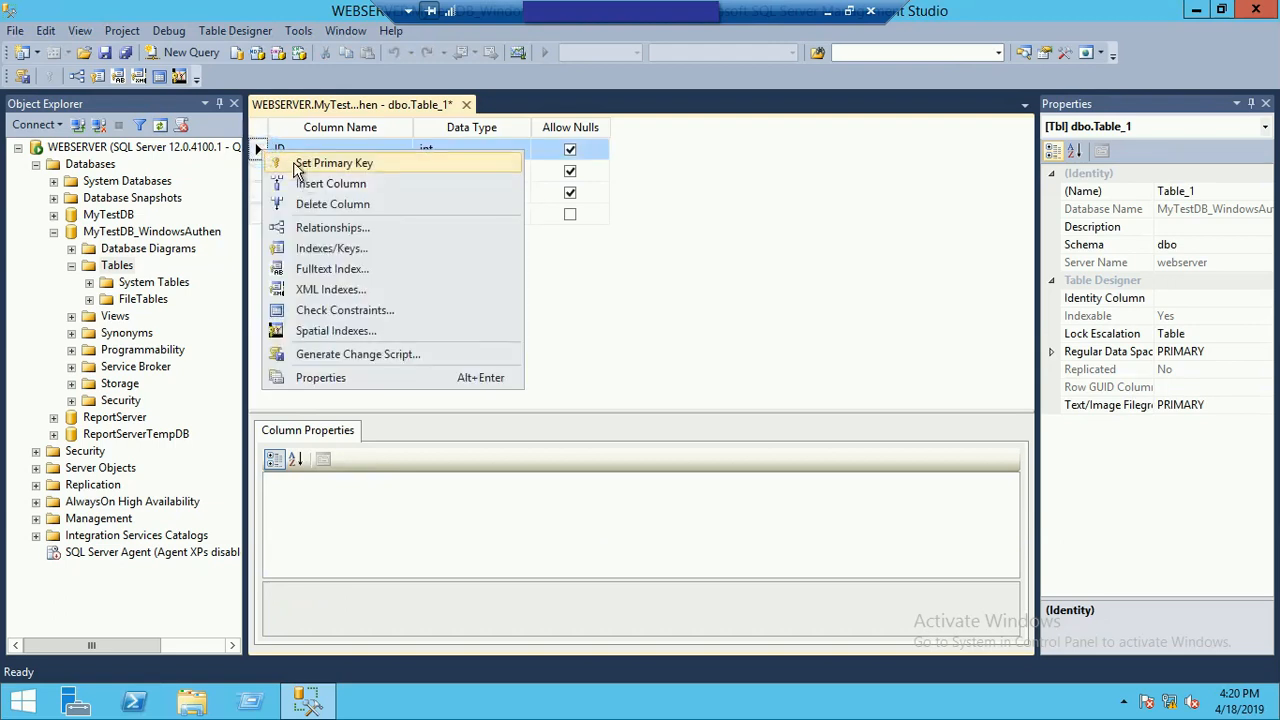
left_click(300, 163)
key("ctrl+s")
type("TestTab_WA")
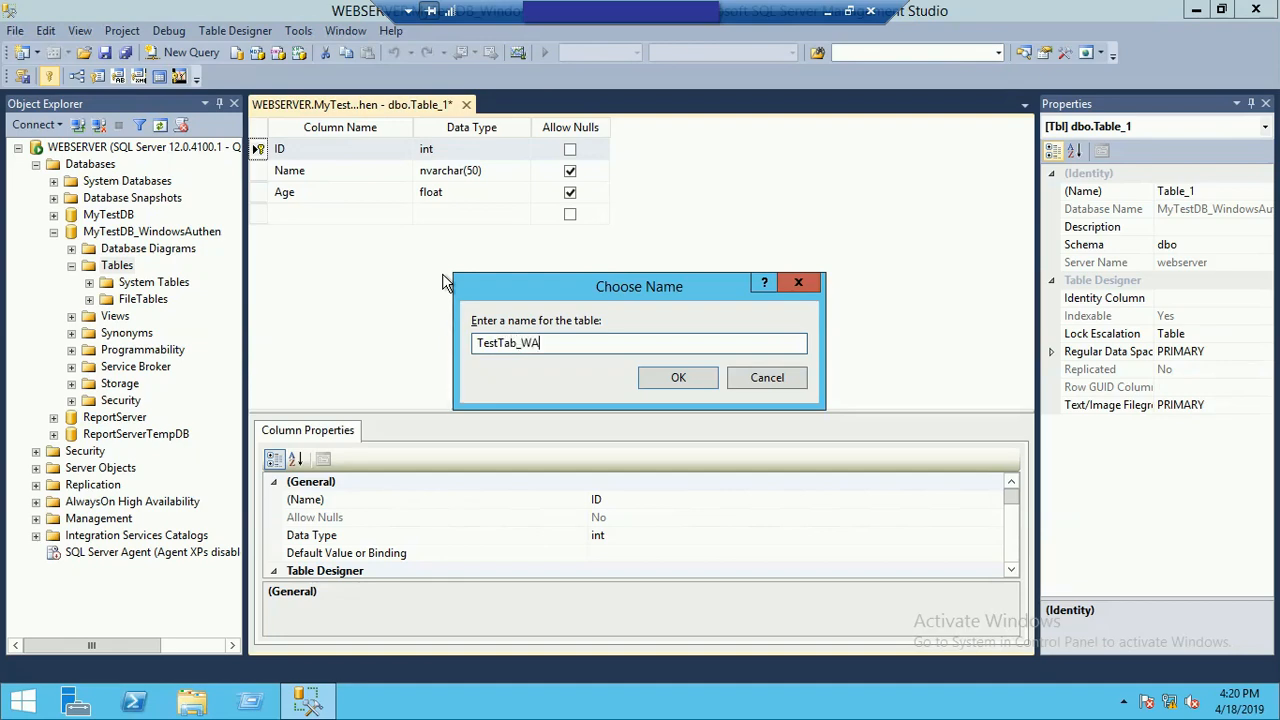
left_click(675, 377)
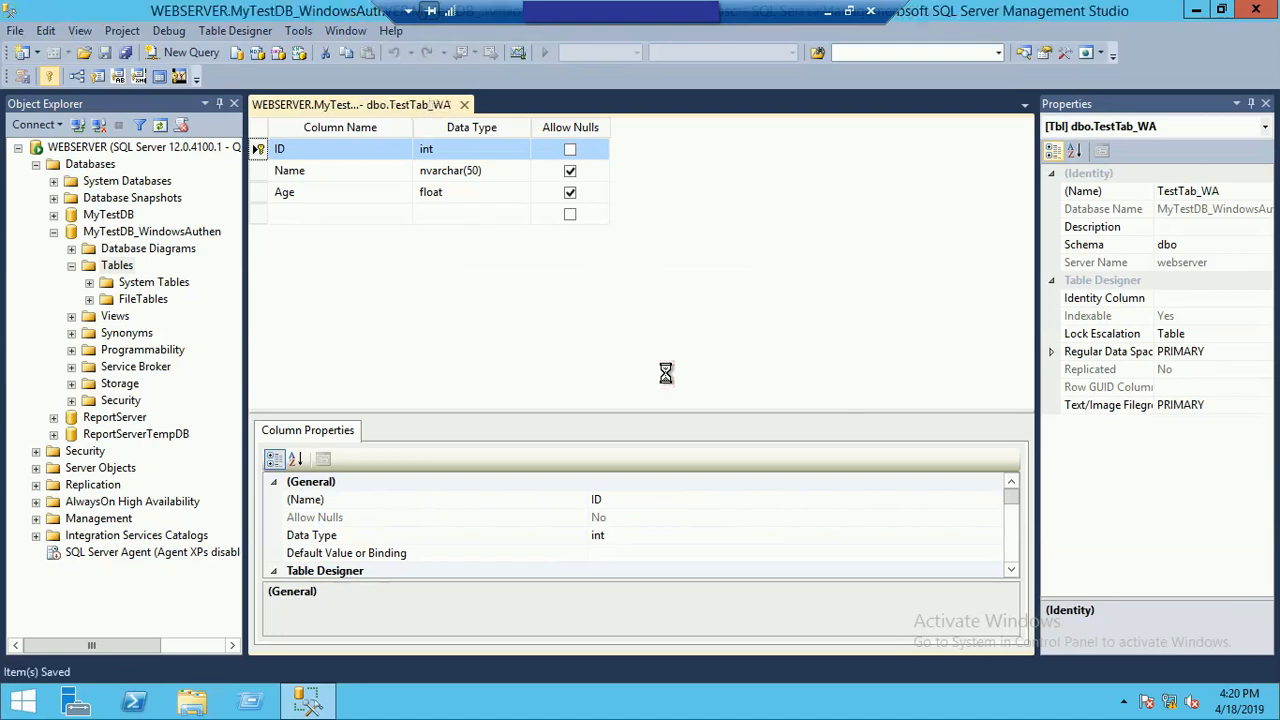
Step: Refresh the tables of MyTestDB_WindowsAuthen and open the top rows of dbo.TestTab_WA for editing
right_click(110, 268)
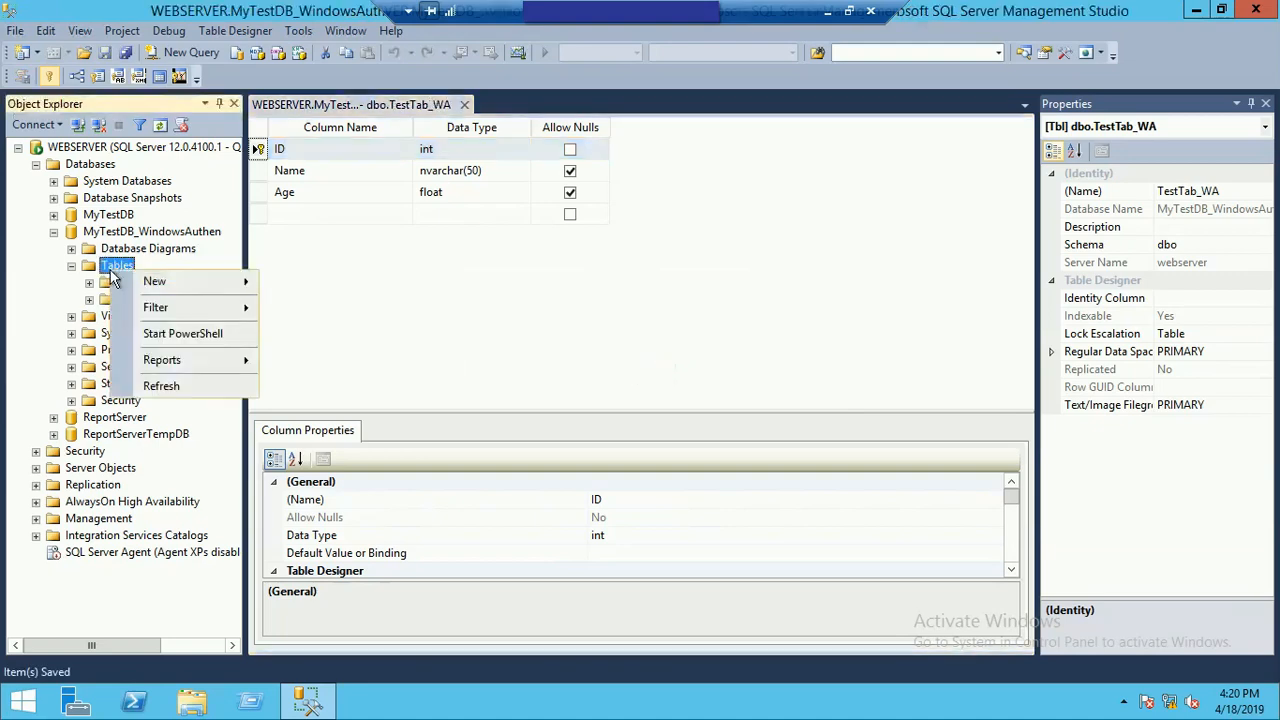
left_click(160, 385)
right_click(130, 316)
left_click(208, 362)
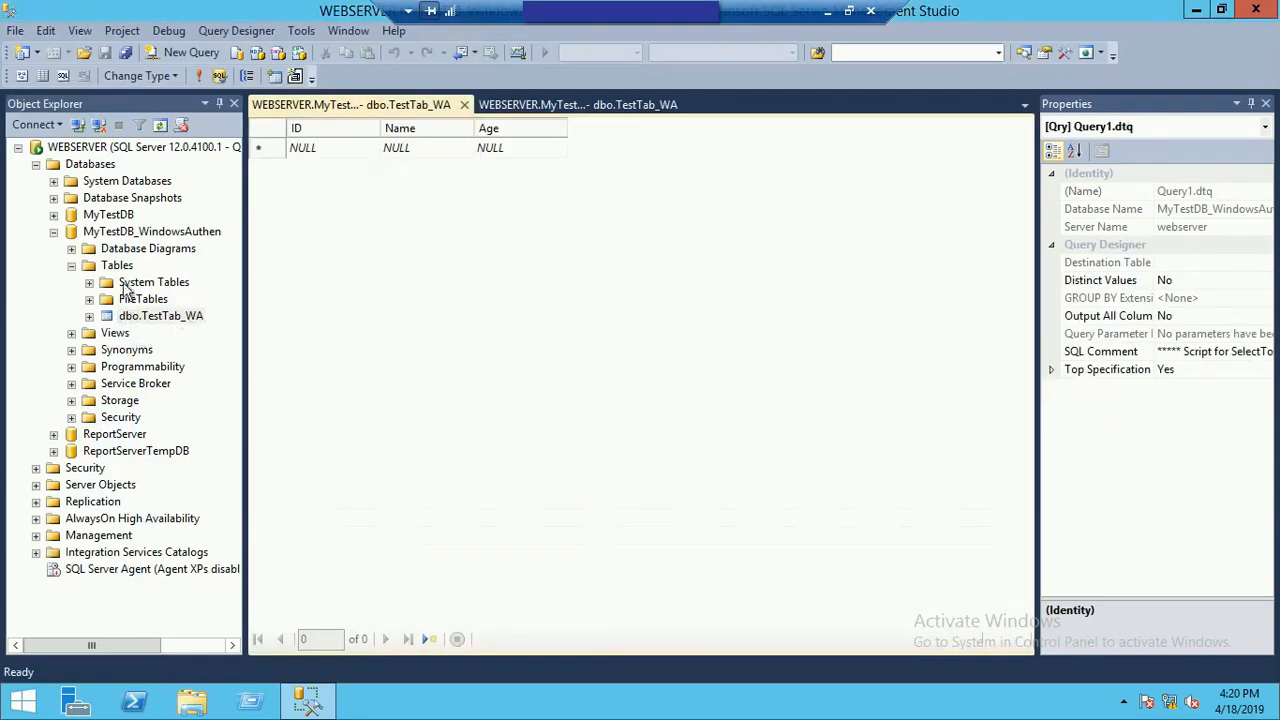
Step: Add a row to TestTab_WA with ID 1, Name RAS and Age 30
left_click(340, 155)
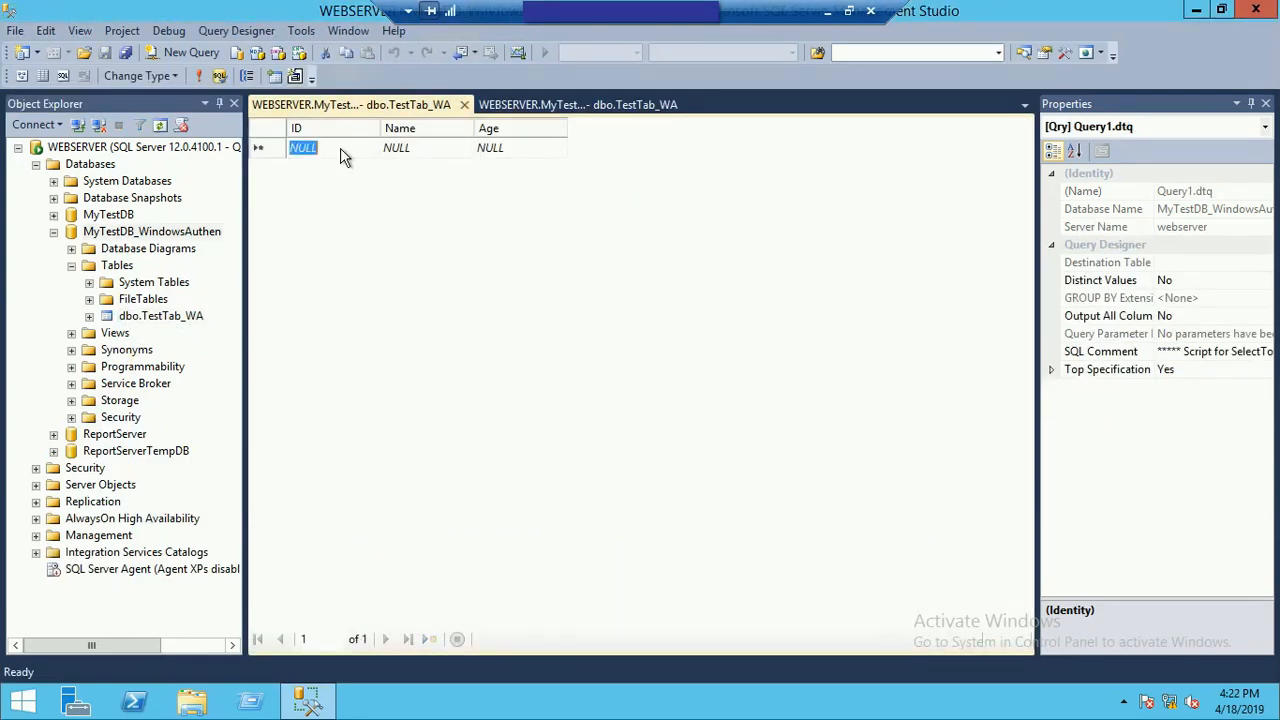
type("1")
key("Tab")
type("RAS")
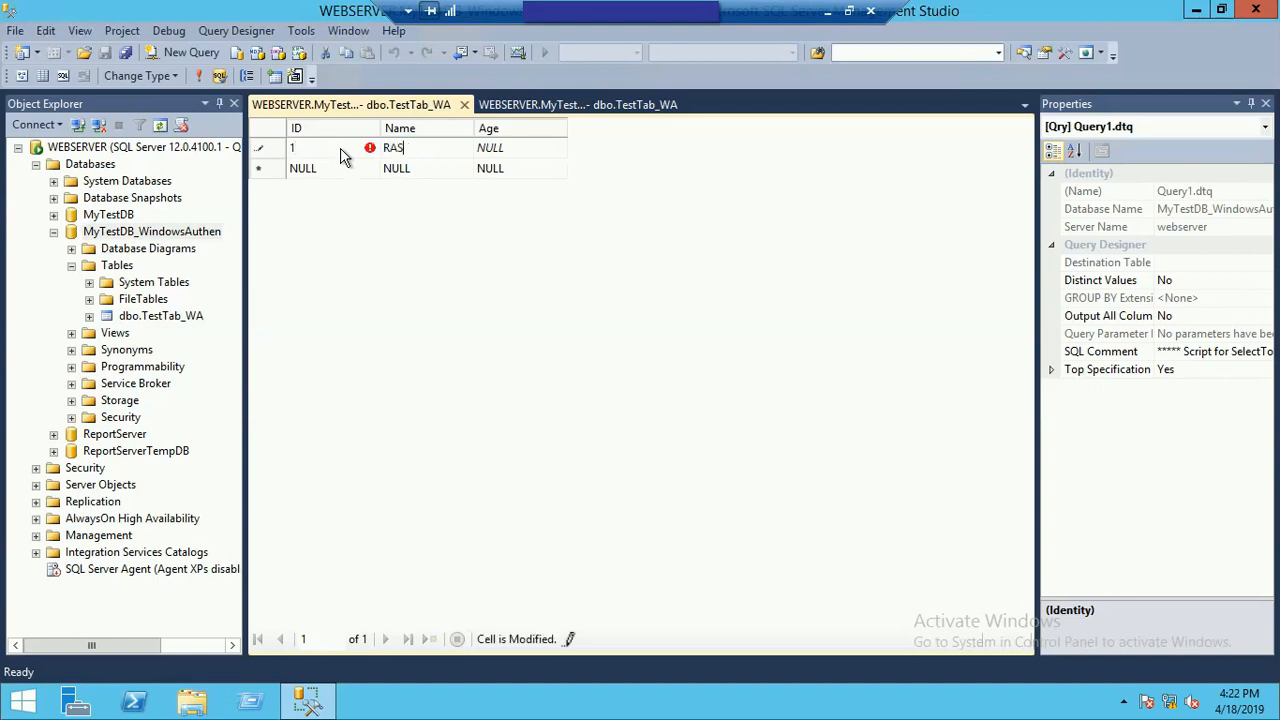
key("Tab")
type("30")
key("Tab")
Step: Add a second row to TestTab_WA with ID 2, a person's first name and Age 54
left_click(335, 170)
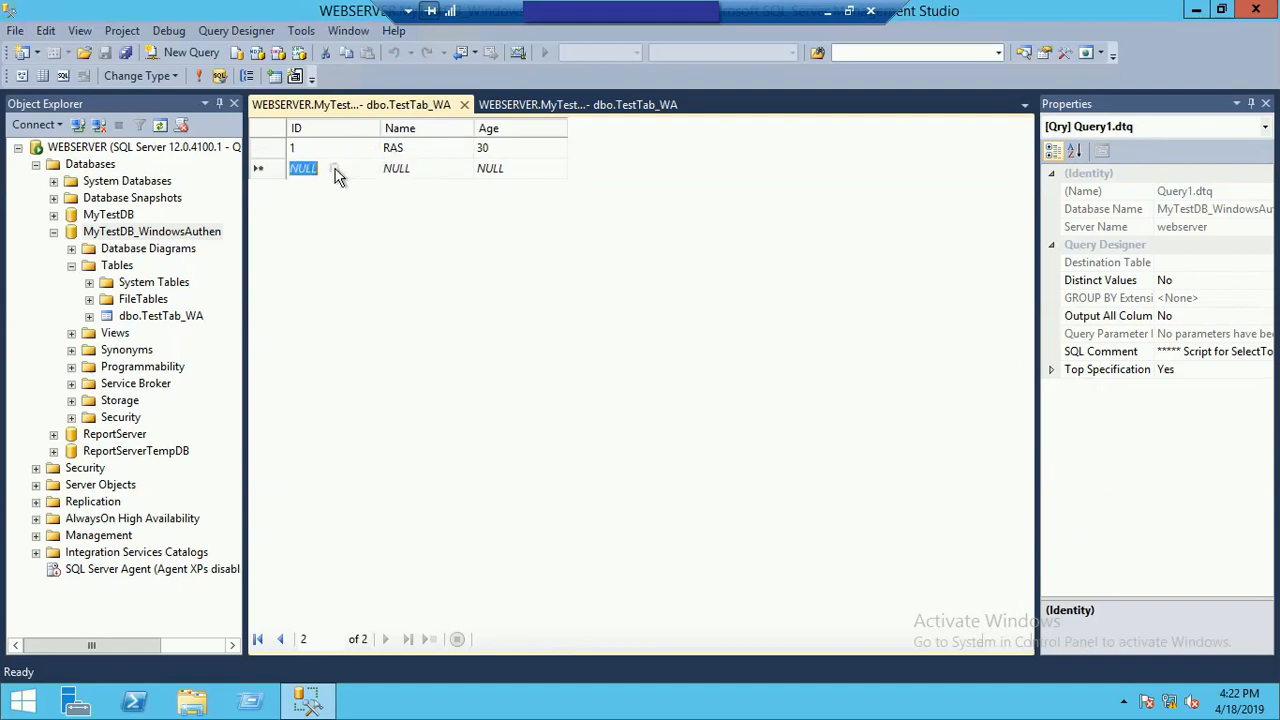
type("2")
key("Tab")
type("Ara")
key("Tab")
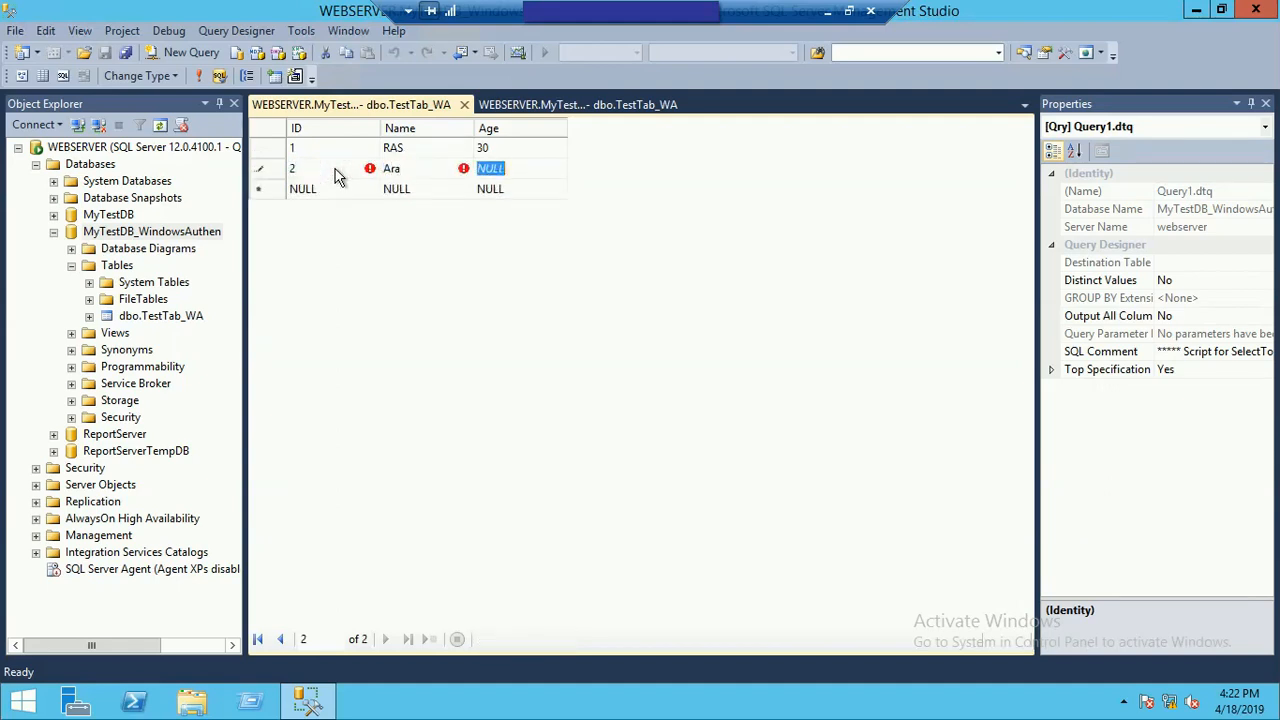
type("54")
key("Return")
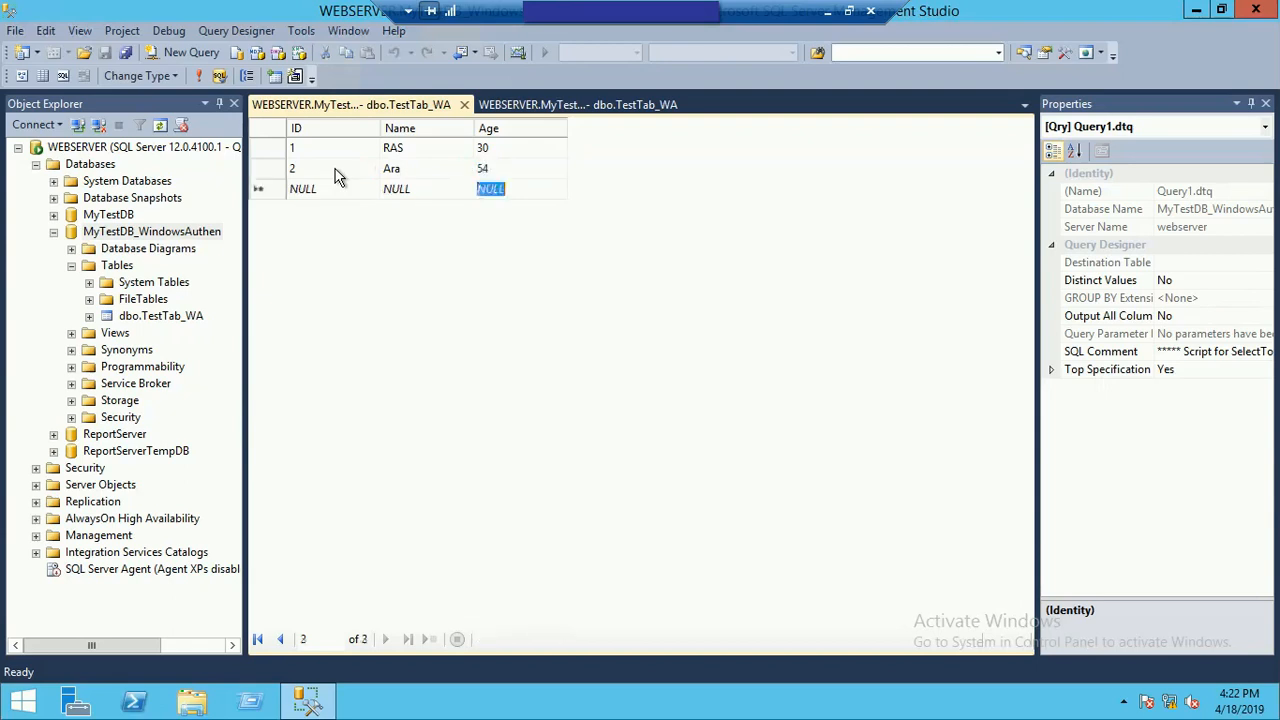